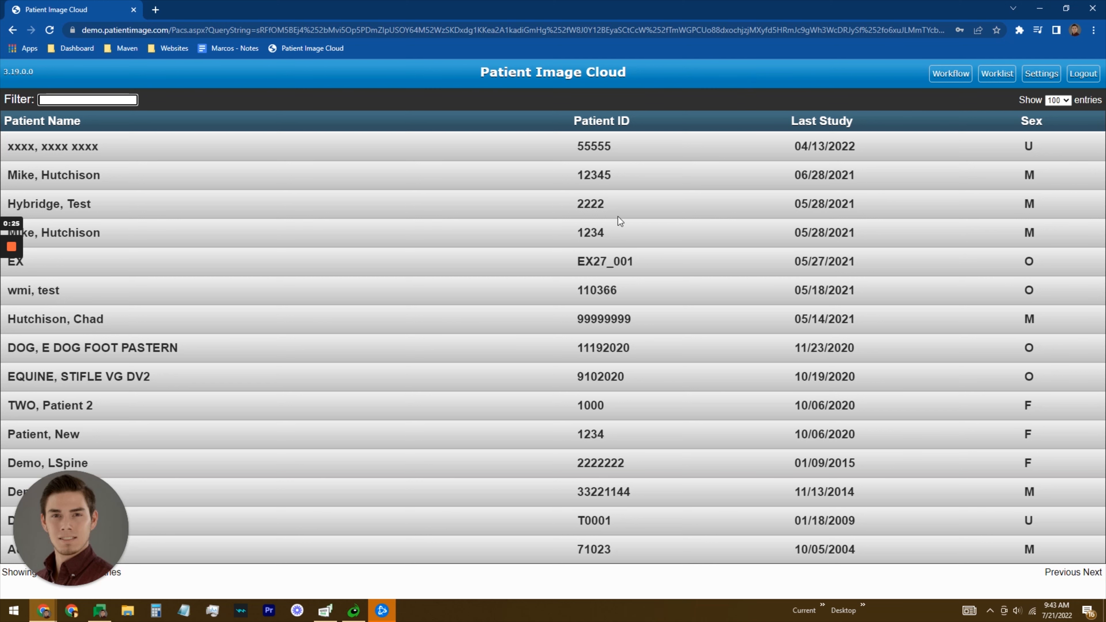
Step: Open the lateral cervical spine X-ray of the demo study dated 11/13/2014 and display the chiropractic tools
{"action": "left_click", "coordinate": [222, 486]}
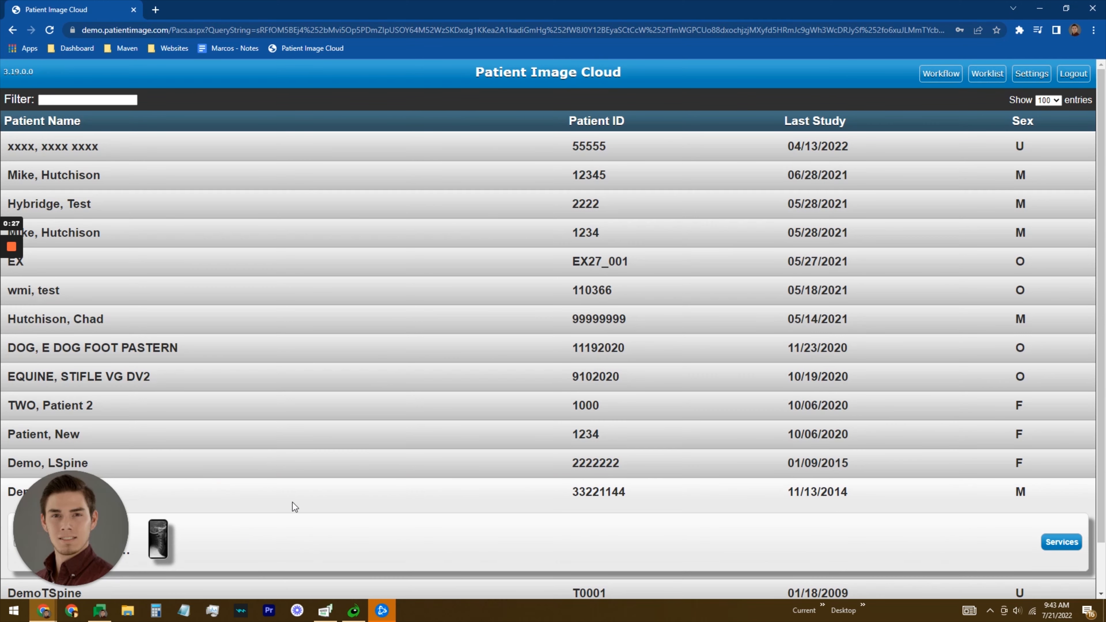
{"action": "left_click", "coordinate": [160, 540]}
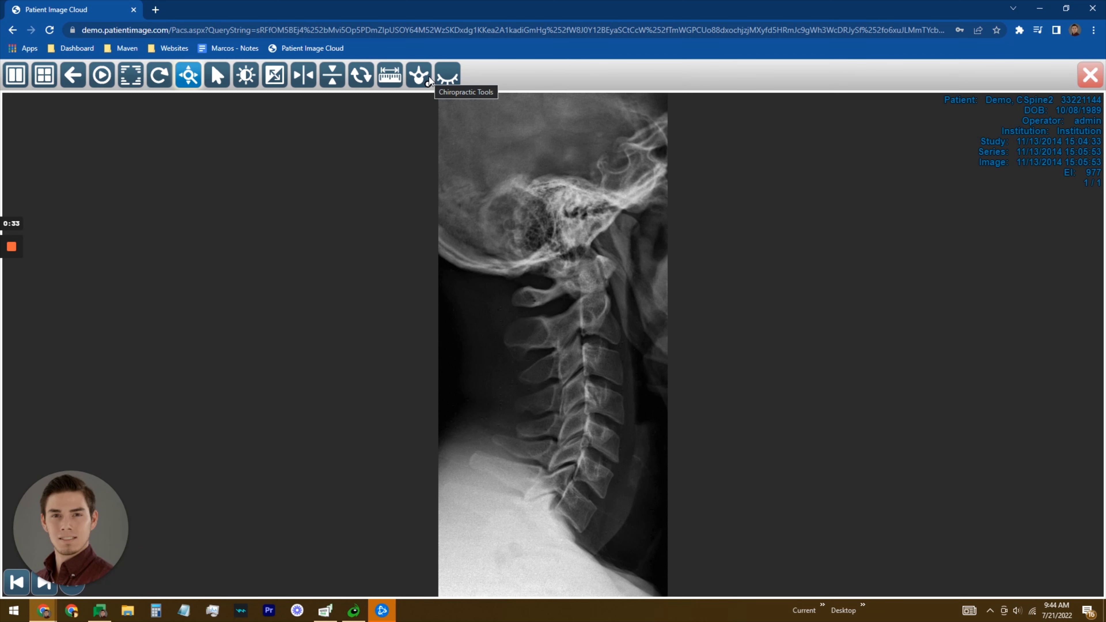
{"action": "left_click", "coordinate": [418, 75]}
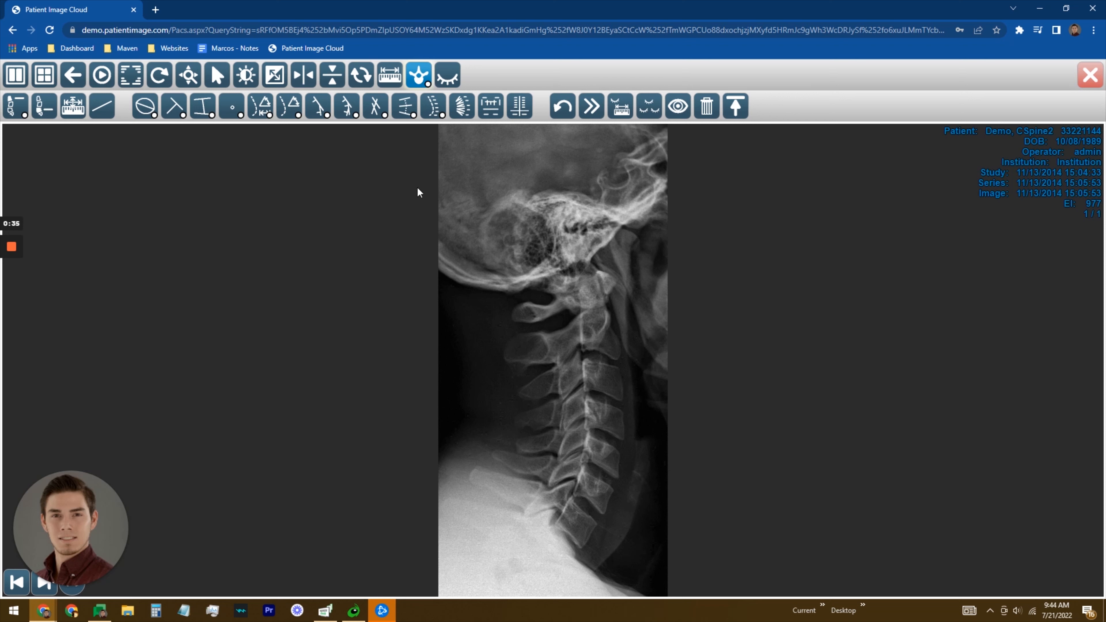
Step: Examine the chiropractic tool sets for cervical curves, lumbar curves, distances and deflection lines
{"action": "left_click", "coordinate": [13, 105]}
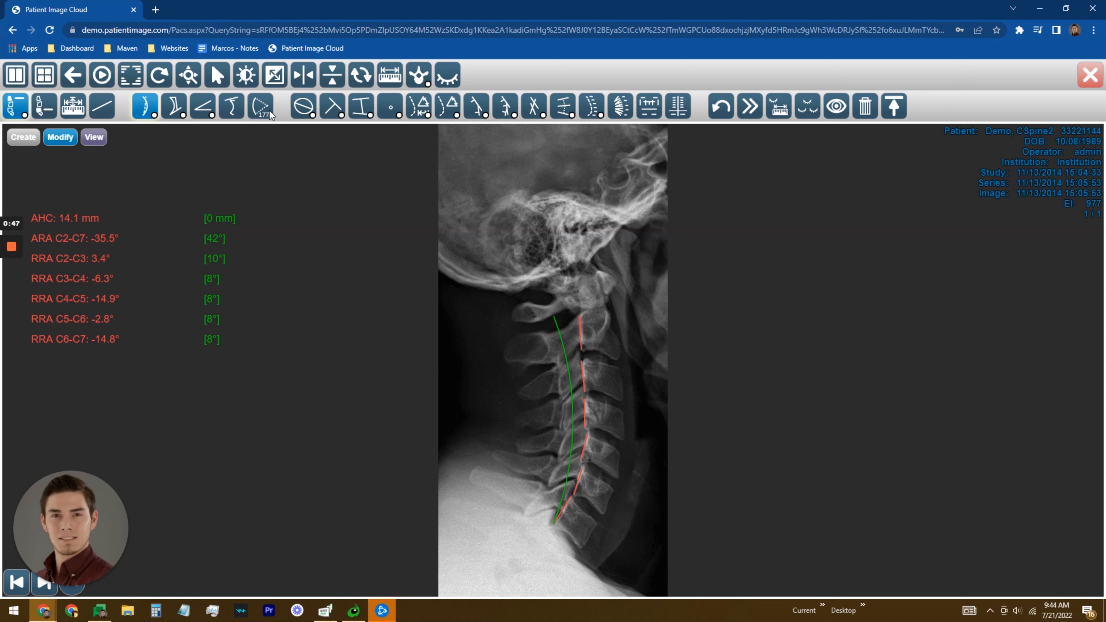
{"action": "left_click", "coordinate": [43, 109]}
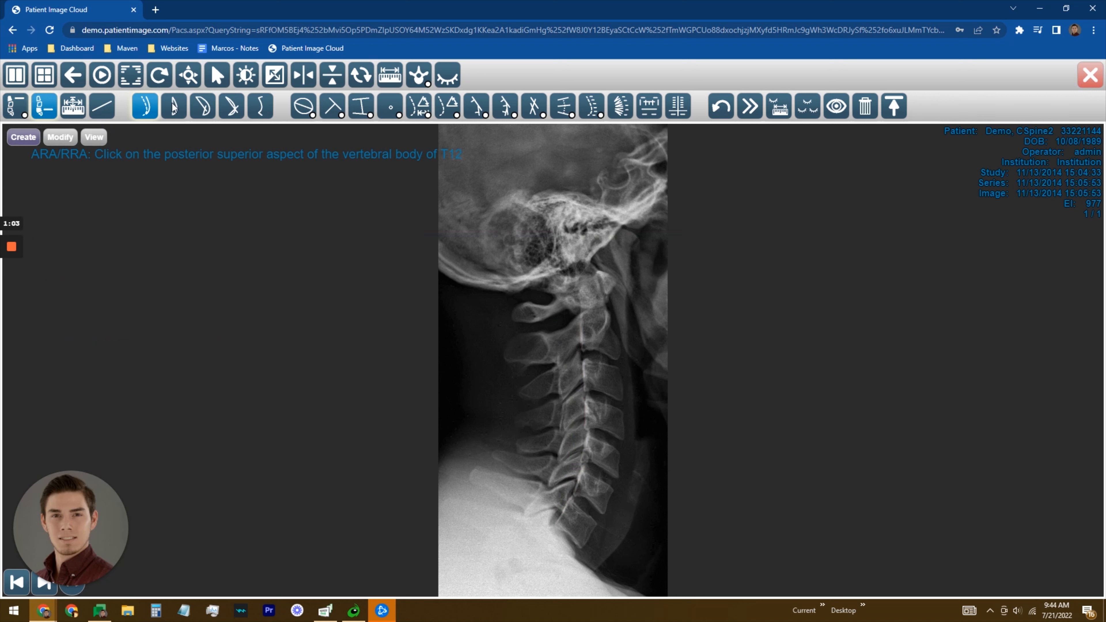
{"action": "left_click", "coordinate": [70, 110]}
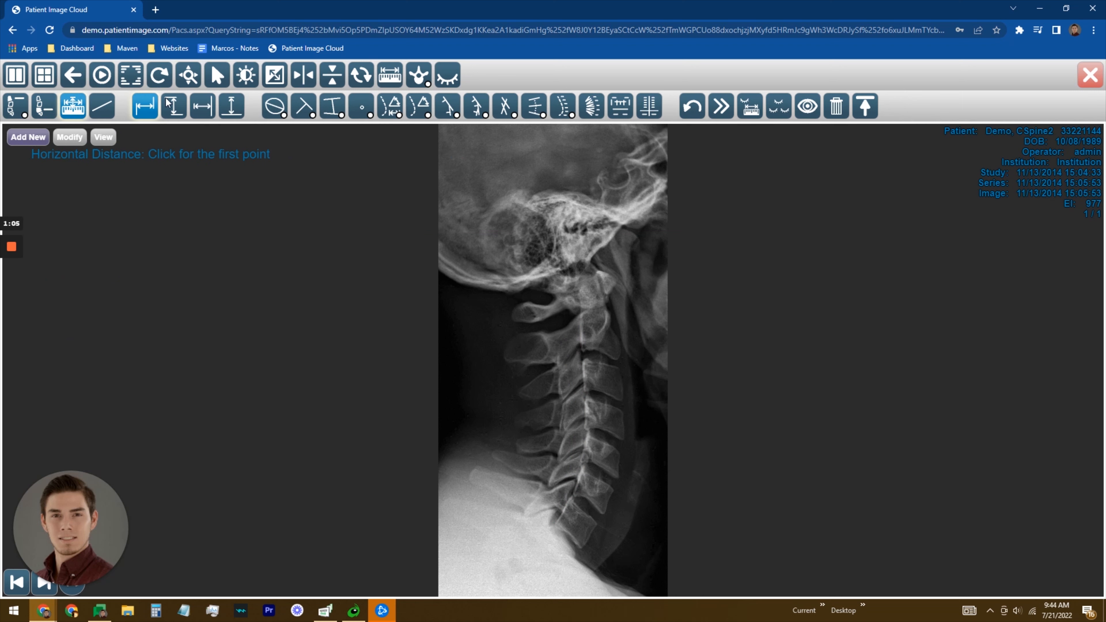
{"action": "left_click", "coordinate": [51, 111]}
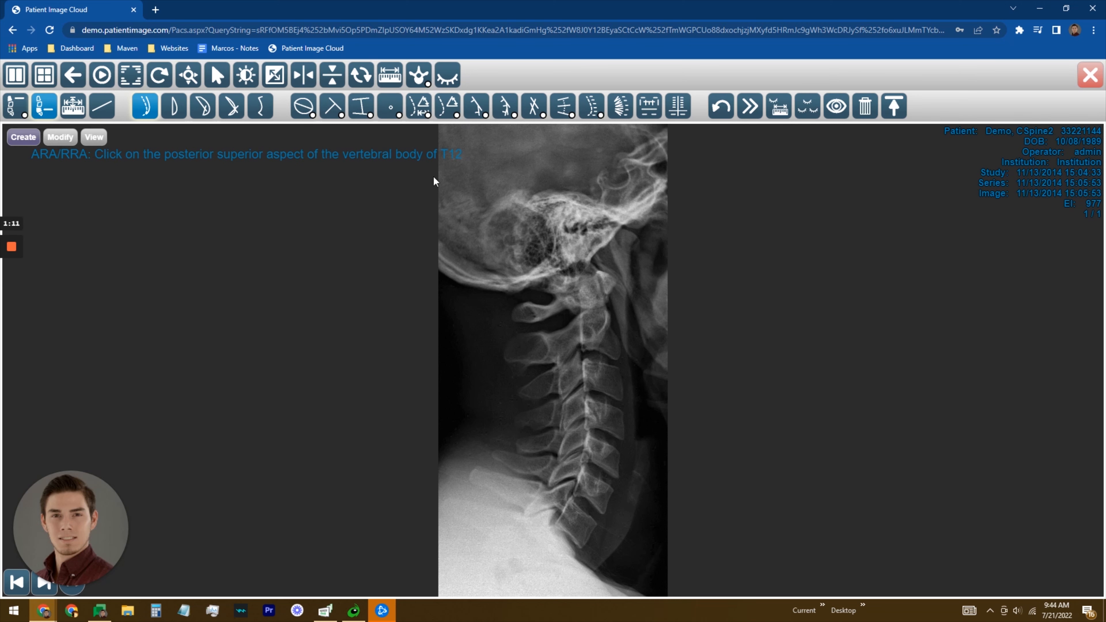
{"action": "left_click", "coordinate": [27, 110]}
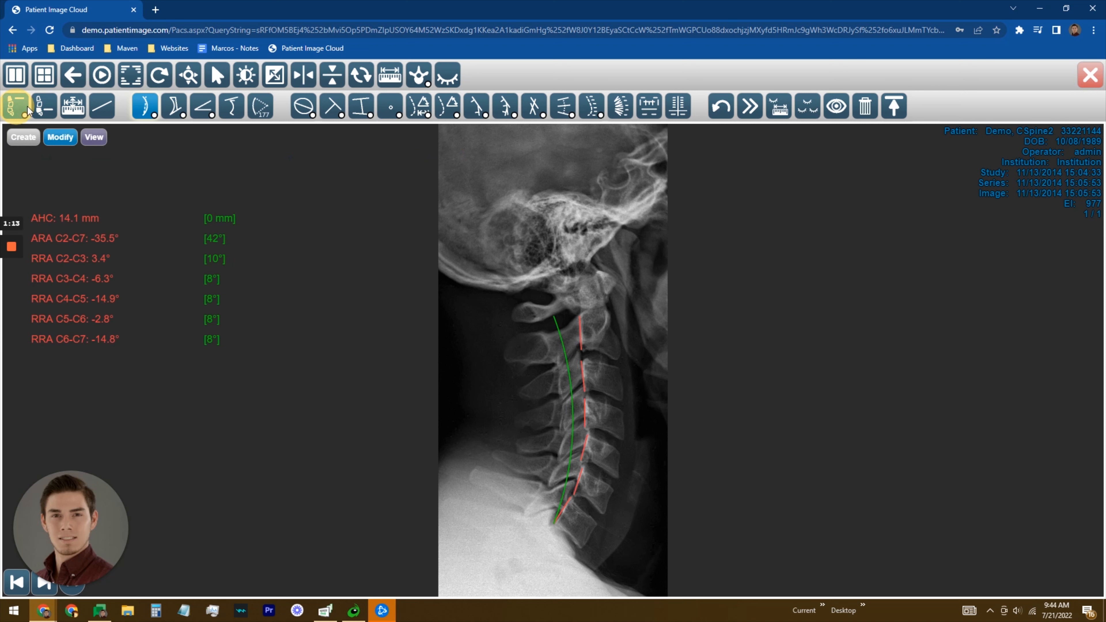
{"action": "left_click", "coordinate": [47, 110]}
{"action": "left_click", "coordinate": [72, 109]}
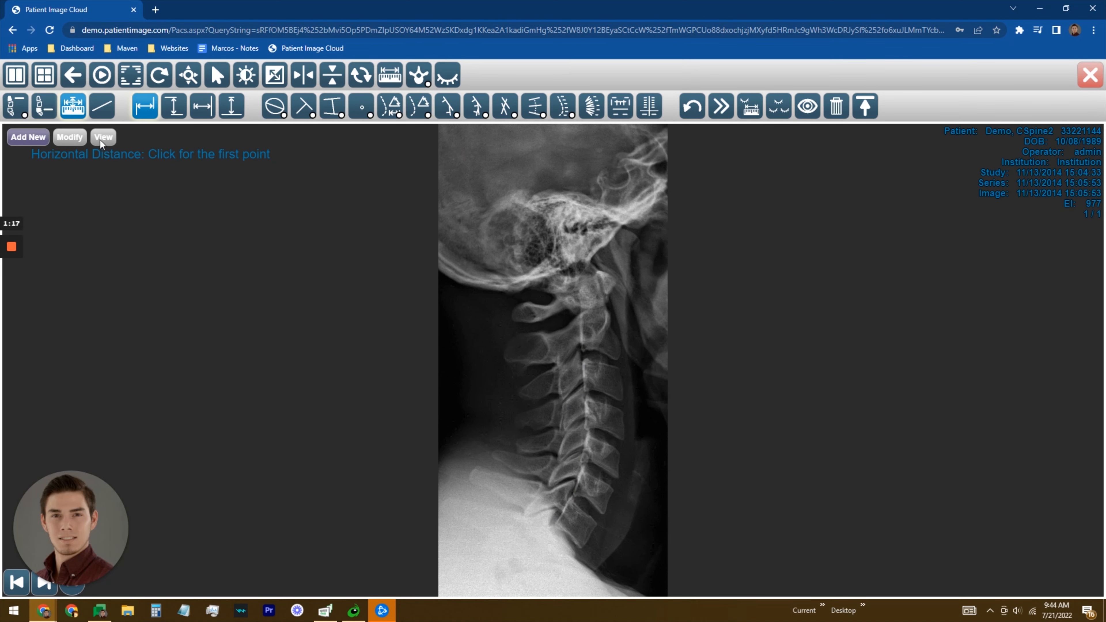
{"action": "left_click", "coordinate": [102, 106]}
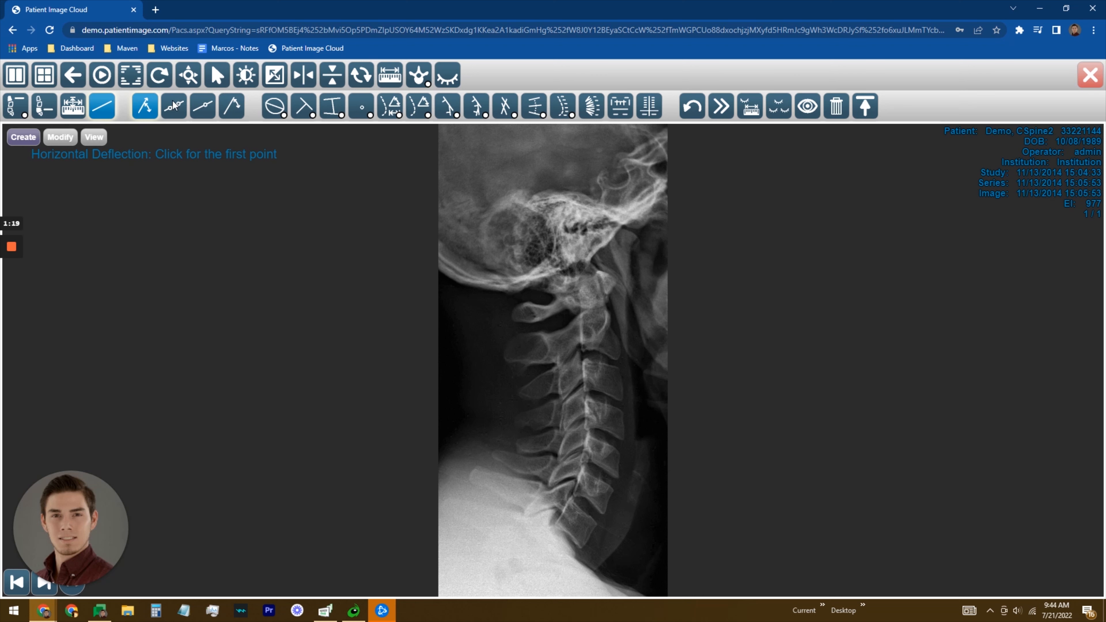
Step: Delete the existing Cervical Lordosis (George Line) measurement
{"action": "left_click", "coordinate": [19, 101]}
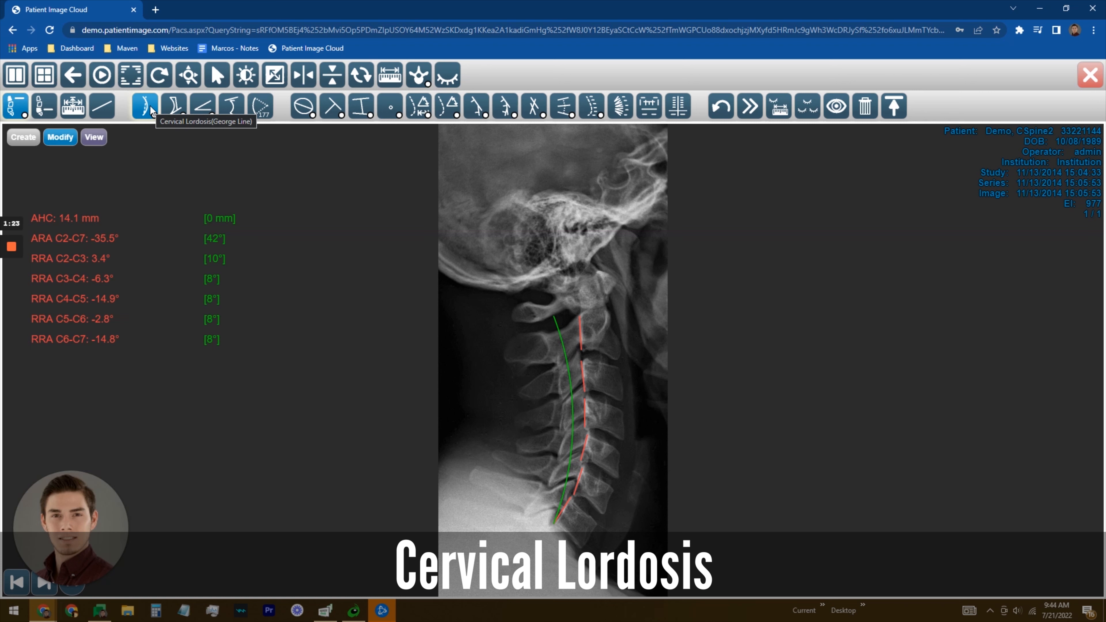
{"action": "left_click", "coordinate": [53, 139]}
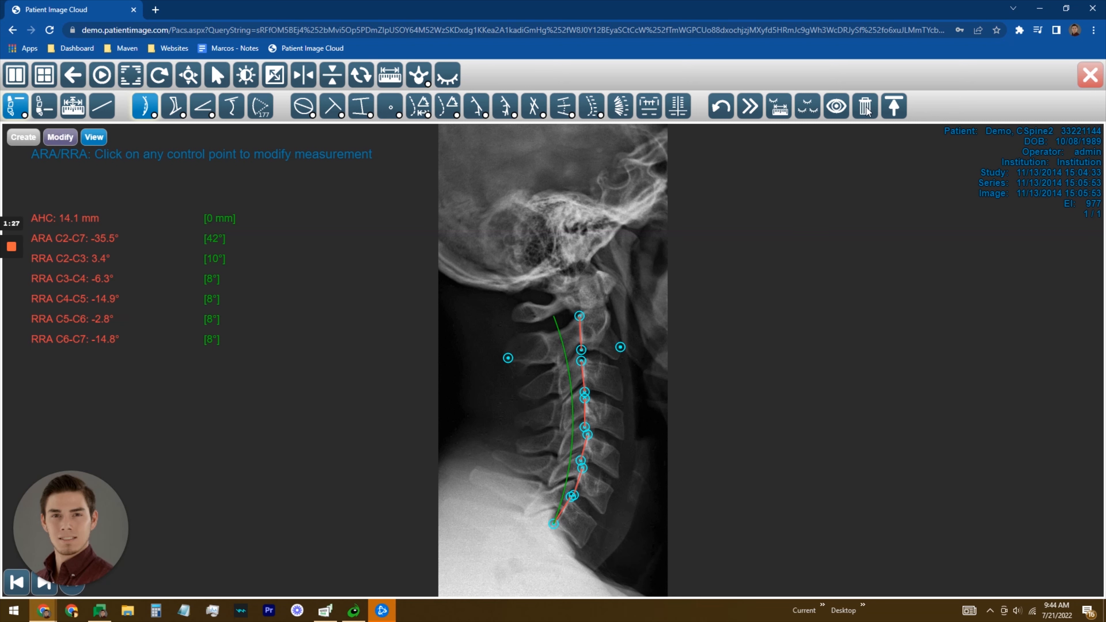
{"action": "left_click", "coordinate": [866, 108]}
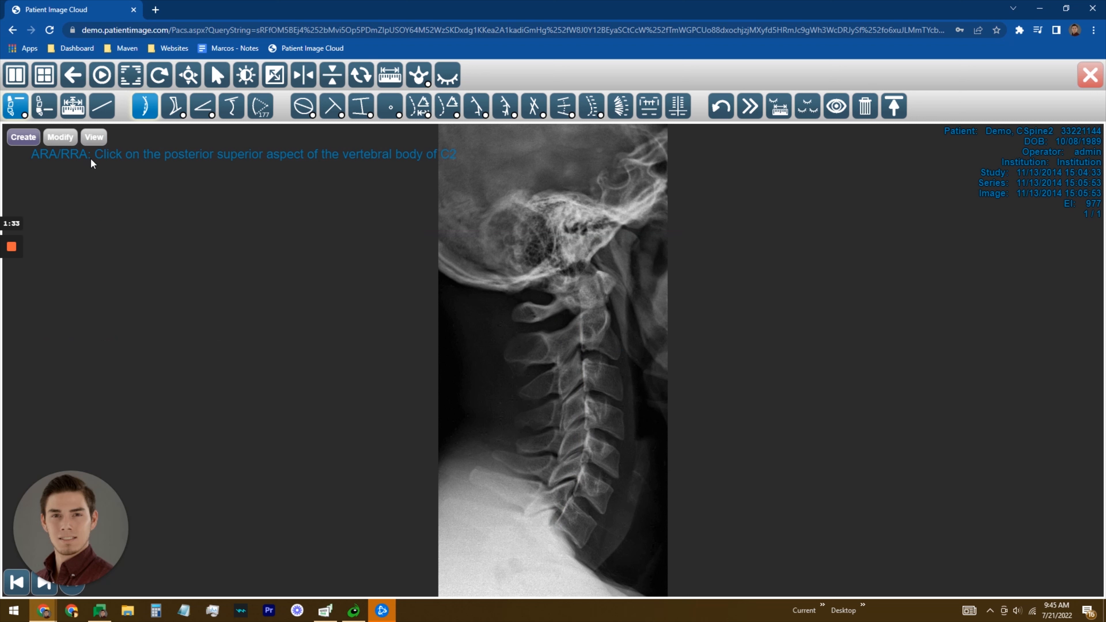
Step: Create a new George Line measurement by marking the posterior superior and inferior corners of C2 through C7, plus the two remaining reference points
{"action": "left_click", "coordinate": [581, 313]}
{"action": "left_click", "coordinate": [583, 350]}
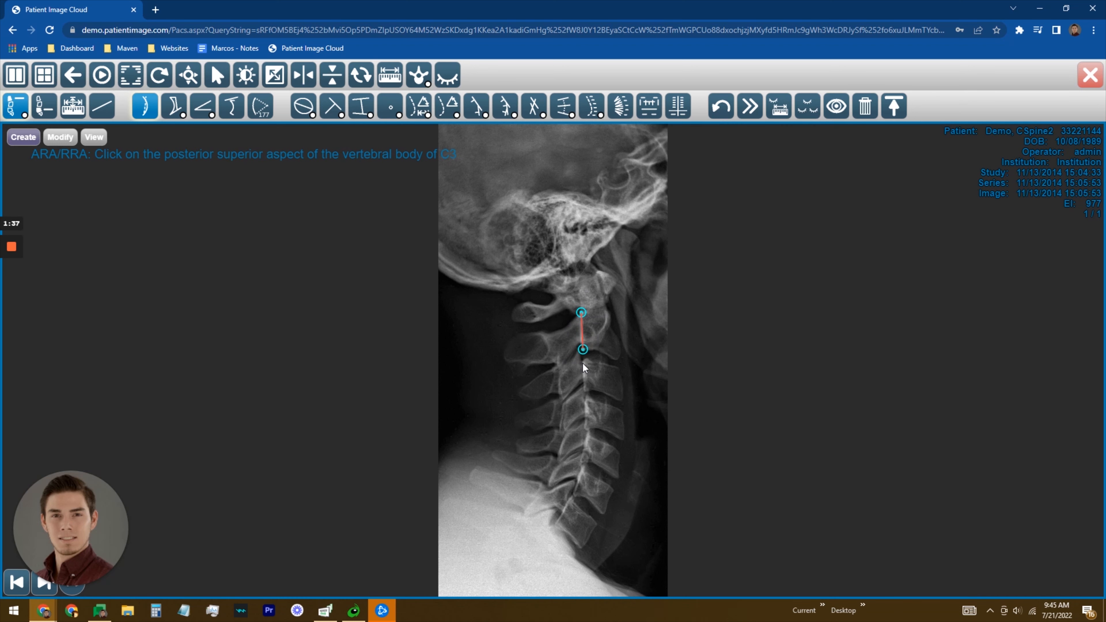
{"action": "left_click", "coordinate": [583, 361]}
{"action": "left_click", "coordinate": [583, 390]}
{"action": "left_click", "coordinate": [585, 400]}
{"action": "left_click", "coordinate": [587, 429]}
{"action": "left_click", "coordinate": [587, 436]}
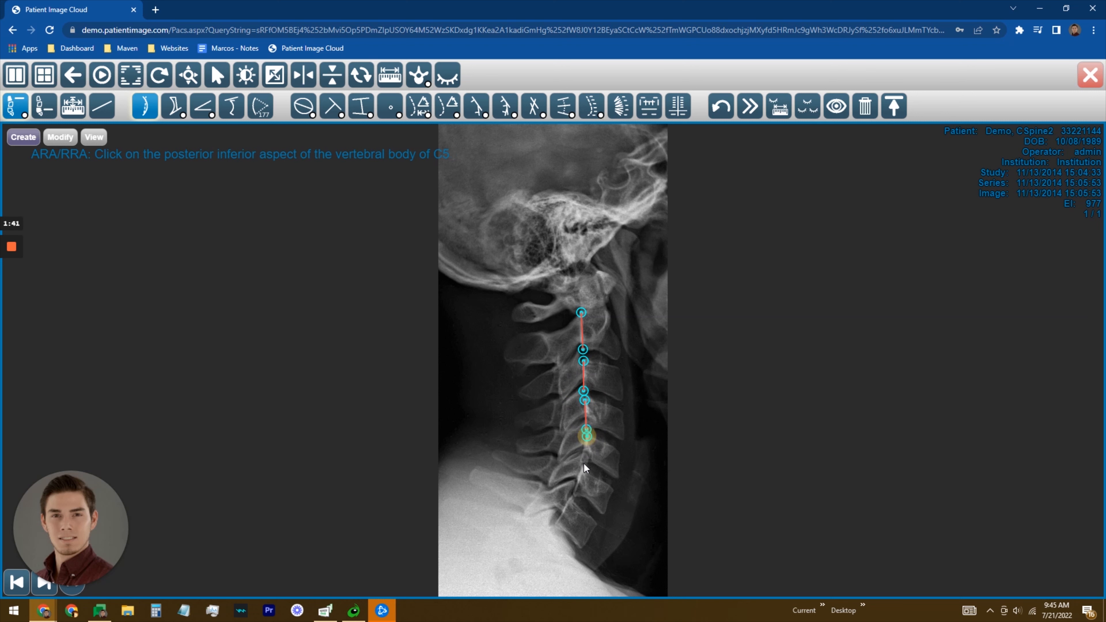
{"action": "left_click", "coordinate": [580, 461]}
{"action": "left_click", "coordinate": [583, 470]}
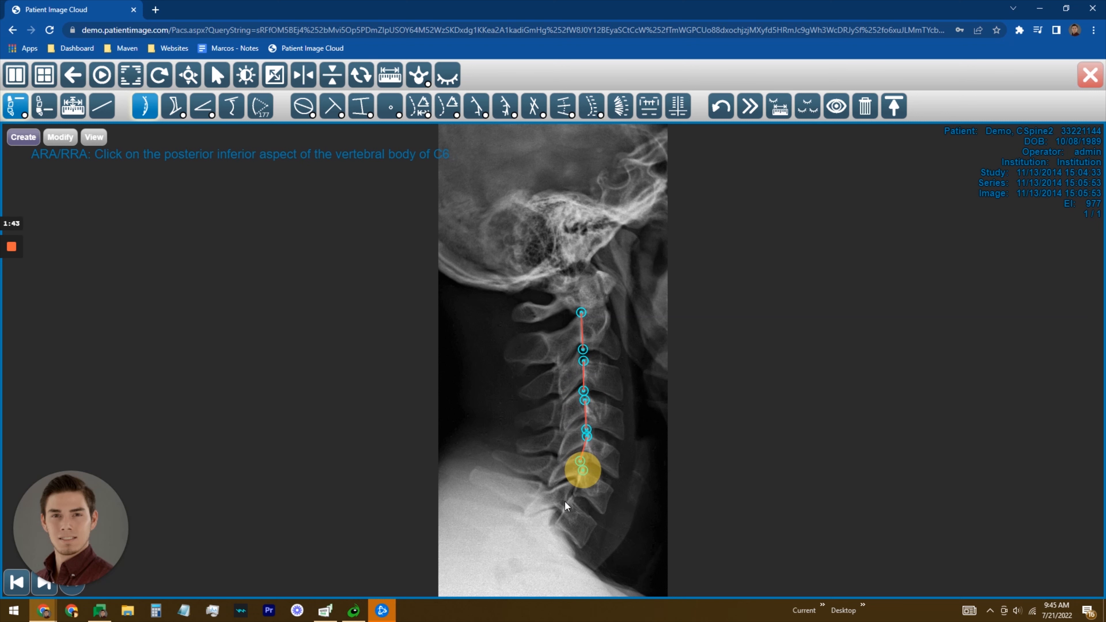
{"action": "left_click", "coordinate": [574, 495]}
{"action": "left_click", "coordinate": [571, 497]}
{"action": "left_click", "coordinate": [554, 528]}
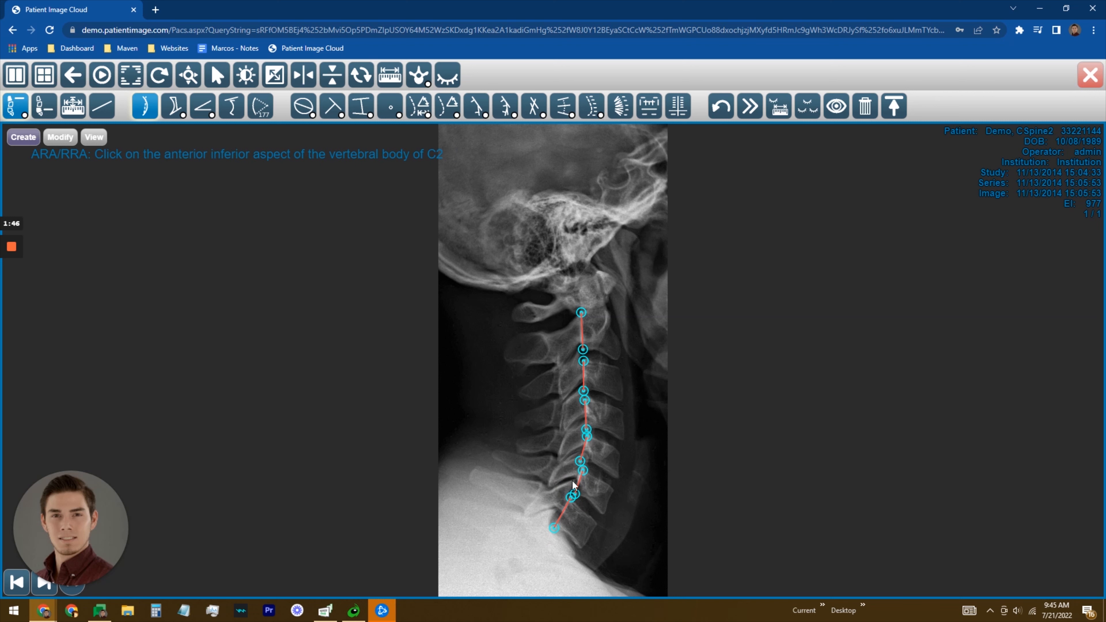
{"action": "left_click", "coordinate": [506, 353]}
{"action": "left_click", "coordinate": [618, 336]}
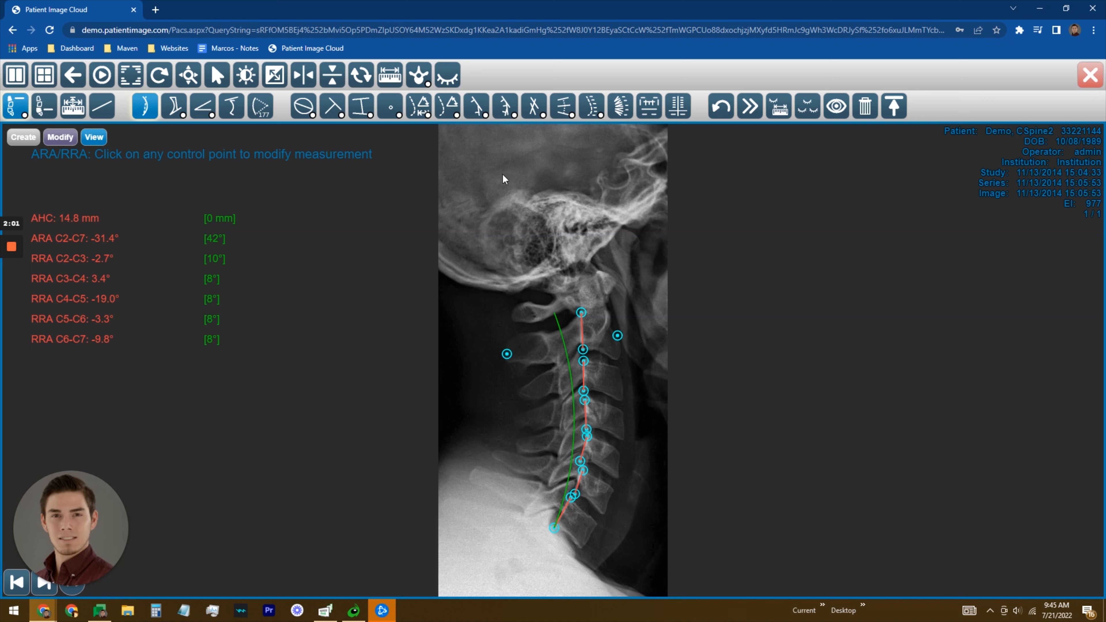
Step: Replace the Cervical Lordosis (C2-C7) measurement with a new one marked at the posterior corners of C2 and C7 and anterior-inferior C7
{"action": "left_click", "coordinate": [180, 107]}
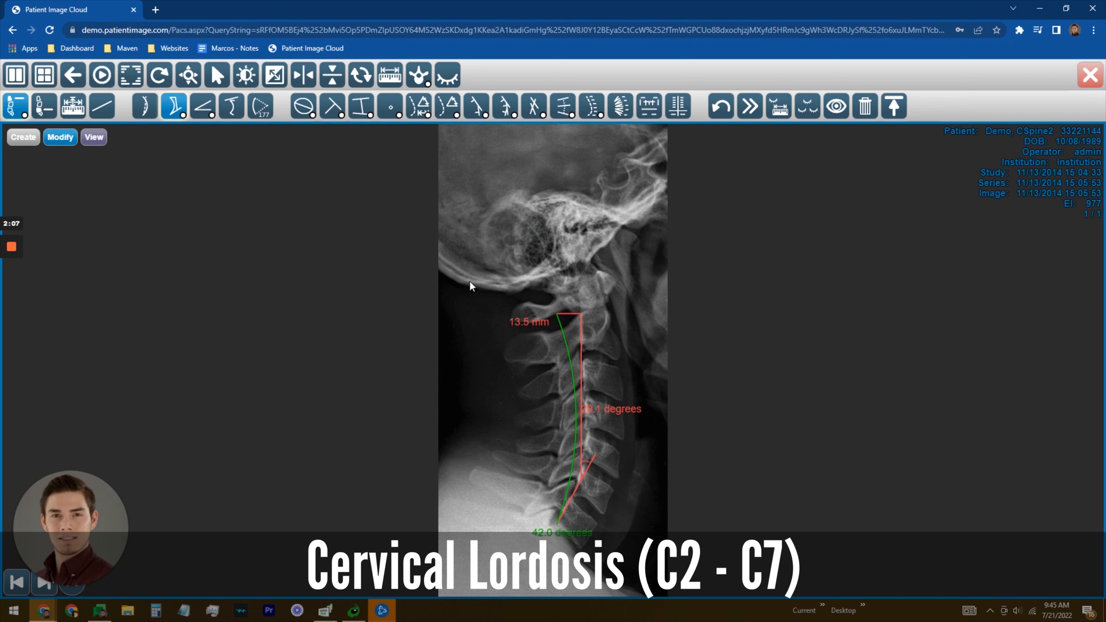
{"action": "left_click", "coordinate": [860, 114]}
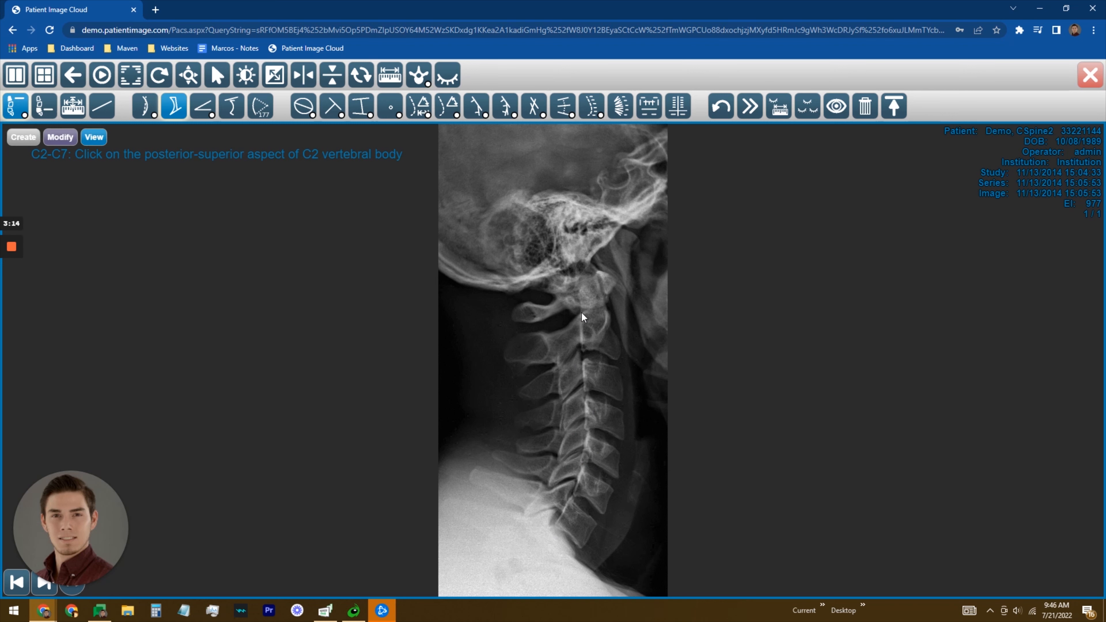
{"action": "left_click", "coordinate": [581, 313]}
{"action": "left_click", "coordinate": [581, 346]}
{"action": "left_click", "coordinate": [570, 501]}
{"action": "left_click", "coordinate": [555, 525]}
{"action": "left_click", "coordinate": [596, 524]}
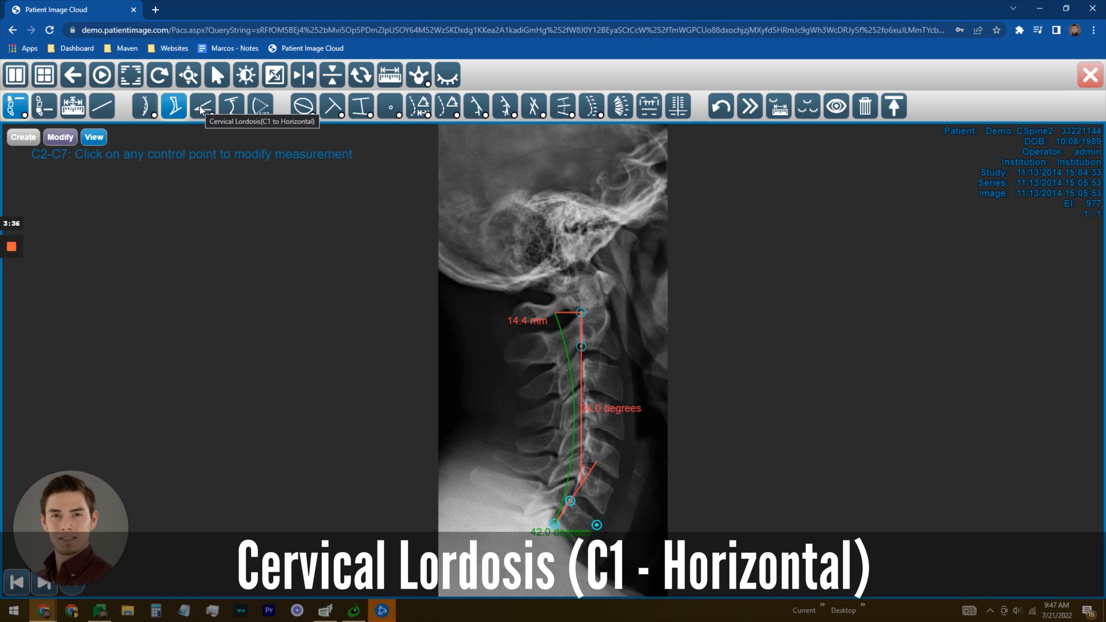
Step: Replace the C1 to Horizontal measurement with a new line from the C1 spinous process to the anterior side of C1
{"action": "left_click", "coordinate": [199, 106]}
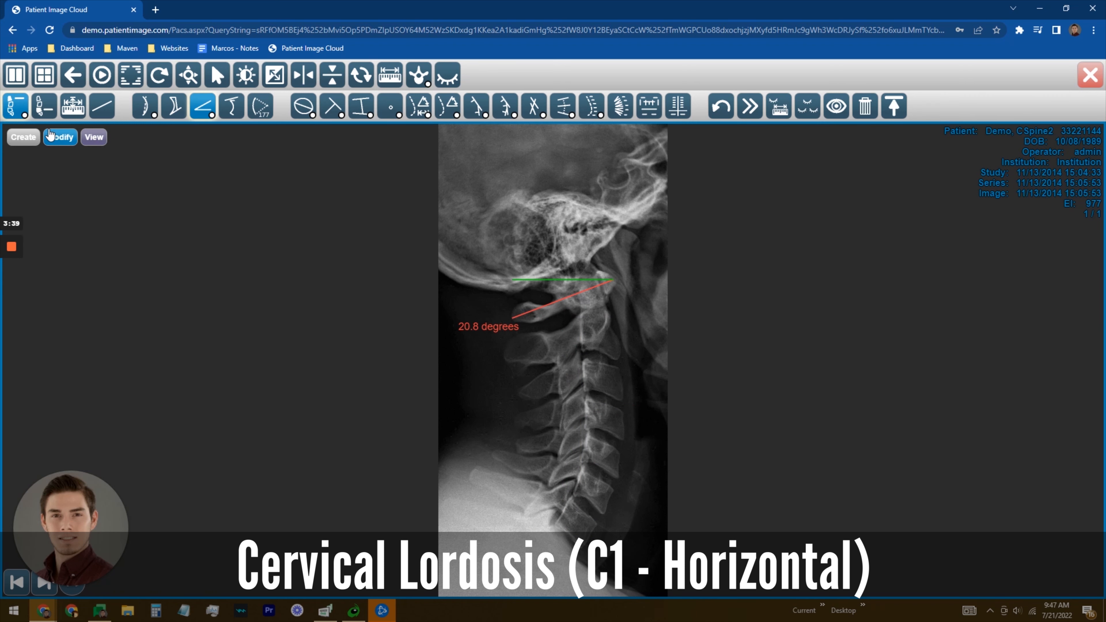
{"action": "left_click", "coordinate": [58, 136]}
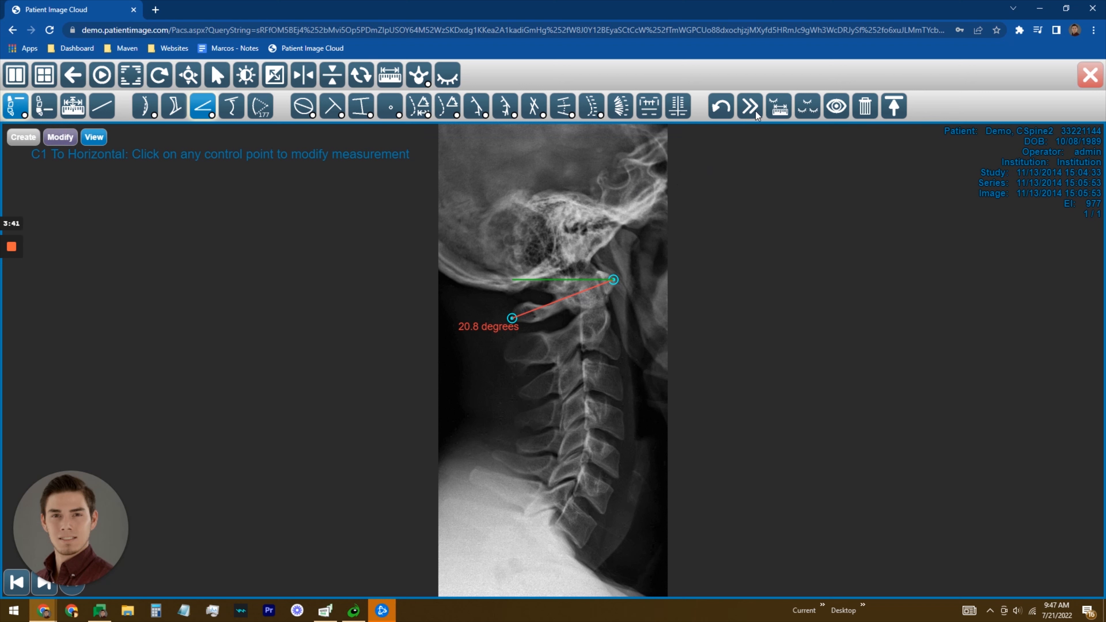
{"action": "left_click", "coordinate": [863, 108]}
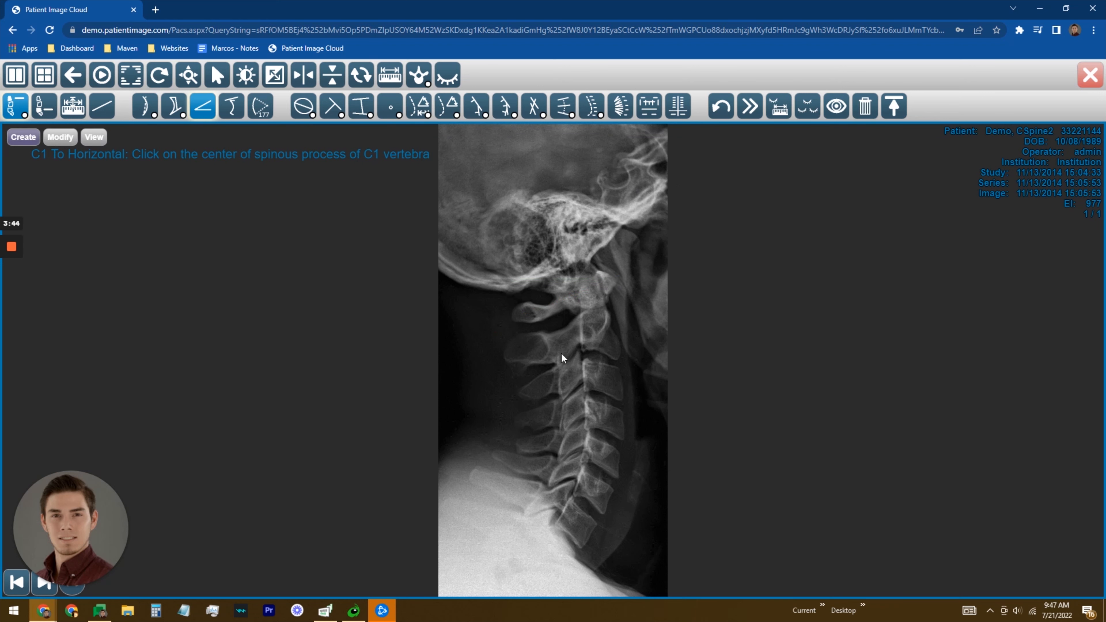
{"action": "left_click", "coordinate": [512, 317]}
{"action": "left_click", "coordinate": [617, 279]}
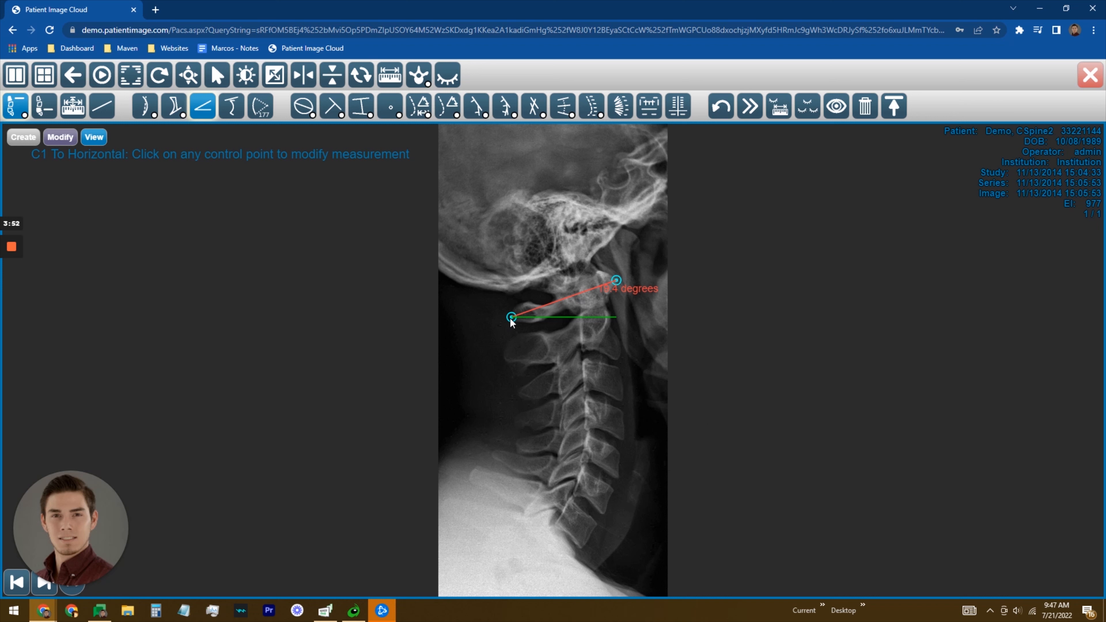
Step: Reposition the control points of the C1 to Horizontal line at the spinous process and anterior end of C1
{"action": "left_click_drag", "start_coordinate": [511, 320], "coordinate": [512, 321]}
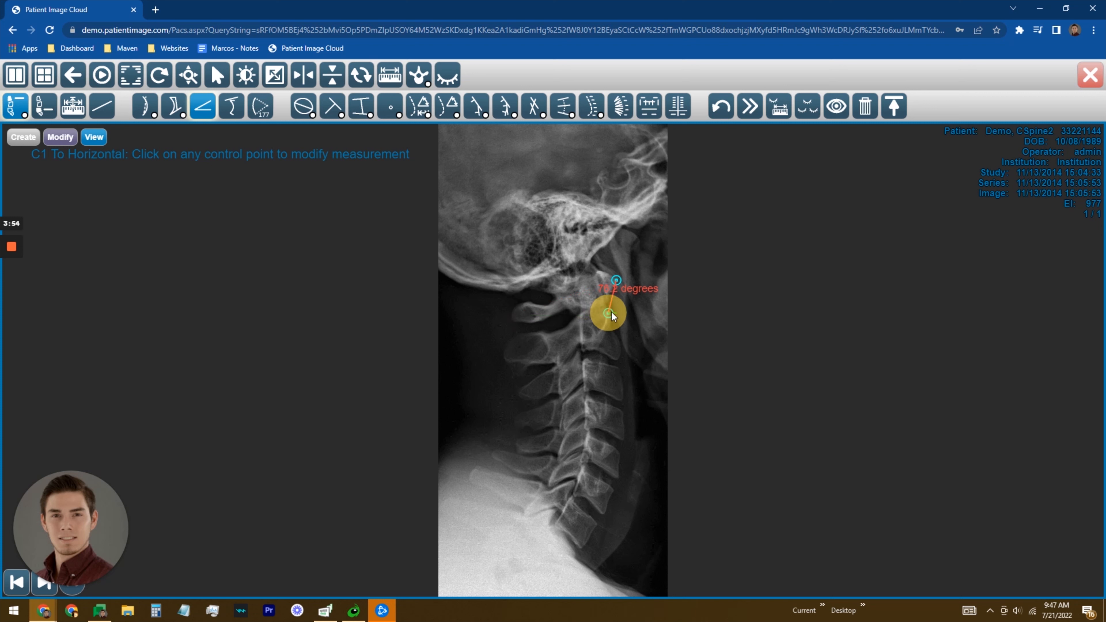
{"action": "left_click_drag", "start_coordinate": [612, 312], "coordinate": [515, 316]}
{"action": "left_click_drag", "start_coordinate": [621, 298], "coordinate": [614, 284]}
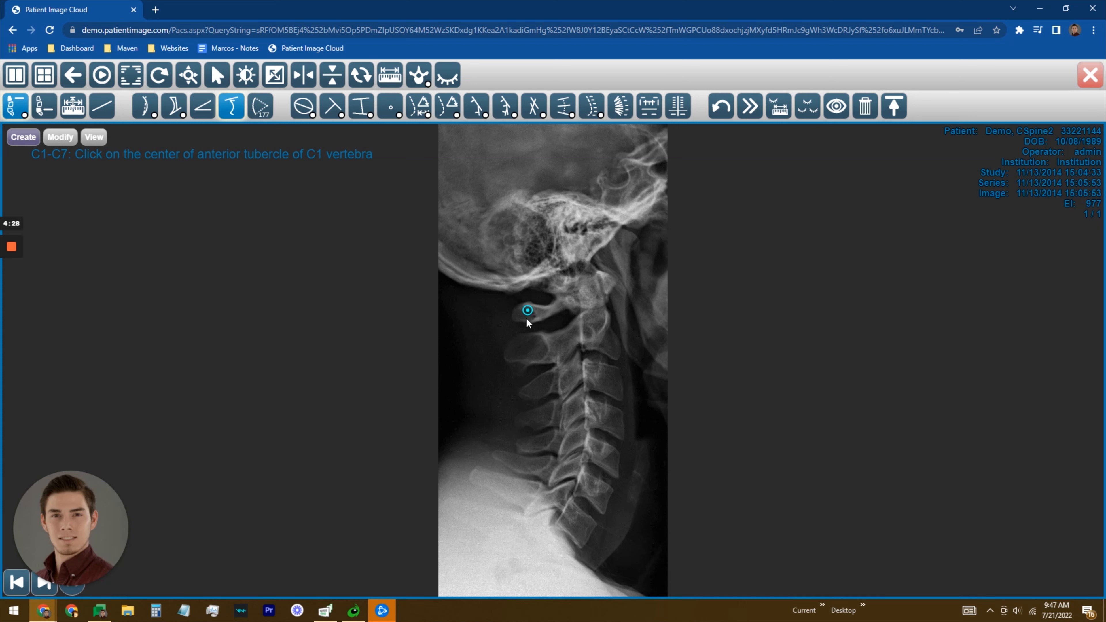
Step: Create the C1-C7 lordosis measurement with points on C1, the posterior edge of C2 and lower C7, and nudge the upper C2 point slightly down
{"action": "left_click", "coordinate": [603, 287]}
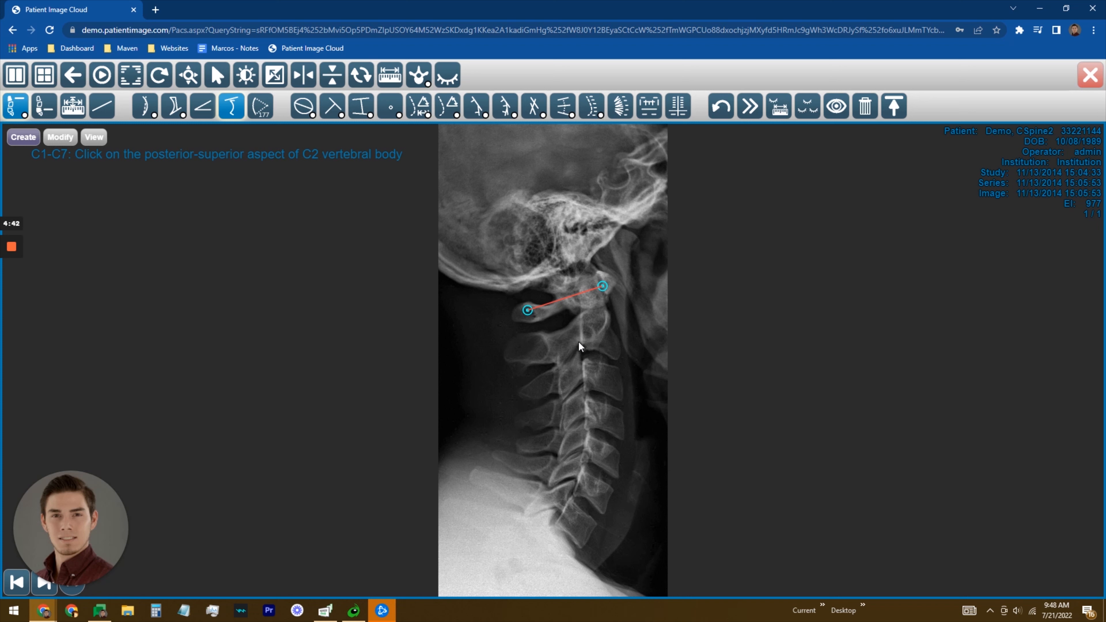
{"action": "left_click", "coordinate": [582, 315]}
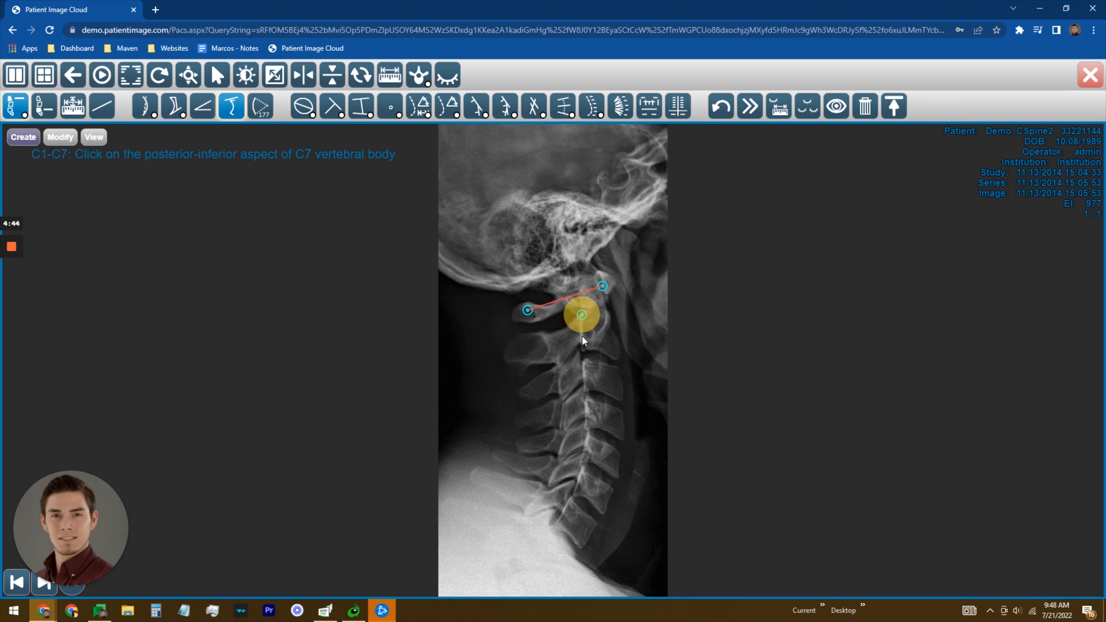
{"action": "left_click", "coordinate": [582, 350]}
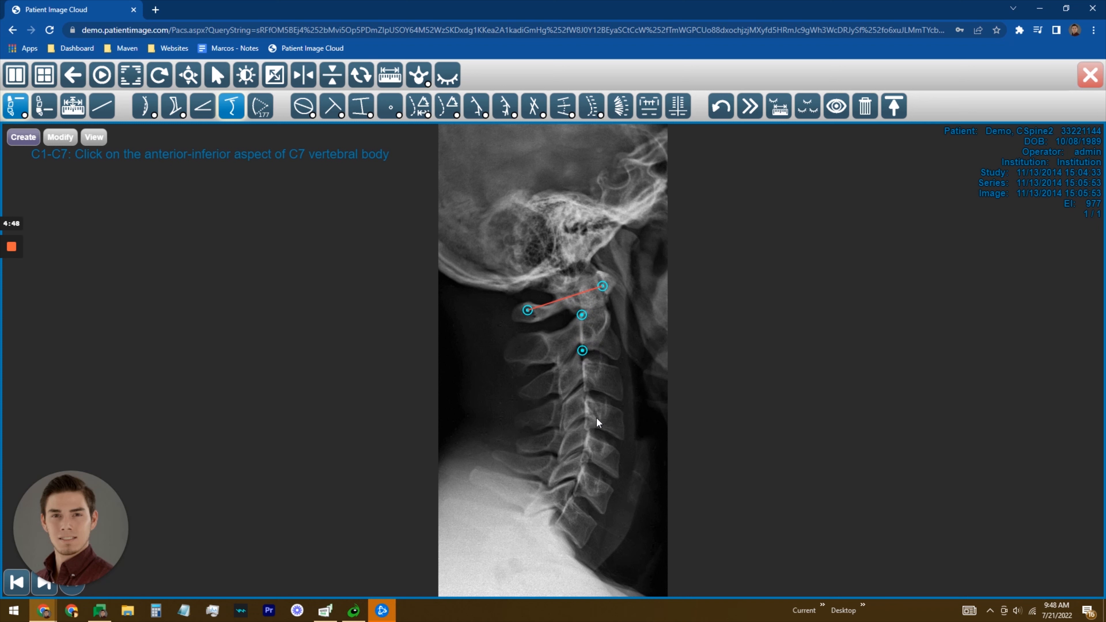
{"action": "left_click", "coordinate": [557, 526]}
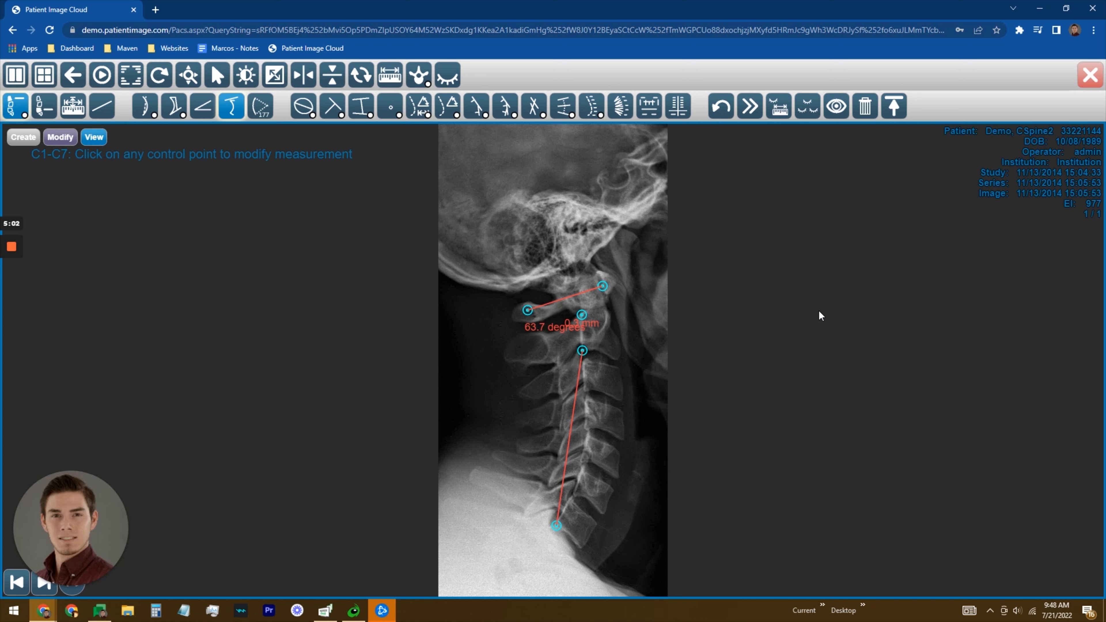
{"action": "mouse_move", "coordinate": [582, 314]}
{"action": "left_mouse_down"}
{"action": "mouse_move", "coordinate": [584, 441]}
{"action": "mouse_move", "coordinate": [597, 471]}
{"action": "mouse_move", "coordinate": [582, 317]}
{"action": "left_mouse_up"}
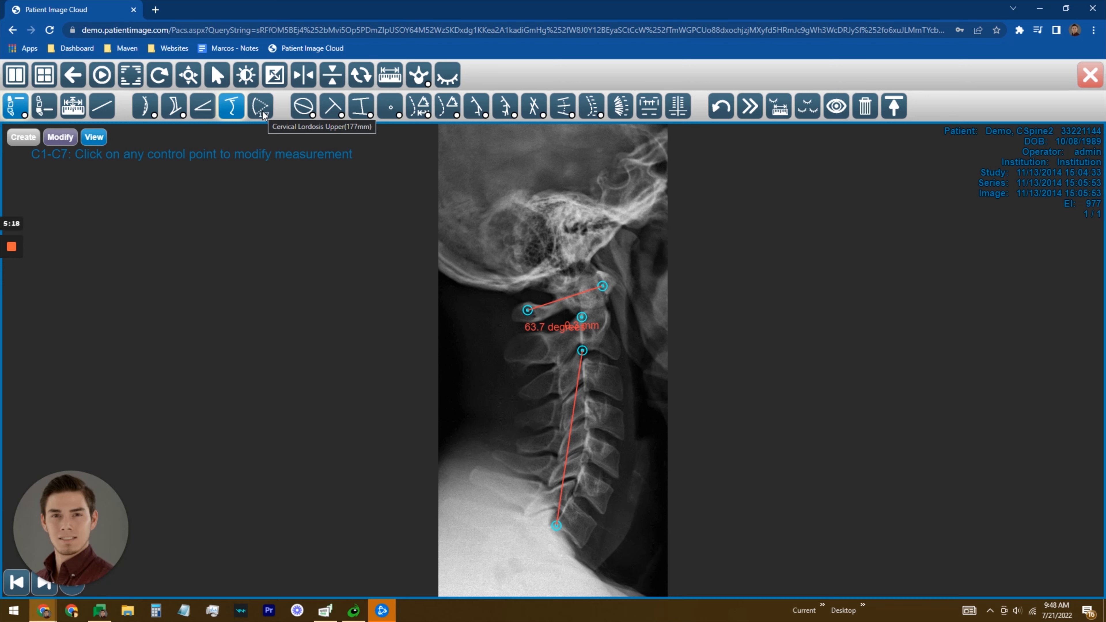
Step: Place a Cervical Lordosis Upper (177mm) curve along the cervical spine from the C1 level to below C7
{"action": "left_click", "coordinate": [262, 107]}
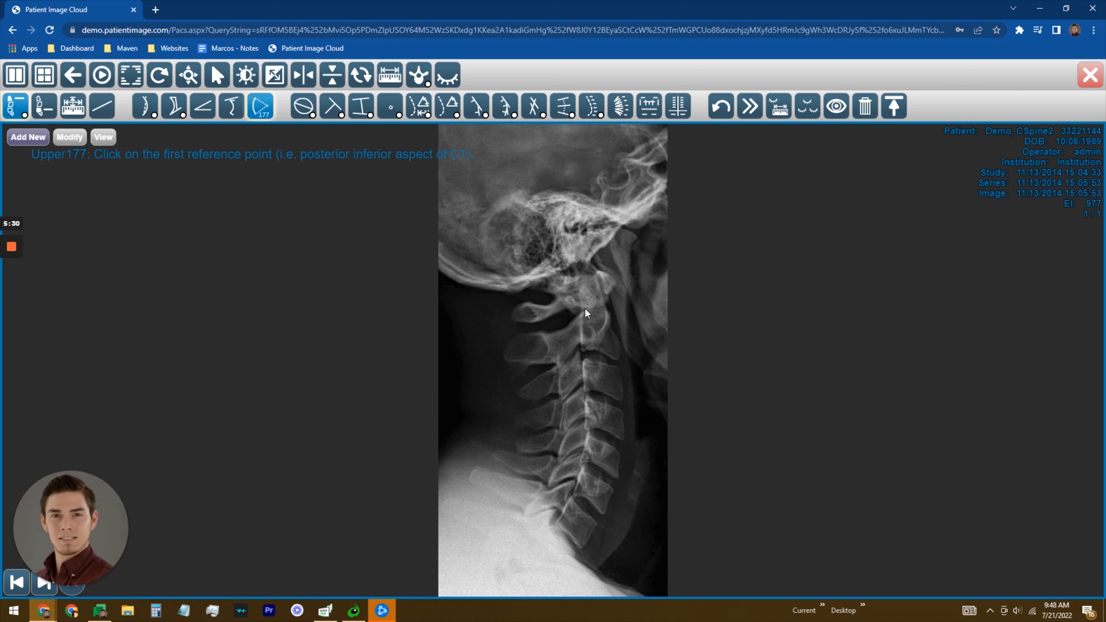
{"action": "left_click", "coordinate": [577, 282]}
{"action": "left_click", "coordinate": [521, 569]}
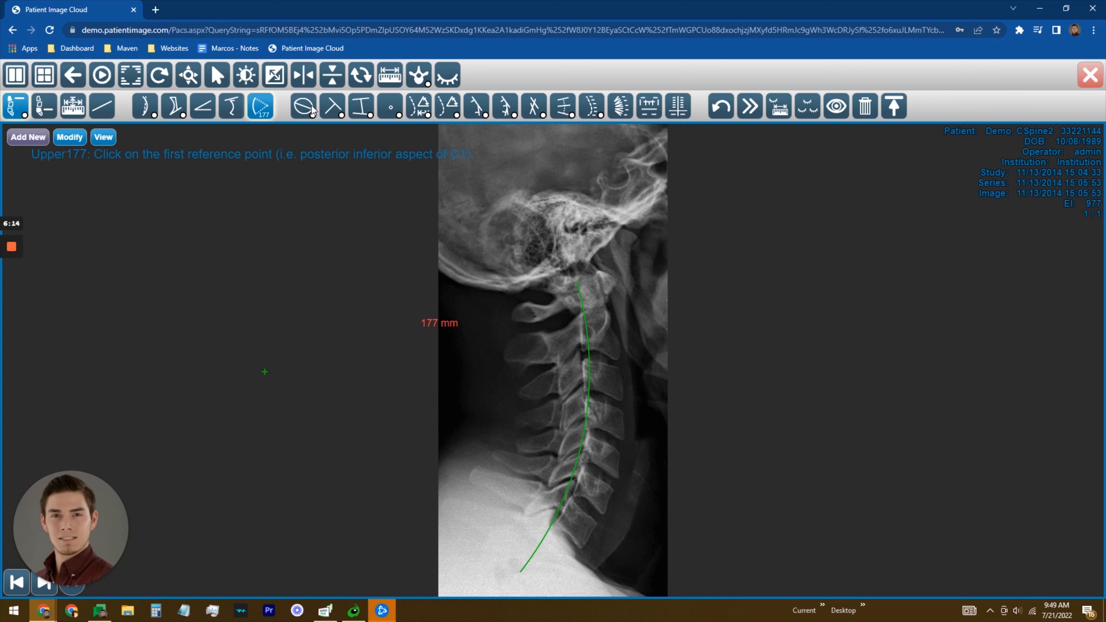
Step: Return to the cervical tool set showing the George Line lordosis measurement
{"action": "left_click", "coordinate": [40, 107]}
{"action": "left_click", "coordinate": [26, 105]}
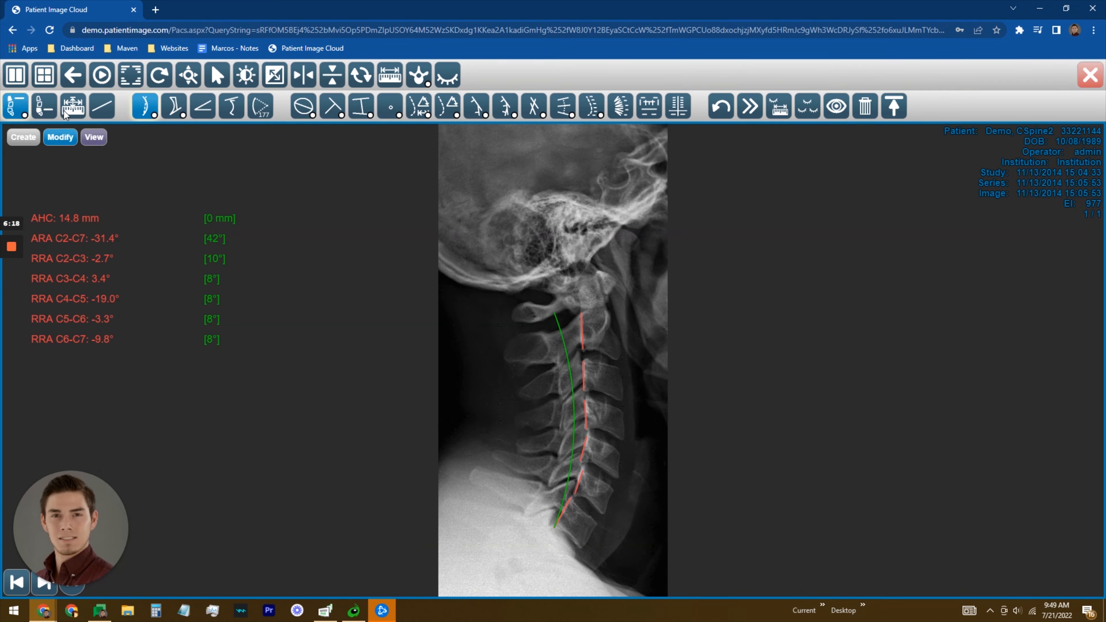
Step: Close the cervical study and open the 01/09/2015 lumbar spine image of the LSpine demo patient
{"action": "left_click", "coordinate": [46, 104]}
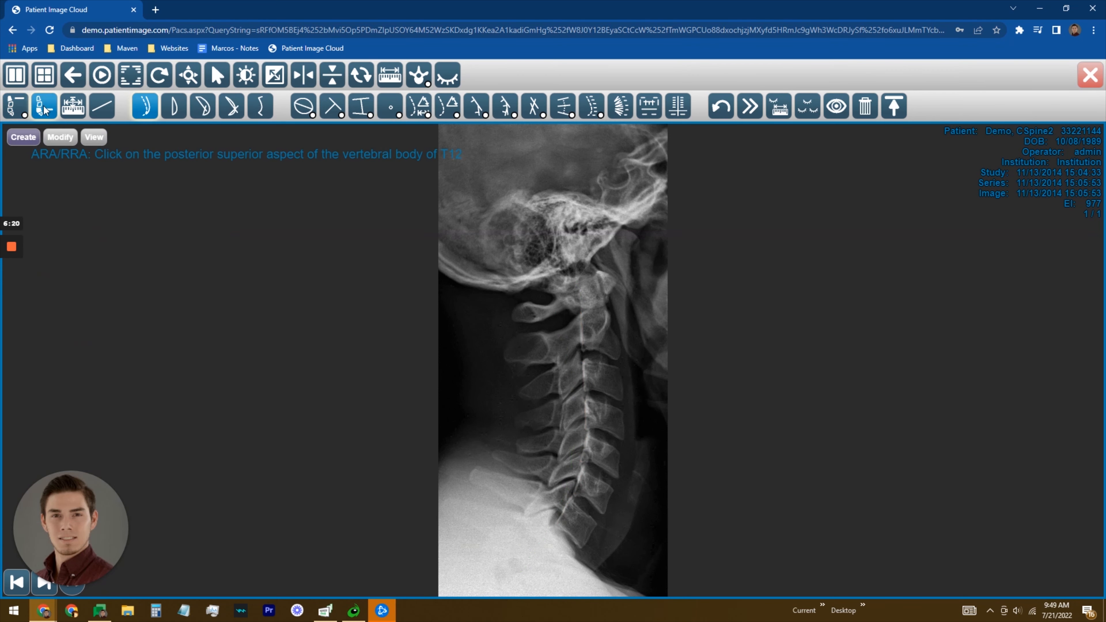
{"action": "left_click", "coordinate": [1087, 86]}
{"action": "left_click", "coordinate": [524, 349]}
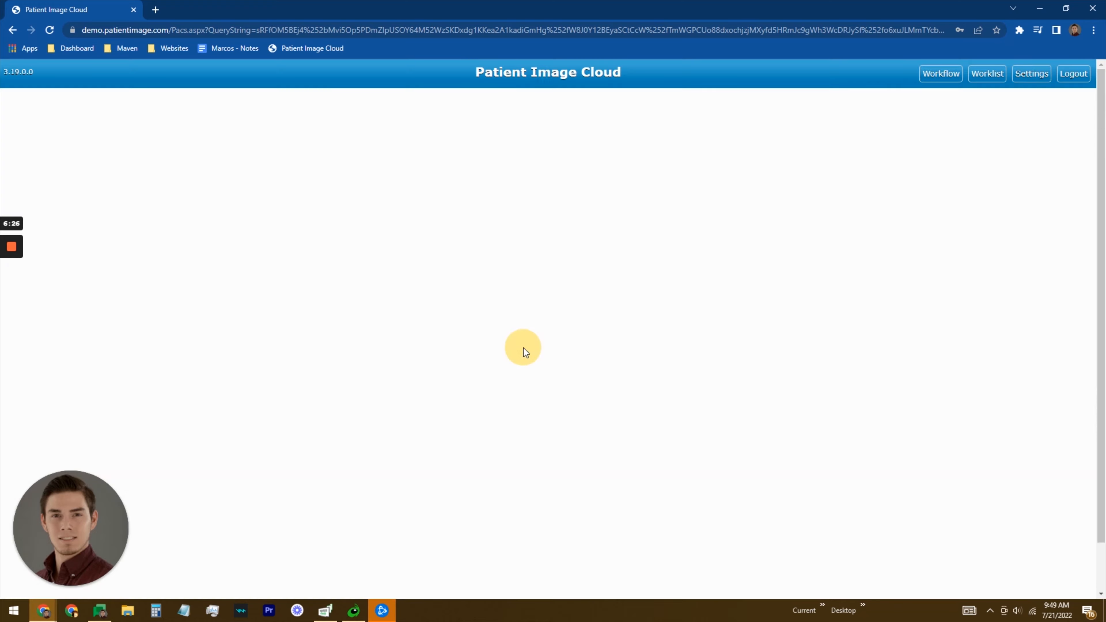
{"action": "left_click", "coordinate": [166, 338]}
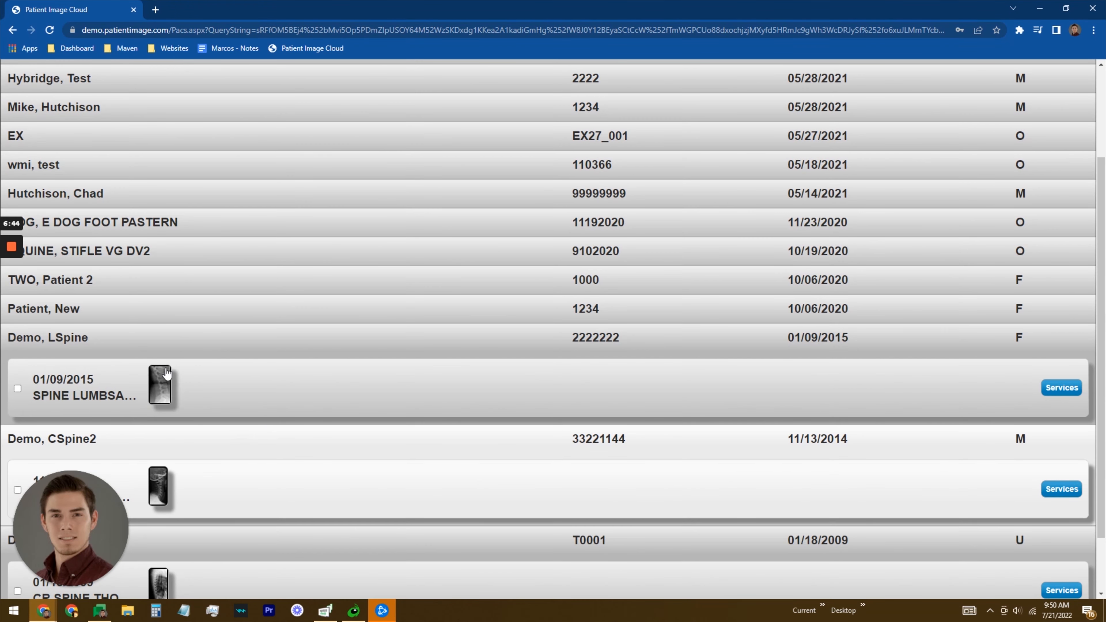
{"action": "left_click", "coordinate": [166, 386]}
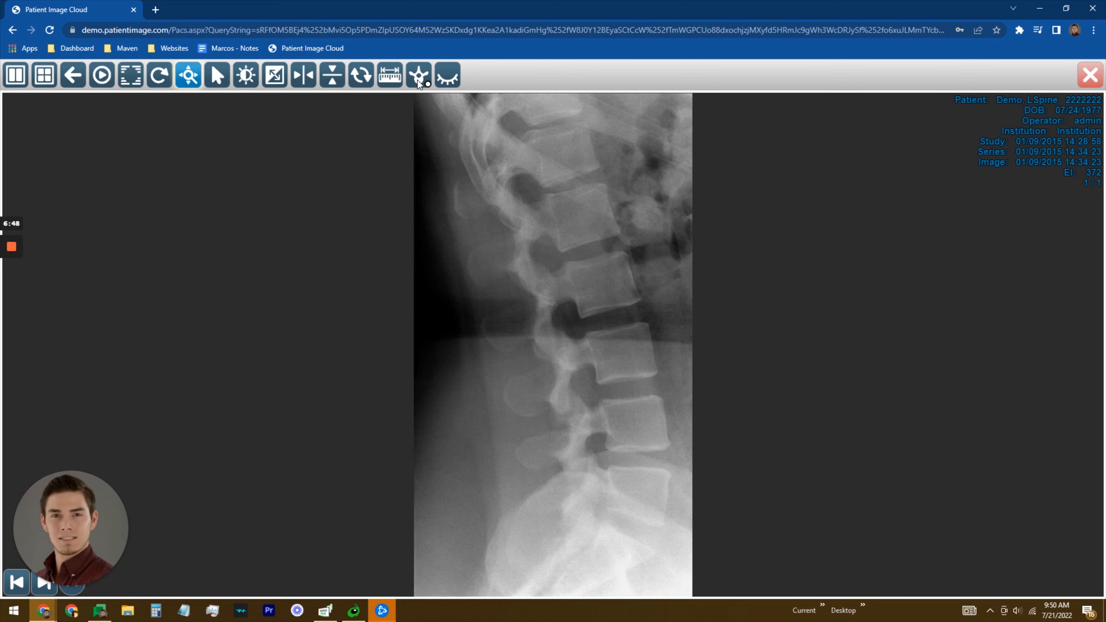
Step: Bring up the chiropractic lumbar lordosis tools and delete the existing ARA/RRA measurement from the image
{"action": "left_click", "coordinate": [417, 80]}
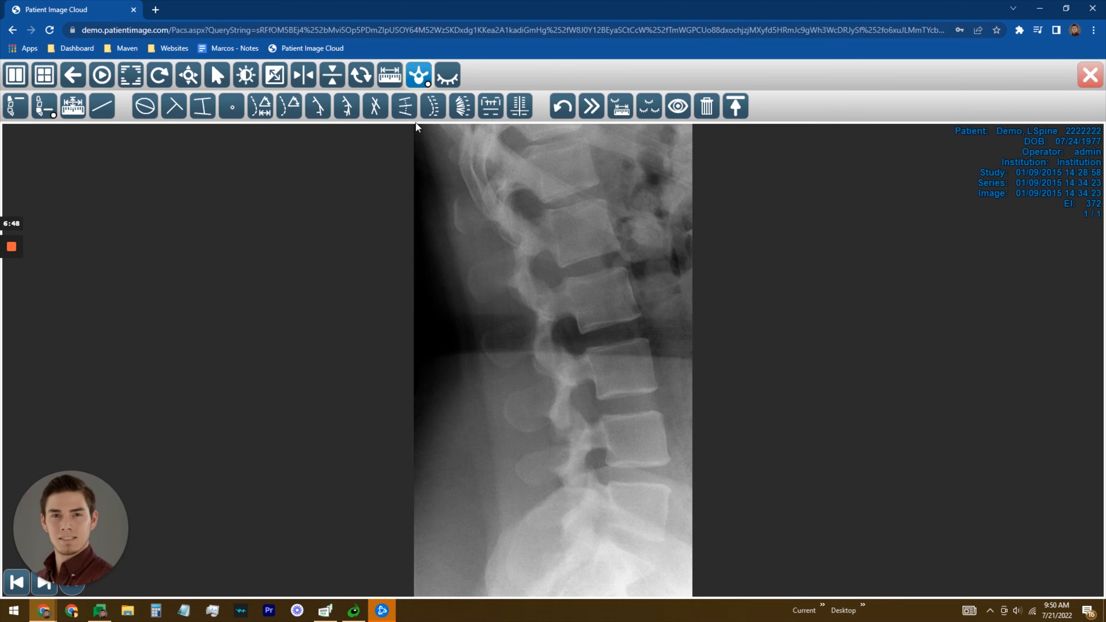
{"action": "left_click", "coordinate": [42, 109]}
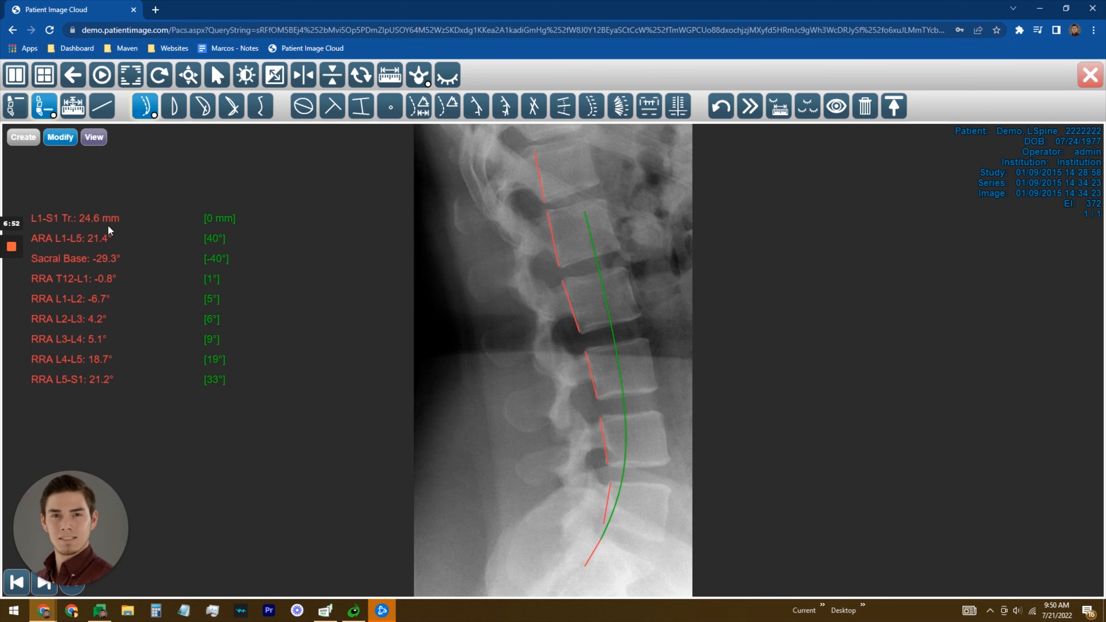
{"action": "left_click", "coordinate": [60, 137]}
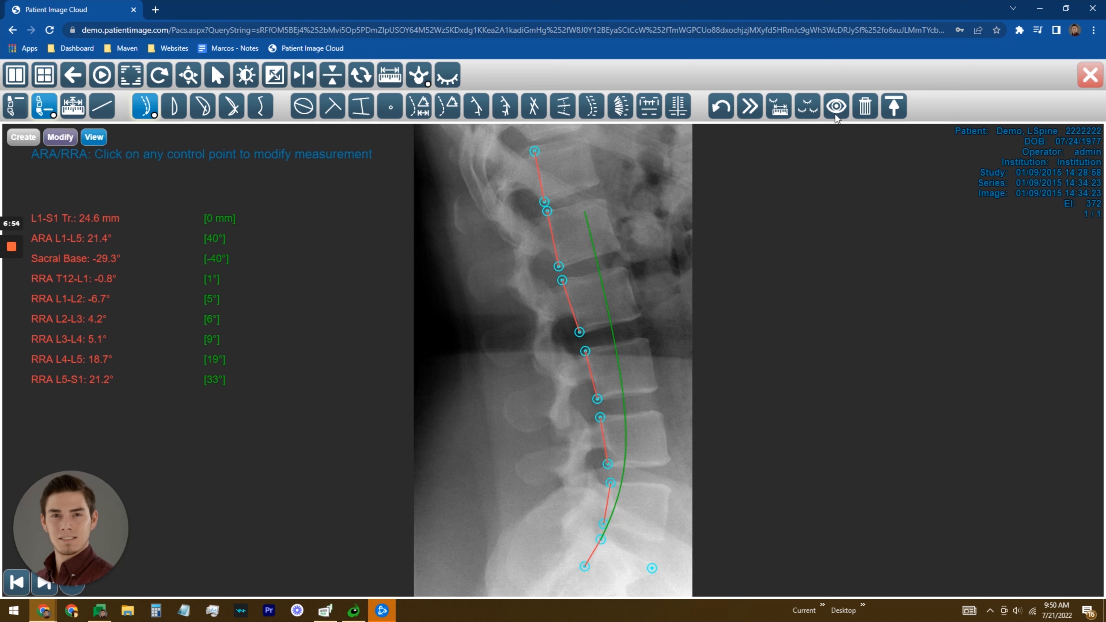
{"action": "left_click", "coordinate": [865, 107]}
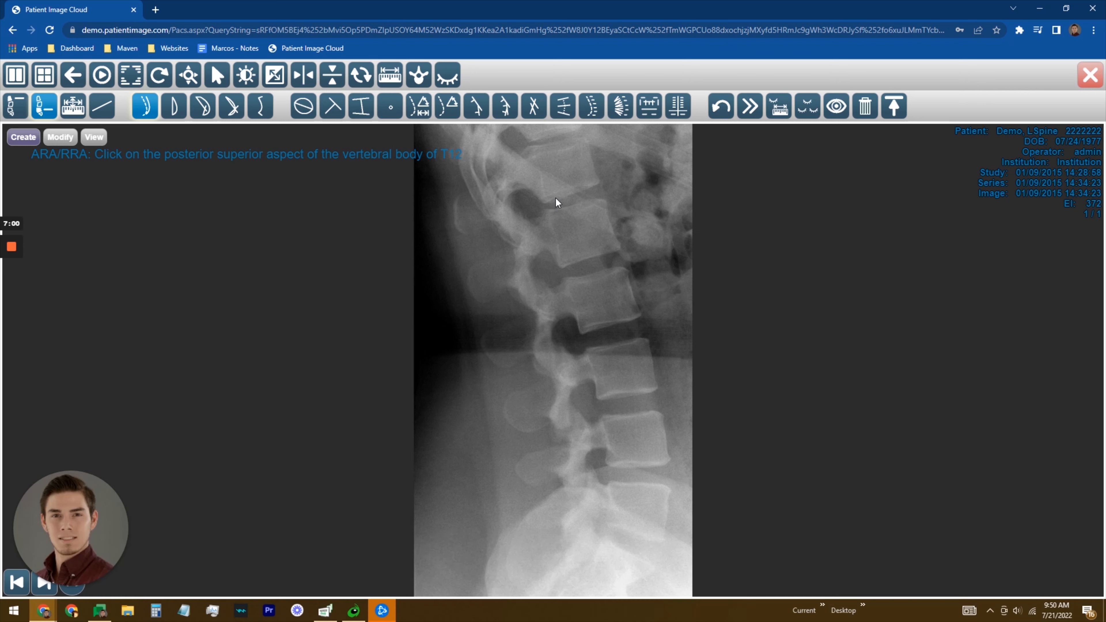
Step: Mark the posterior superior and posterior inferior corners of T12 through L4 for a new ARA/RRA measurement
{"action": "left_click", "coordinate": [532, 151]}
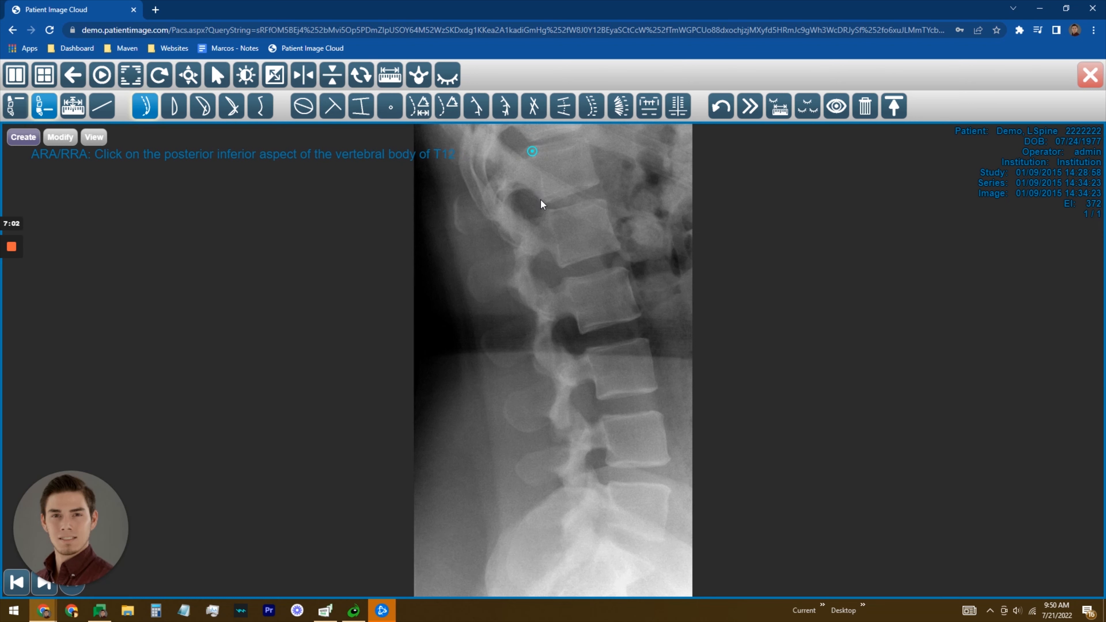
{"action": "left_click", "coordinate": [544, 202]}
{"action": "left_click", "coordinate": [548, 215]}
{"action": "left_click", "coordinate": [560, 264]}
{"action": "left_click", "coordinate": [564, 281]}
{"action": "left_click", "coordinate": [582, 334]}
{"action": "left_click", "coordinate": [585, 349]}
{"action": "left_click", "coordinate": [594, 397]}
{"action": "left_click", "coordinate": [600, 420]}
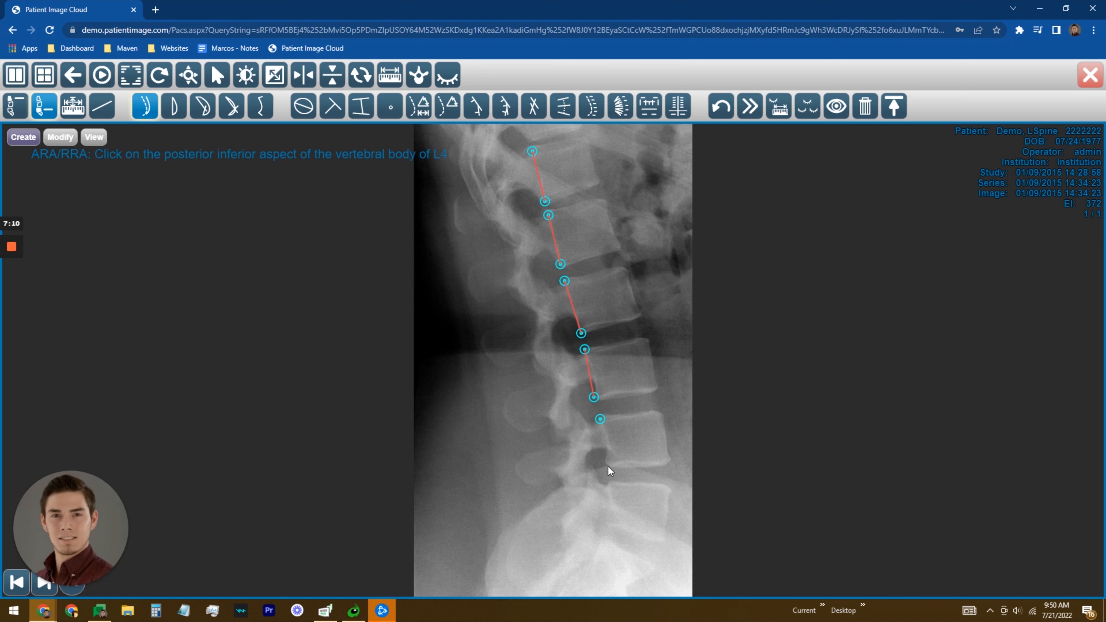
{"action": "left_click", "coordinate": [607, 464]}
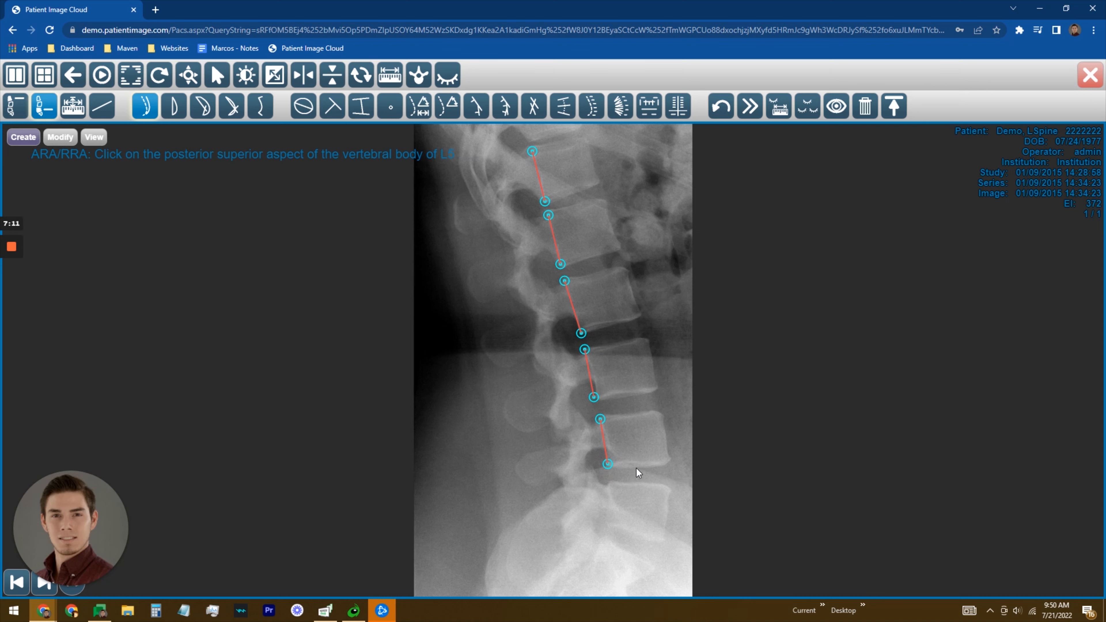
Step: Complete the ARA/RRA measurement with posterior points on L5 and S1, placing the final point on the anterior superior edge of S1
{"action": "left_click", "coordinate": [609, 483]}
{"action": "left_click", "coordinate": [605, 524]}
{"action": "left_click", "coordinate": [600, 543]}
{"action": "left_click", "coordinate": [582, 576]}
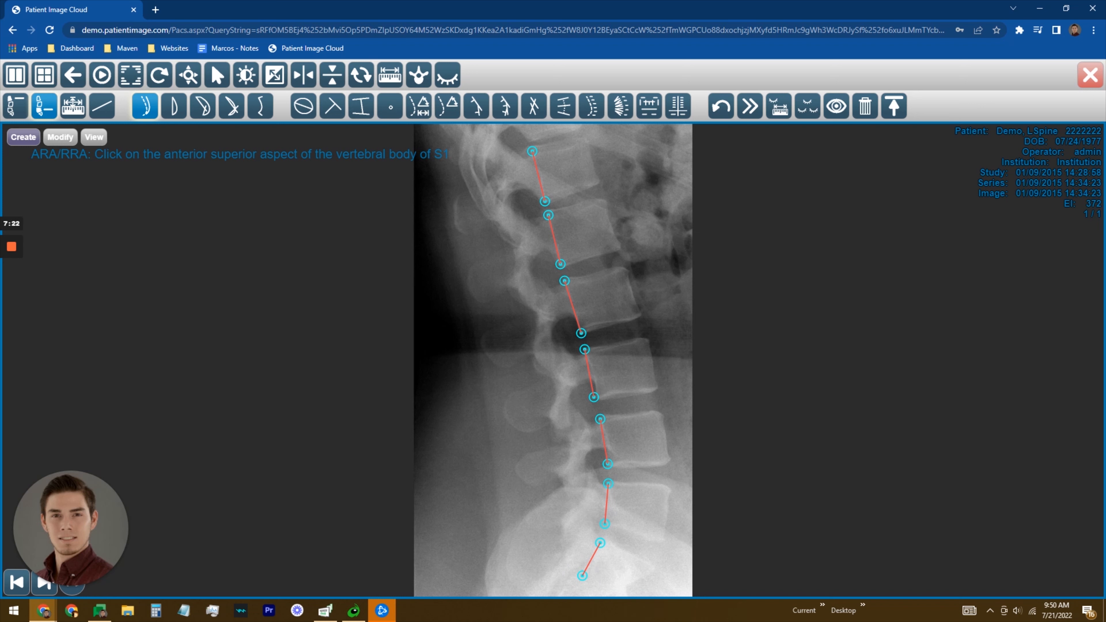
{"action": "left_click", "coordinate": [567, 593]}
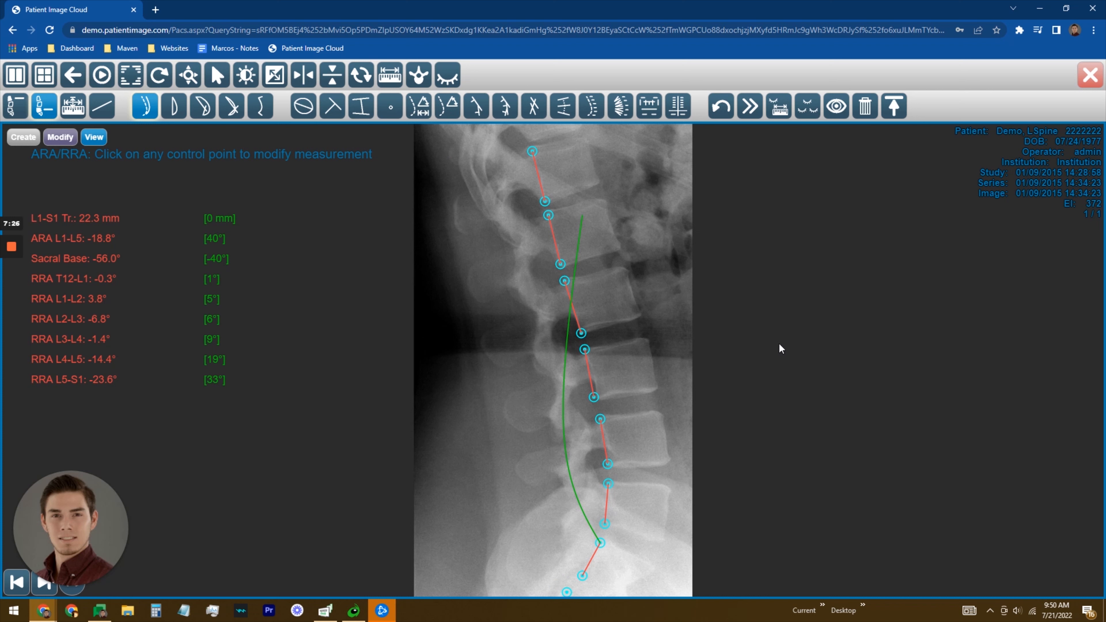
{"action": "left_click_drag", "start_coordinate": [567, 592], "coordinate": [648, 572]}
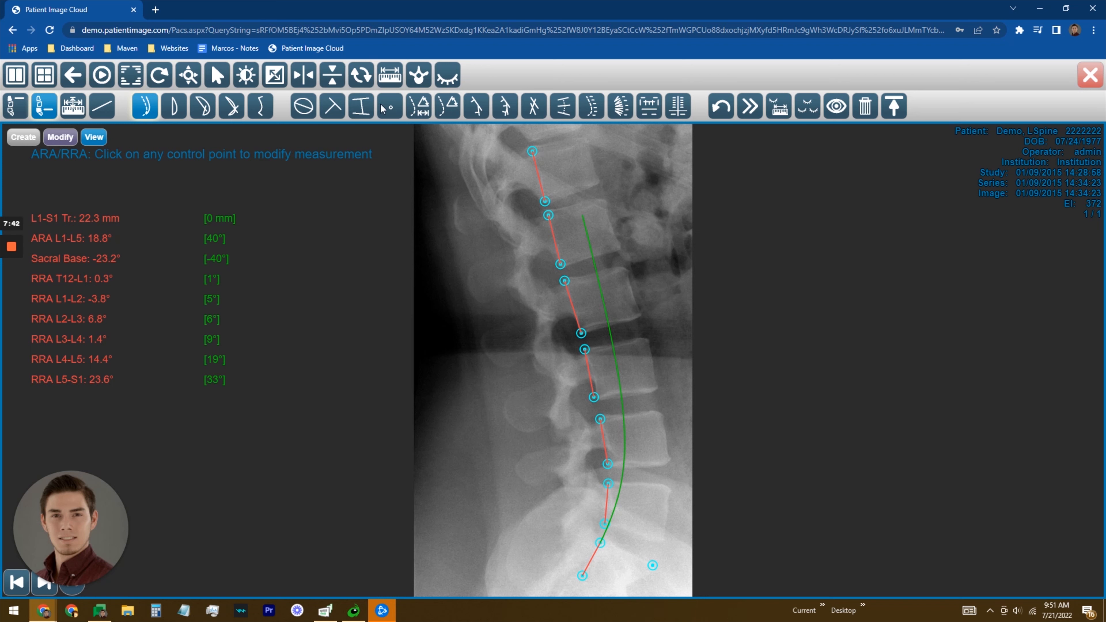
Step: Create a lumbar Translation measurement from the posterior-inferior corner of T12 to two posterior points on S1
{"action": "left_click", "coordinate": [173, 107]}
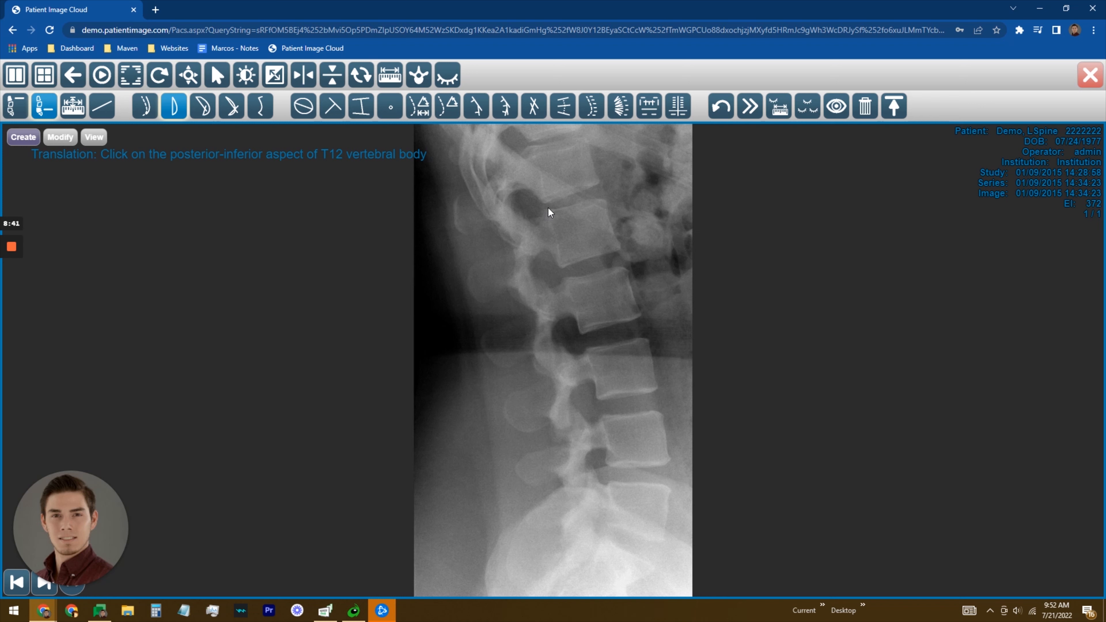
{"action": "left_click", "coordinate": [545, 202]}
{"action": "left_click", "coordinate": [602, 544]}
{"action": "left_click", "coordinate": [584, 584]}
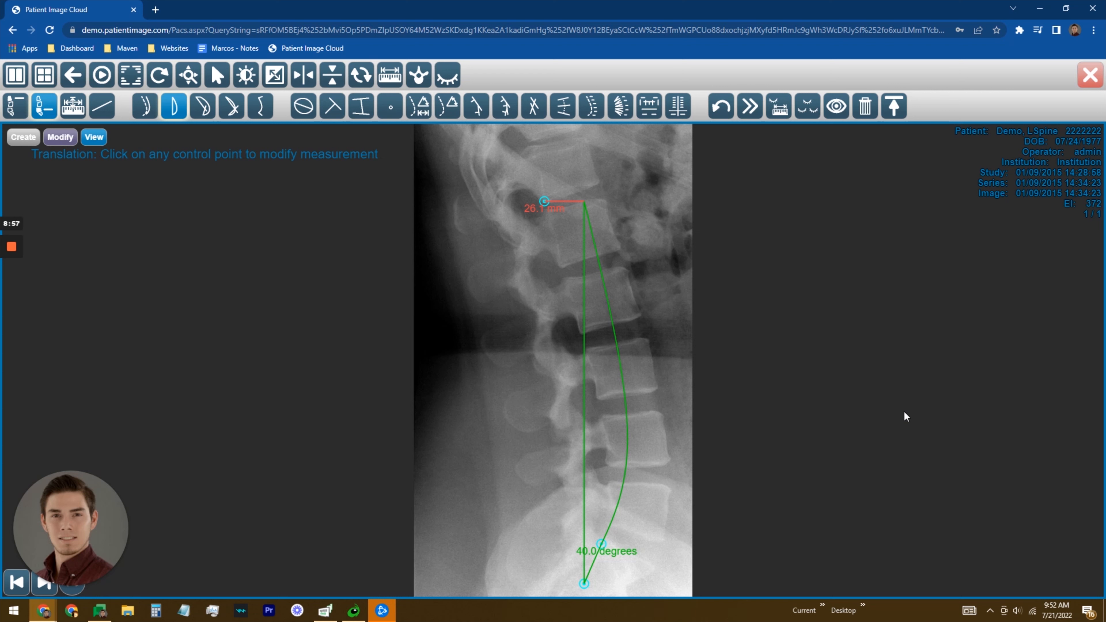
Step: Create the L1-S1 lumbar lordosis measurement with posterior points on L1, L5 and the sacrum and an anterior-inferior L5 point
{"action": "left_click", "coordinate": [201, 108]}
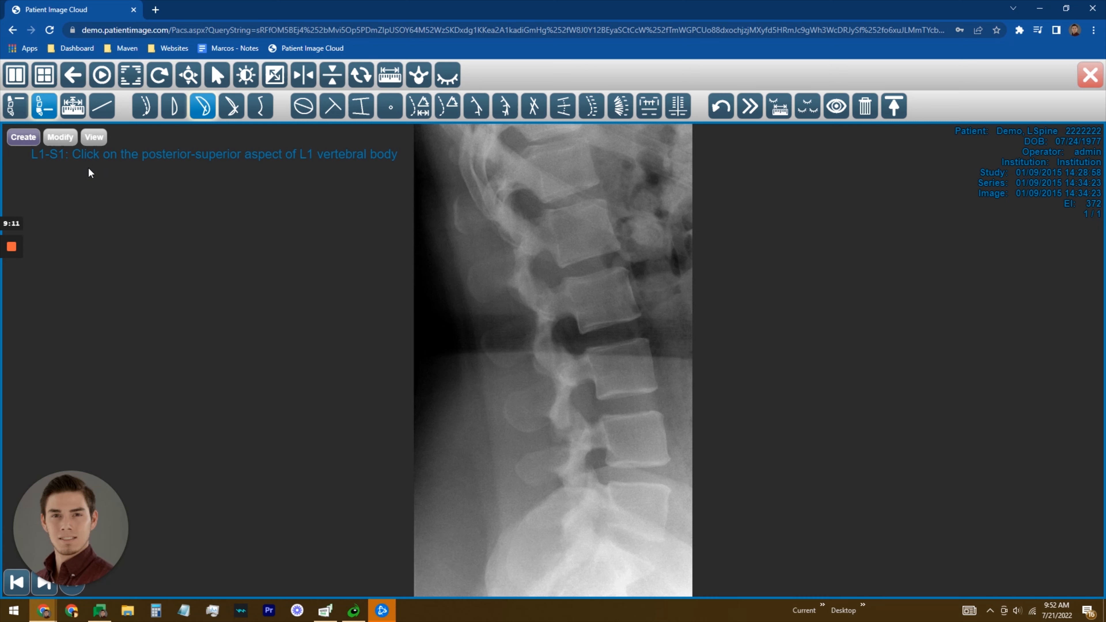
{"action": "left_click", "coordinate": [547, 212]}
{"action": "left_click", "coordinate": [560, 267]}
{"action": "left_click", "coordinate": [610, 485]}
{"action": "left_click", "coordinate": [586, 584]}
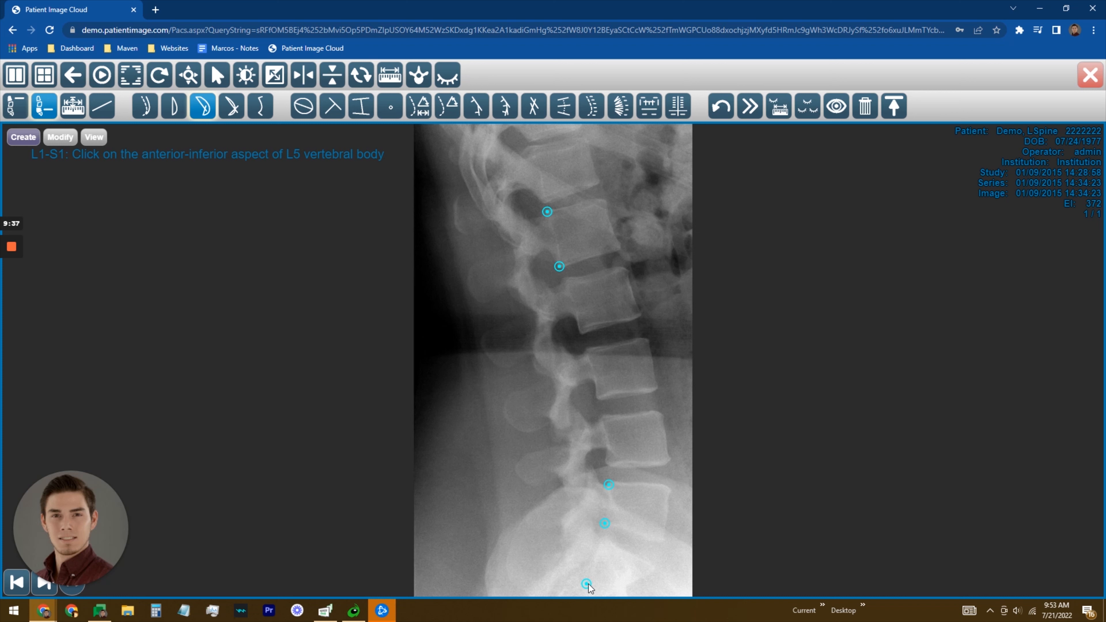
{"action": "left_click", "coordinate": [662, 542]}
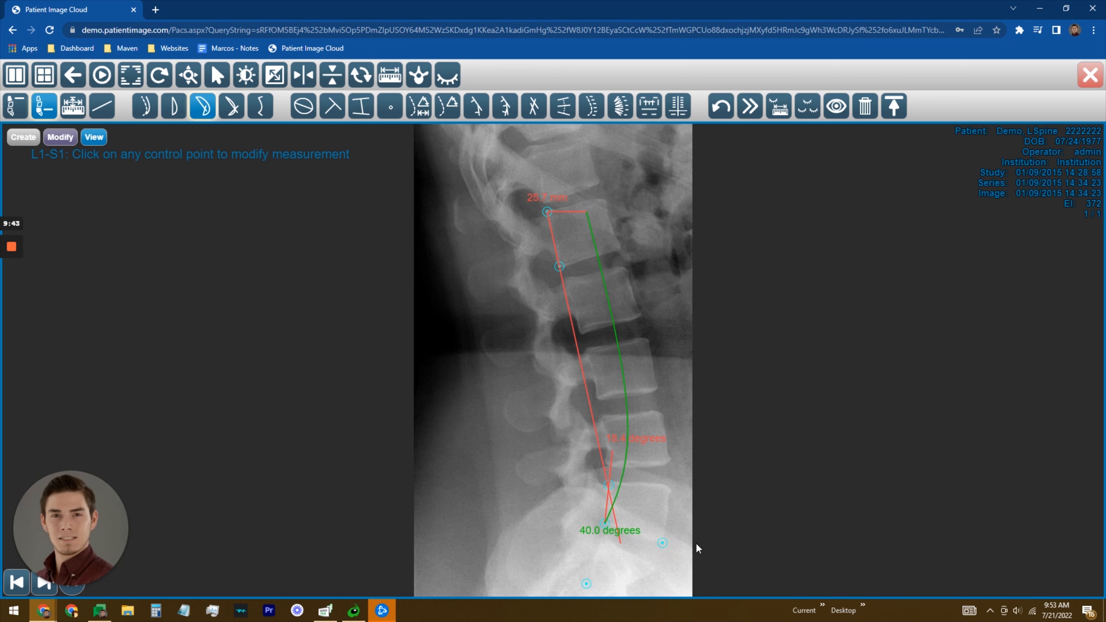
Step: Adjust the L1-S1 measurement's anterior-inferior L5 point and move its posterior-inferior L5 point slightly down
{"action": "left_click_drag", "start_coordinate": [663, 544], "coordinate": [669, 522]}
{"action": "left_click", "coordinate": [604, 524]}
{"action": "mouse_move", "coordinate": [603, 524]}
{"action": "left_mouse_down"}
{"action": "mouse_move", "coordinate": [591, 595]}
{"action": "mouse_move", "coordinate": [604, 524]}
{"action": "mouse_move", "coordinate": [603, 536]}
{"action": "left_mouse_up"}
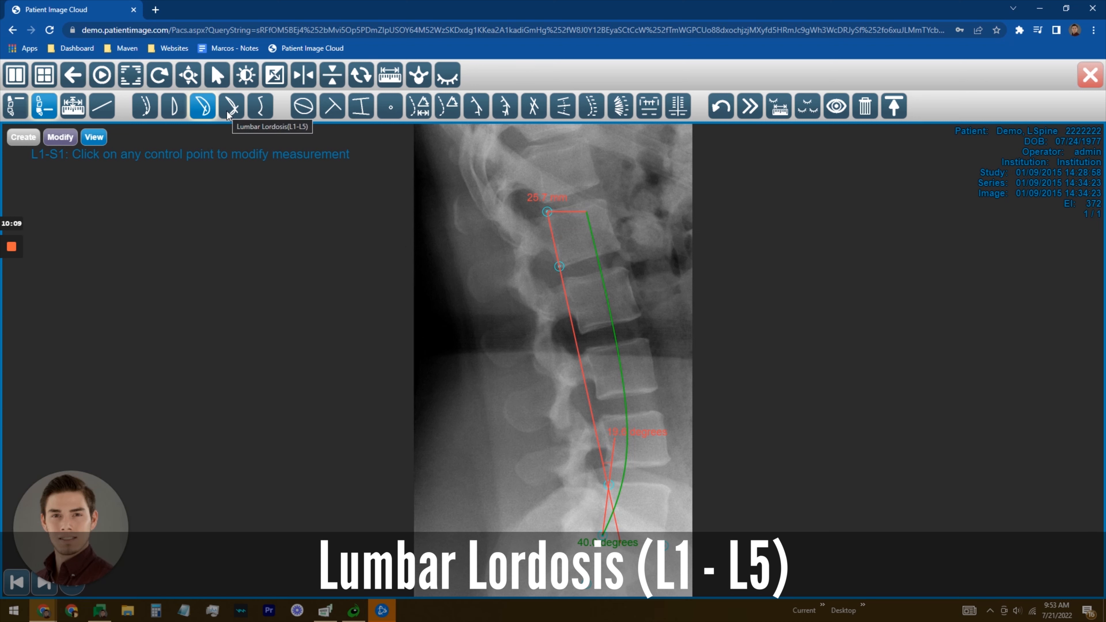
Step: Create the L1-L5 lumbar lordosis measurement with posterior L1 and L5 points, redoing the lower L1 point, and adjust the anterior L5 point
{"action": "left_click", "coordinate": [228, 112]}
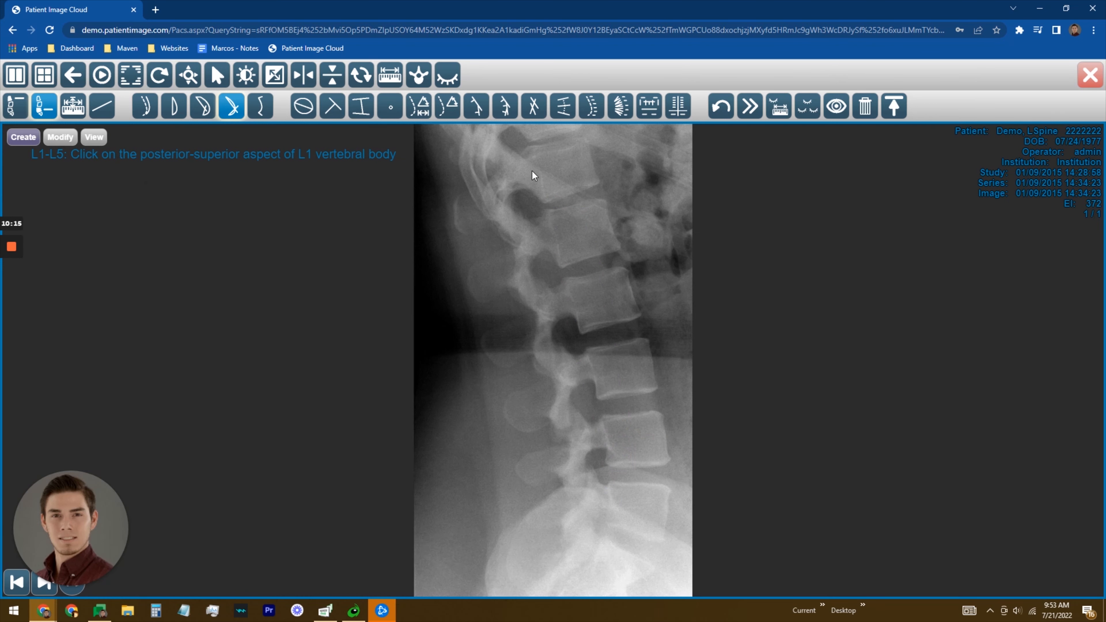
{"action": "left_click", "coordinate": [545, 210]}
{"action": "left_click", "coordinate": [558, 267]}
{"action": "left_click", "coordinate": [722, 111]}
{"action": "left_click", "coordinate": [558, 264]}
{"action": "left_click", "coordinate": [608, 486]}
{"action": "left_click", "coordinate": [605, 527]}
{"action": "left_click", "coordinate": [661, 541]}
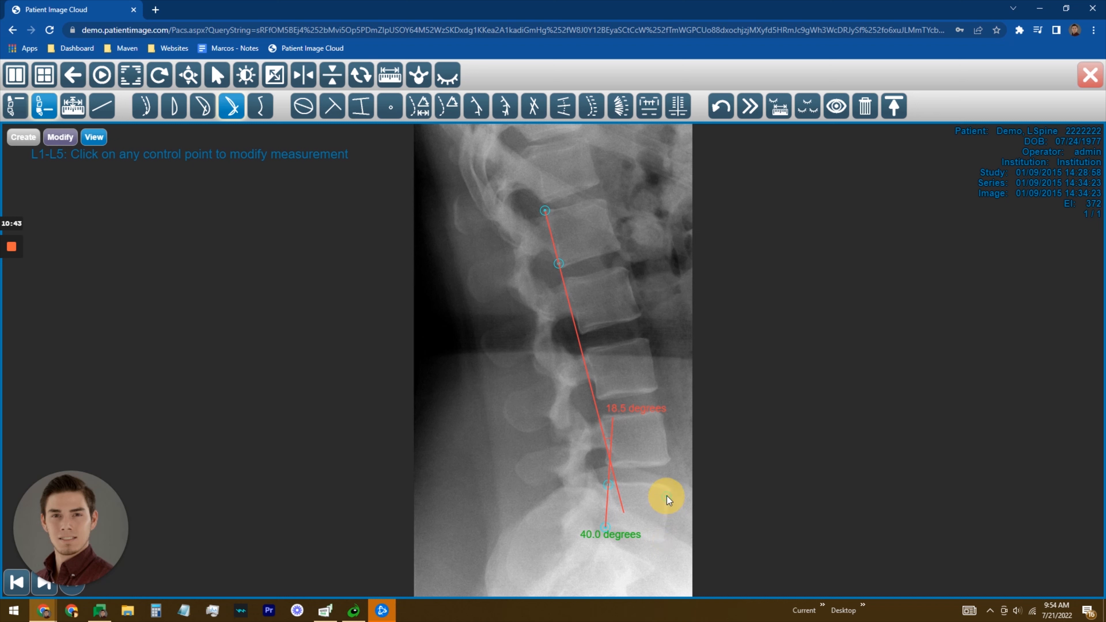
{"action": "left_click_drag", "start_coordinate": [667, 497], "coordinate": [669, 488]}
Step: Create the T12-S1 lumbar lordosis measurement along the inferior edge of T12 and the superior edge of S1, replacing the misplaced first point
{"action": "left_click", "coordinate": [261, 106]}
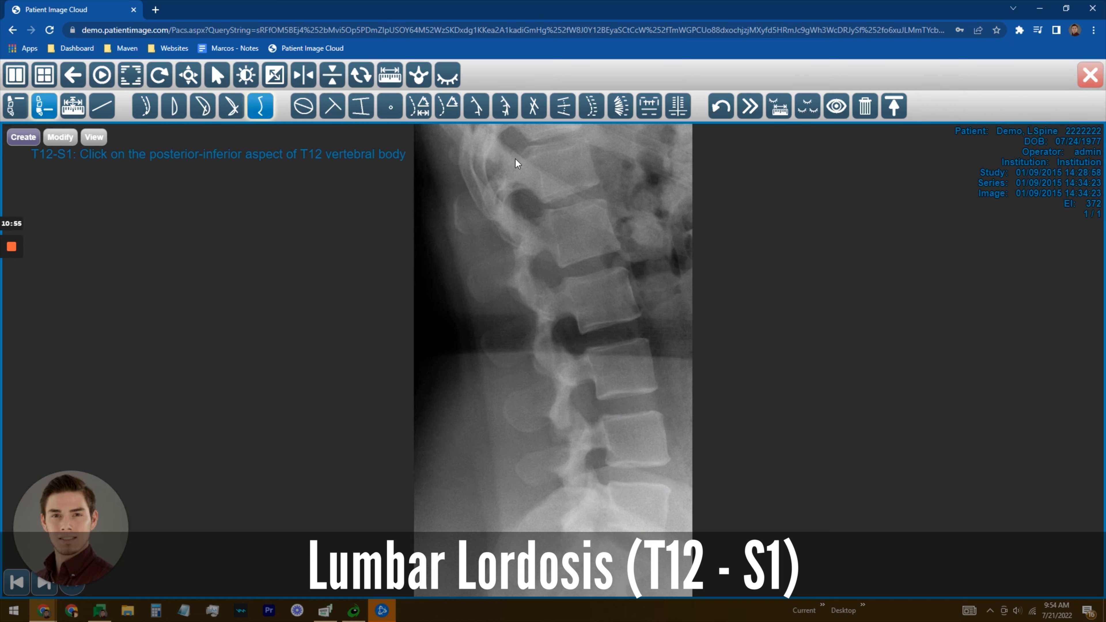
{"action": "left_click", "coordinate": [532, 150]}
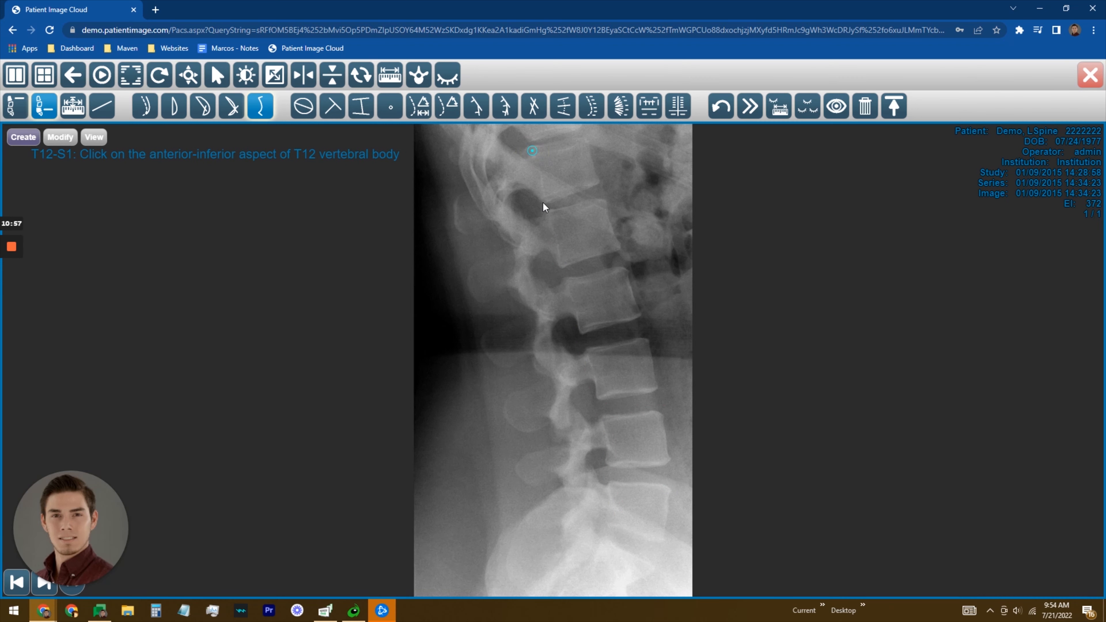
{"action": "left_click", "coordinate": [723, 106]}
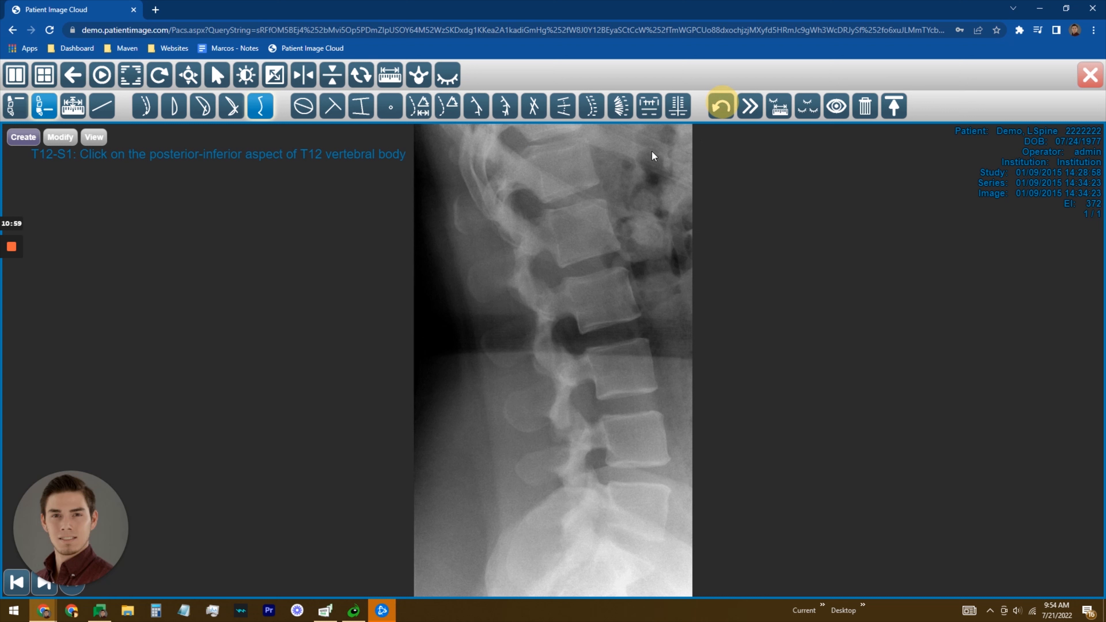
{"action": "left_click", "coordinate": [542, 202]}
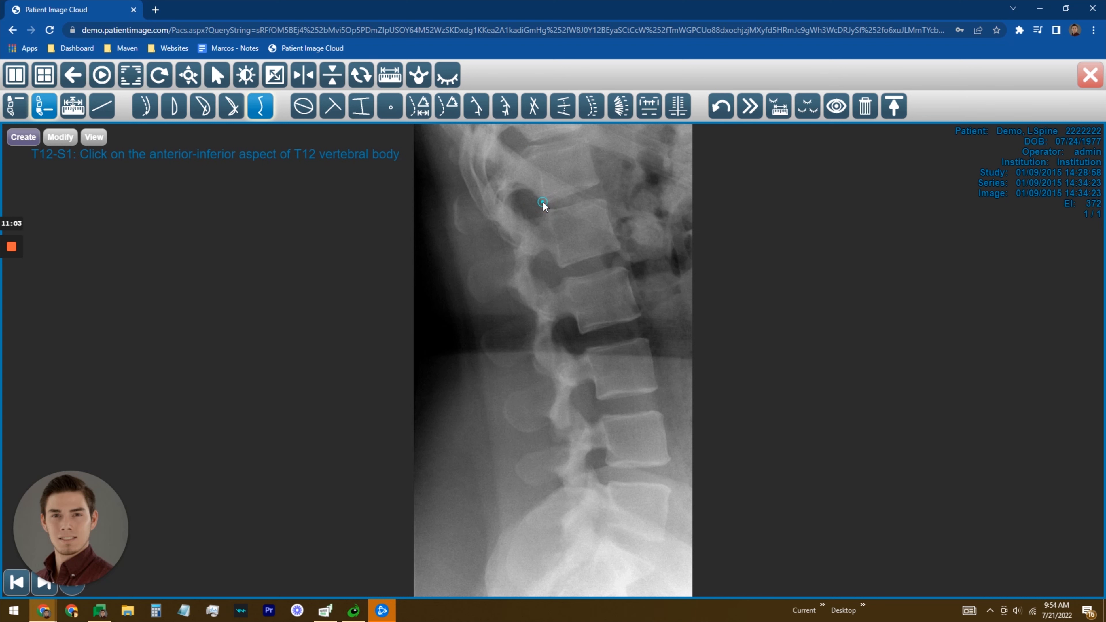
{"action": "left_click", "coordinate": [596, 183]}
{"action": "left_click", "coordinate": [602, 542]}
{"action": "left_click", "coordinate": [651, 568]}
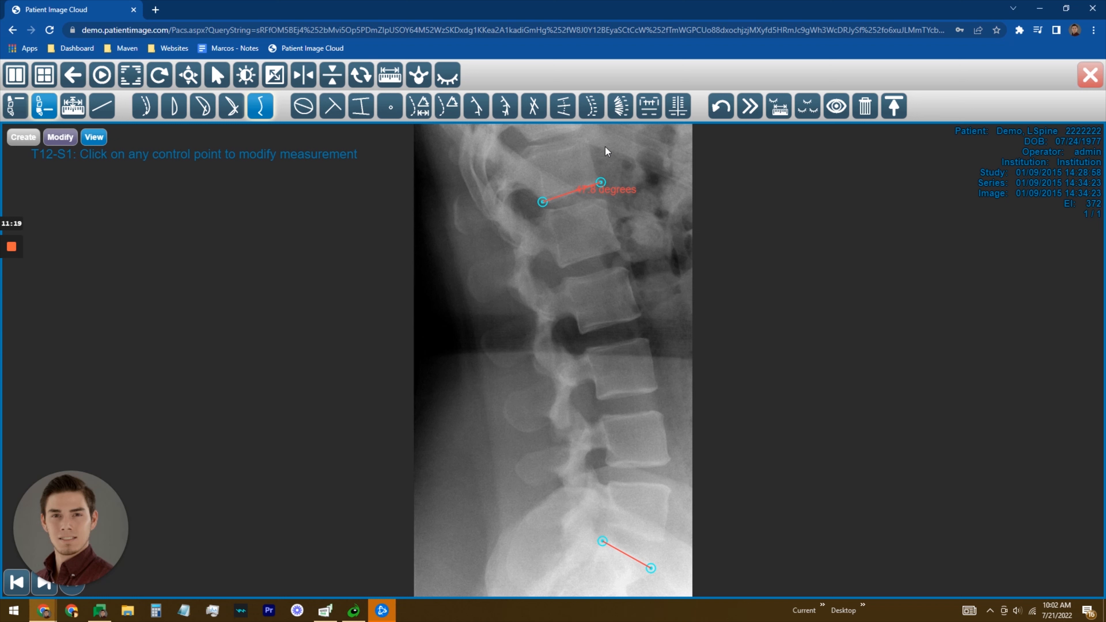
Step: Create a Horizontal Distance measurement from a point behind L1 to the posterior upper corner of L3
{"action": "left_click", "coordinate": [67, 107]}
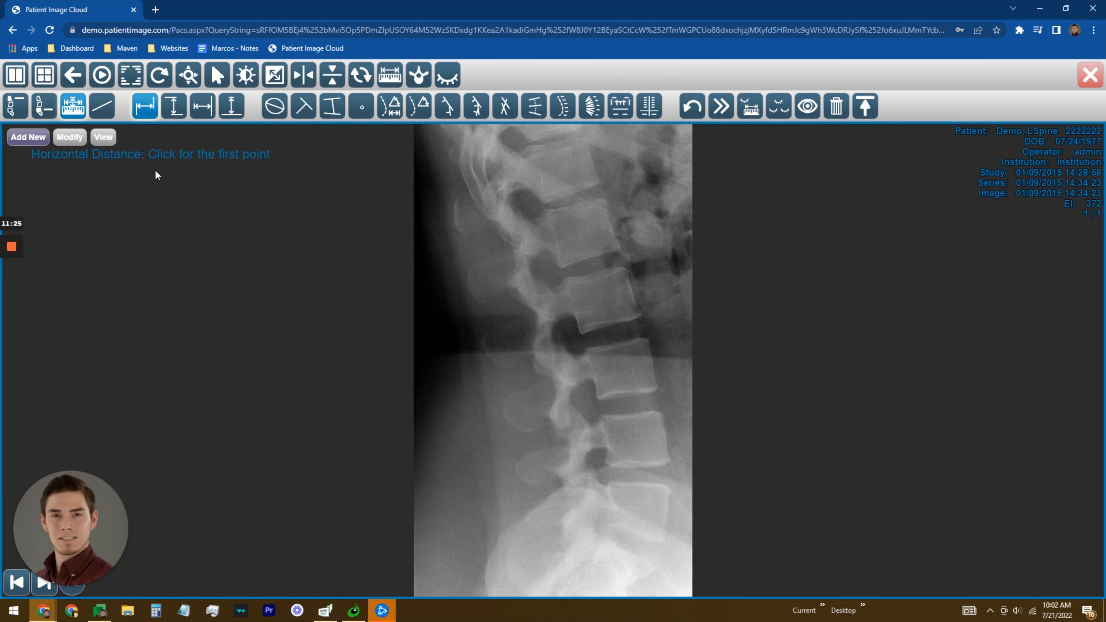
{"action": "left_click", "coordinate": [155, 108]}
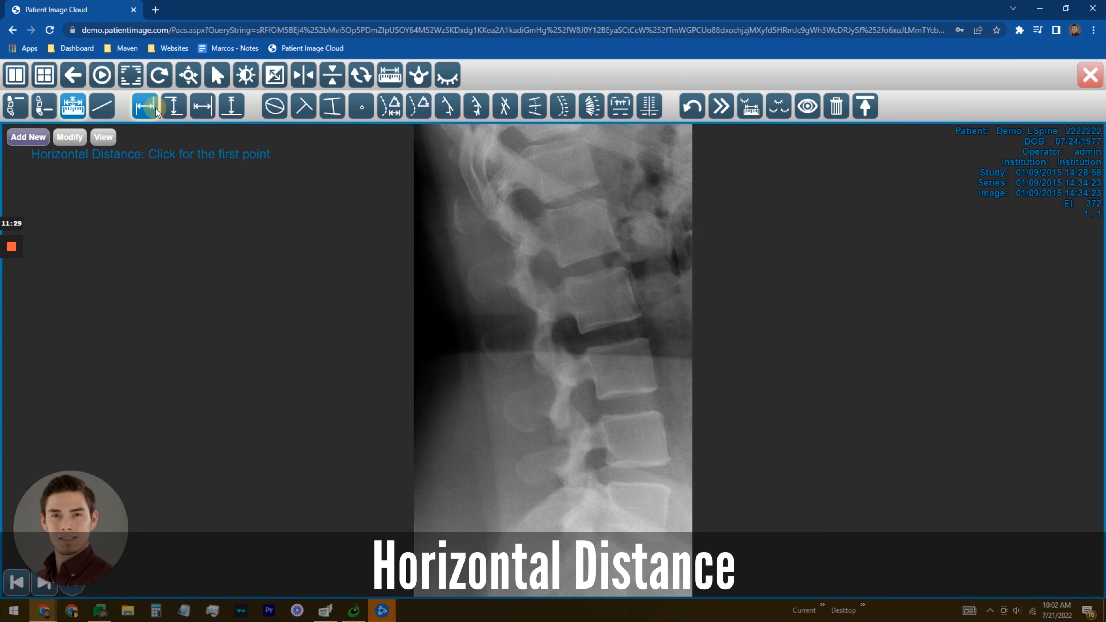
{"action": "left_click", "coordinate": [522, 215]}
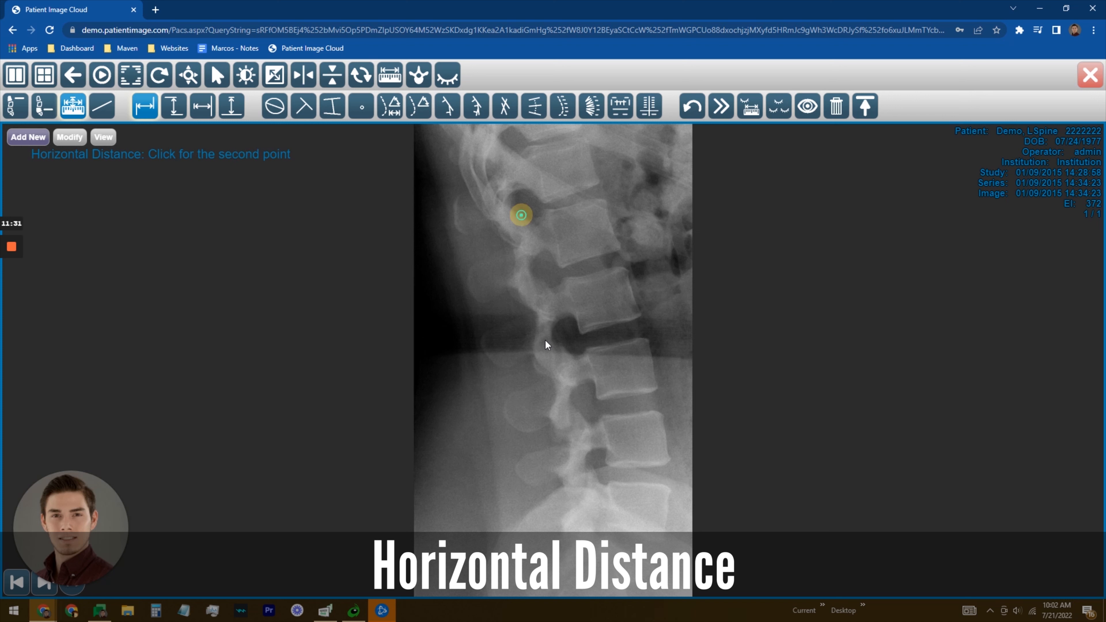
{"action": "left_click", "coordinate": [582, 351]}
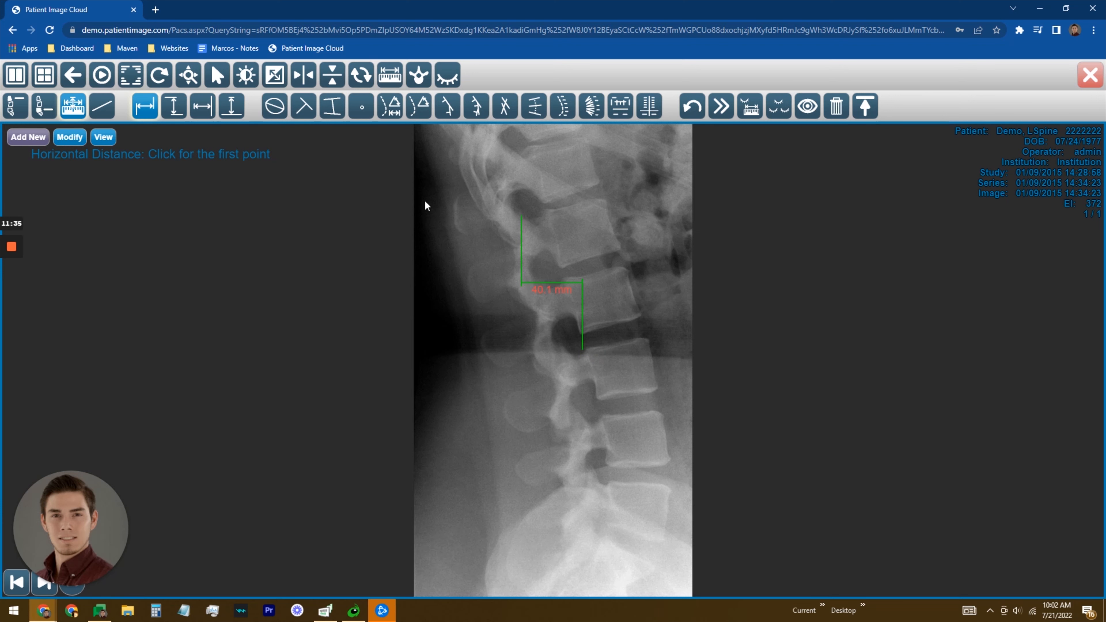
Step: Reposition the horizontal distance endpoints to the posterior and anterior lower corners of L2
{"action": "left_click", "coordinate": [70, 137]}
{"action": "left_click_drag", "start_coordinate": [582, 351], "coordinate": [625, 268]}
{"action": "left_click_drag", "start_coordinate": [521, 215], "coordinate": [643, 320]}
{"action": "left_click", "coordinate": [626, 268]}
{"action": "left_click_drag", "start_coordinate": [563, 286], "coordinate": [579, 336]}
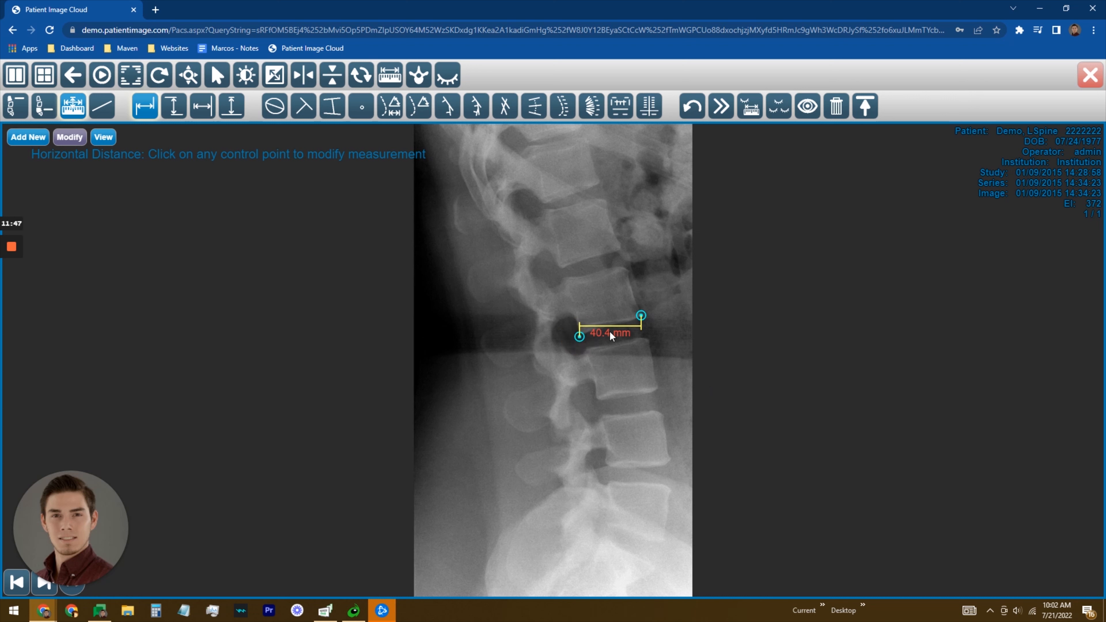
Step: Create a Vertical Distance measurement between the posterior and anterior upper corners of L2 and make its control points editable
{"action": "left_click", "coordinate": [174, 107]}
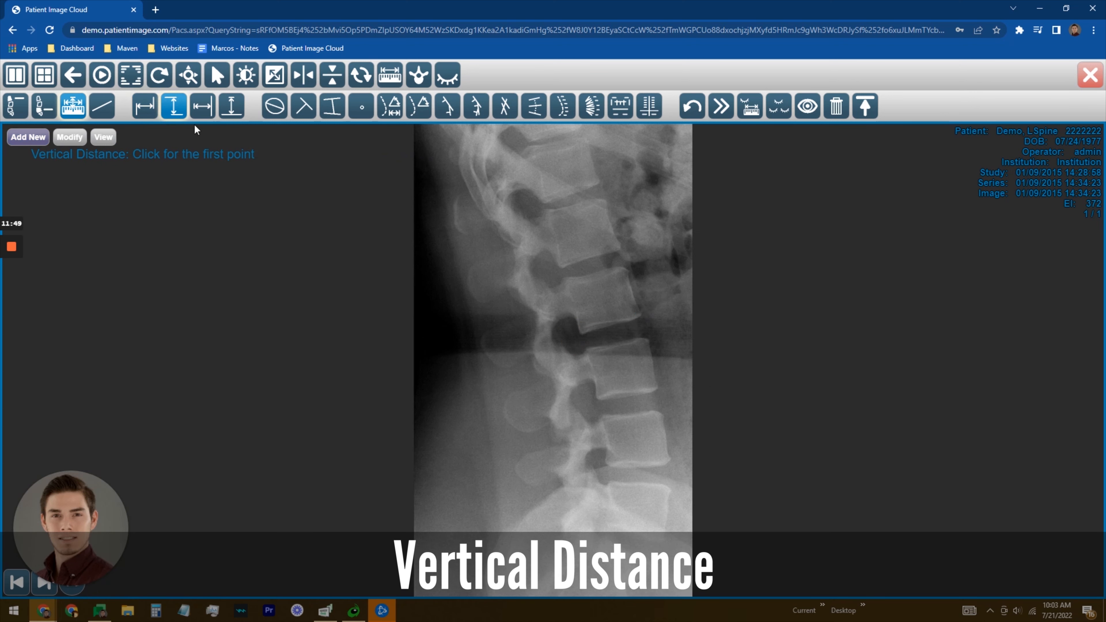
{"action": "left_click", "coordinate": [565, 278]}
{"action": "left_click", "coordinate": [622, 268]}
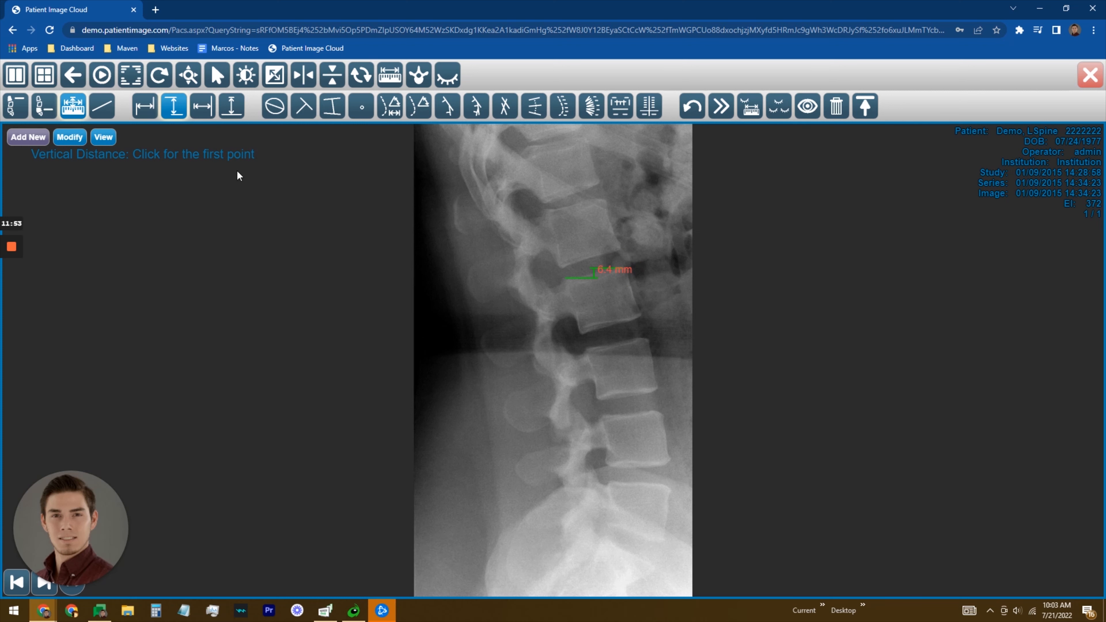
{"action": "left_click", "coordinate": [73, 140]}
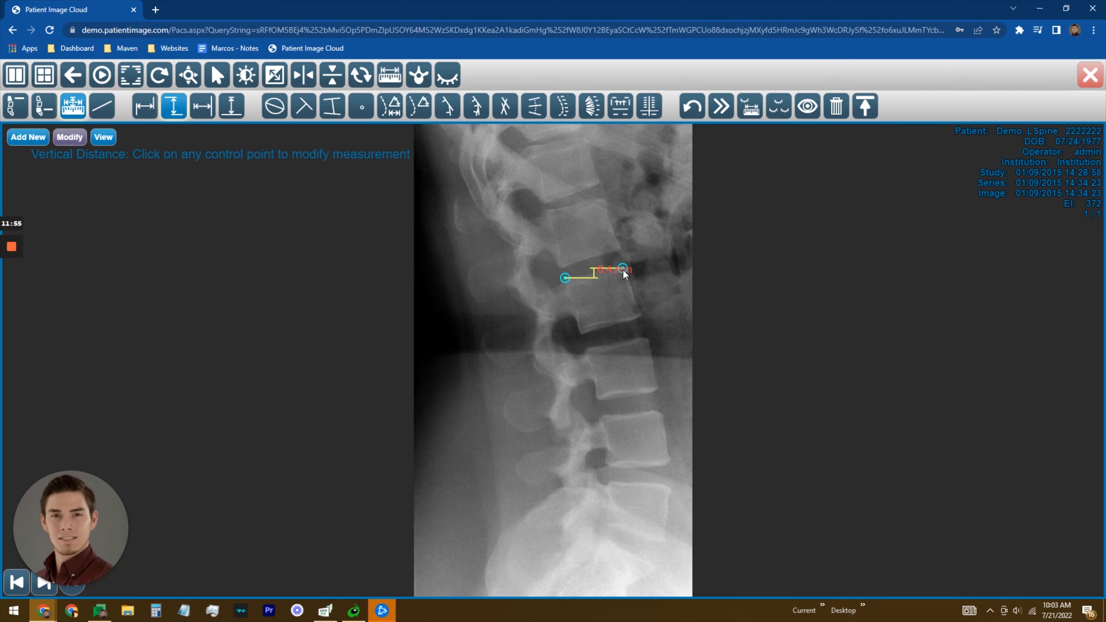
Step: Reposition the vertical distance endpoints to the anterior and posterior upper corners of L1
{"action": "left_click_drag", "start_coordinate": [588, 205], "coordinate": [604, 200]}
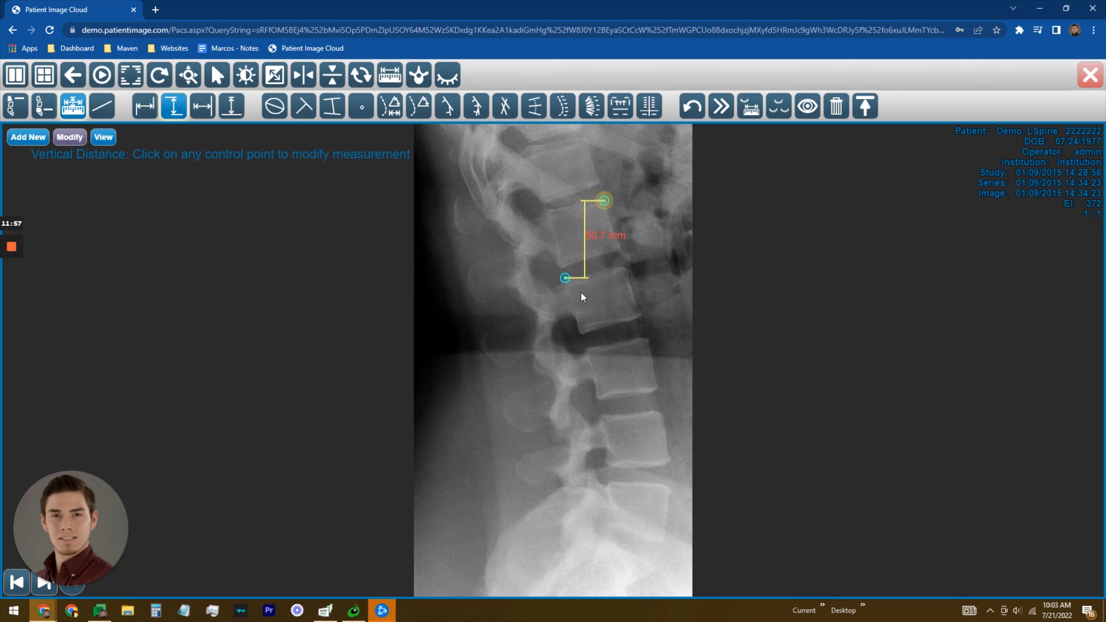
{"action": "left_click_drag", "start_coordinate": [565, 278], "coordinate": [548, 211]}
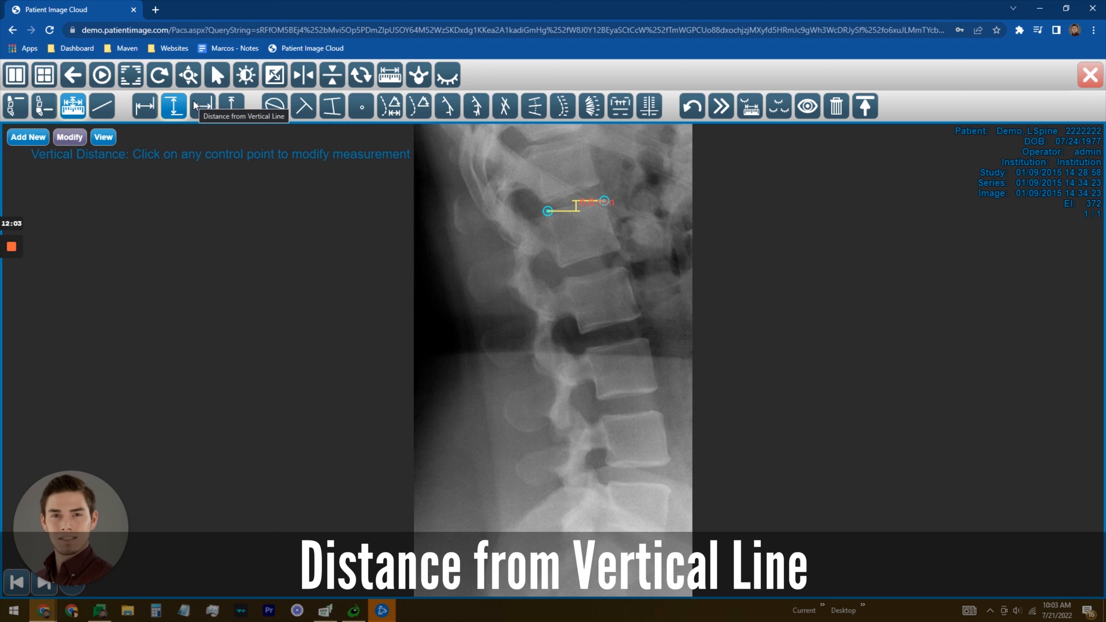
Step: Create a Distance from Vertical Line measurement from a line spanning the lumbar spine to L2's posterior upper corner, and move its measured point to L3's posterior lower corner
{"action": "left_click", "coordinate": [194, 102]}
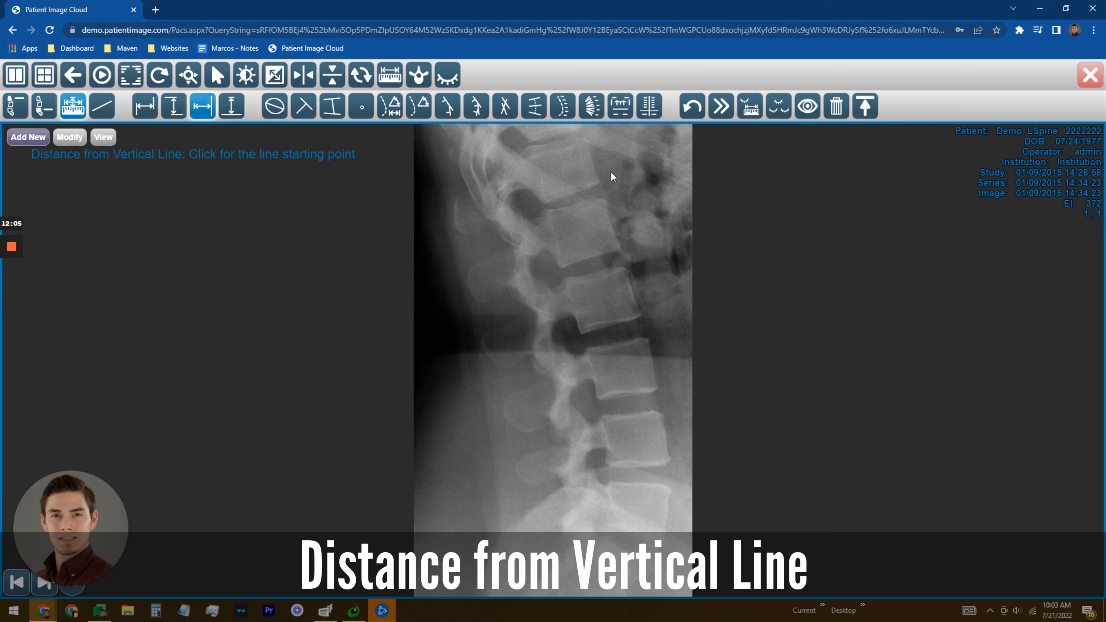
{"action": "left_click", "coordinate": [580, 150]}
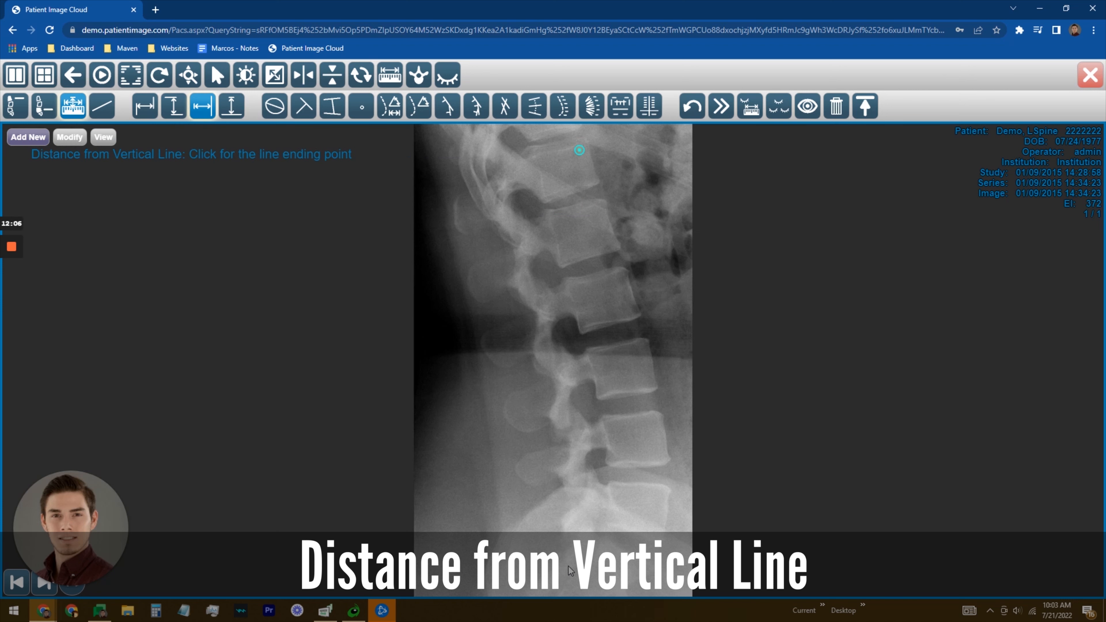
{"action": "left_click", "coordinate": [576, 591]}
{"action": "left_click", "coordinate": [567, 283]}
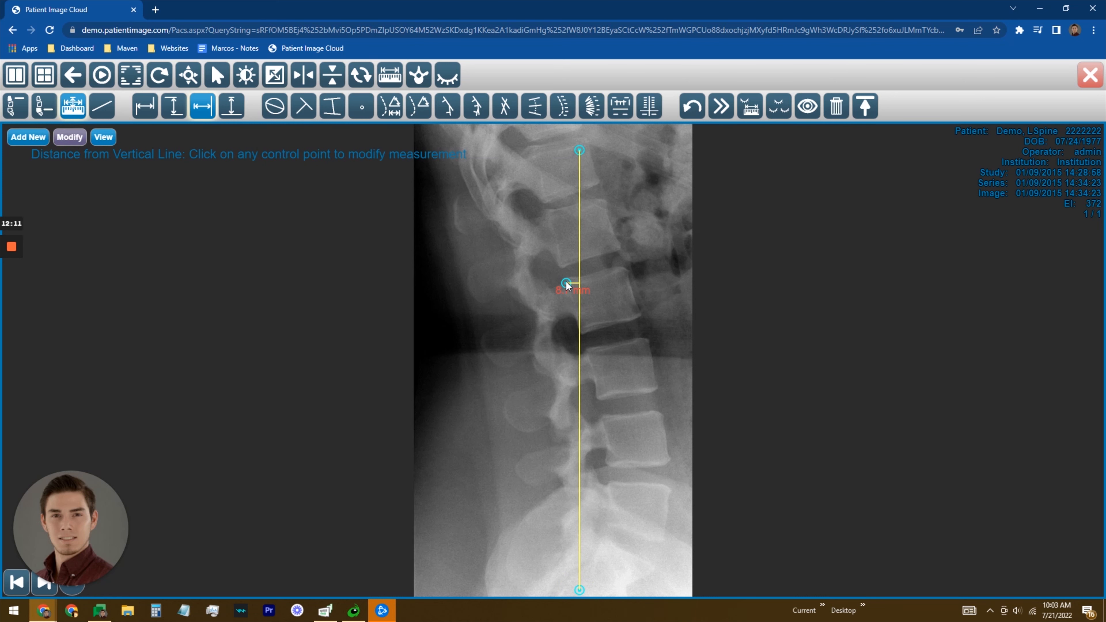
{"action": "left_click_drag", "start_coordinate": [558, 352], "coordinate": [600, 404]}
Step: Create a Distance from Horizontal Line measurement from a line along L4's upper edge to a point near L3's posterior lower corner
{"action": "left_click", "coordinate": [232, 111]}
{"action": "left_click", "coordinate": [474, 411]}
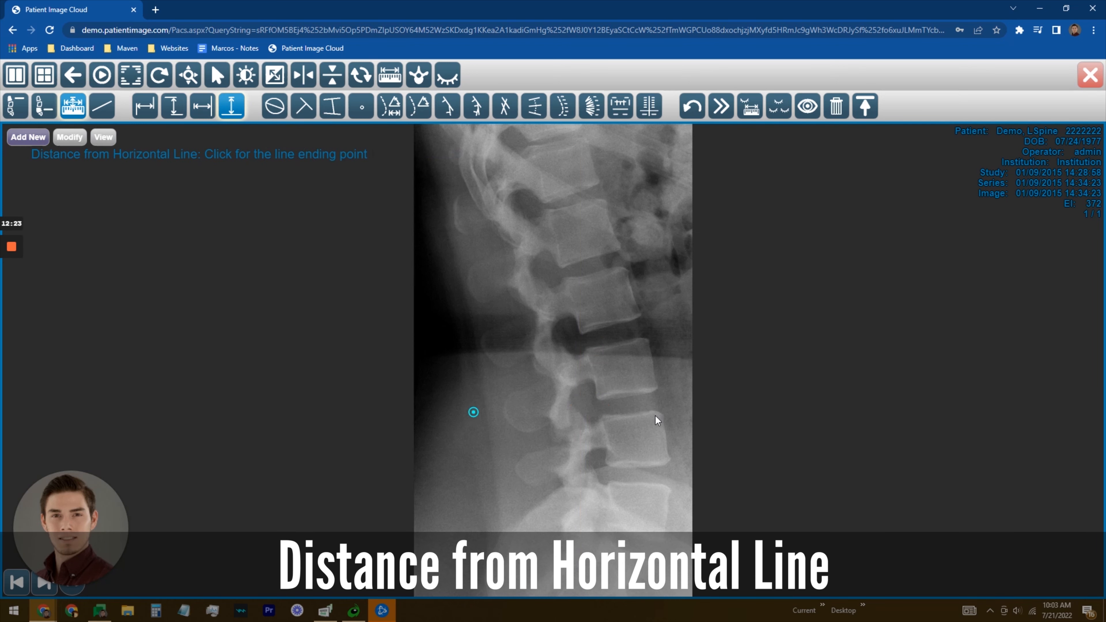
{"action": "left_click", "coordinate": [663, 413]}
{"action": "left_click", "coordinate": [585, 398]}
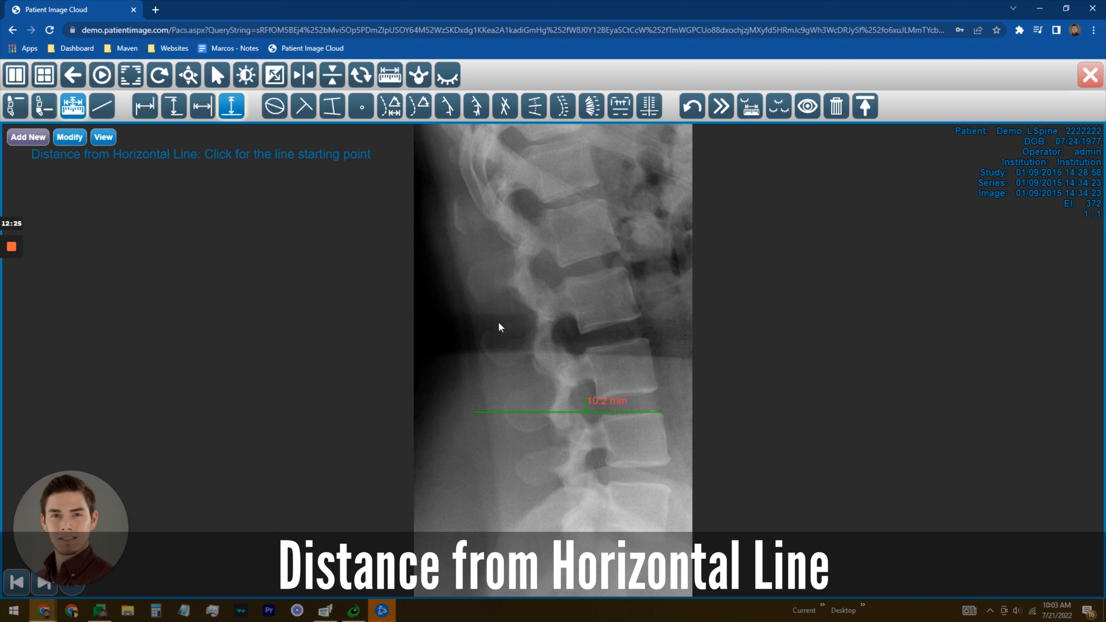
Step: Make the horizontal-line measurement editable and move its measured point to L3's anterior lower corner, and finally behind the spine
{"action": "left_click", "coordinate": [72, 138]}
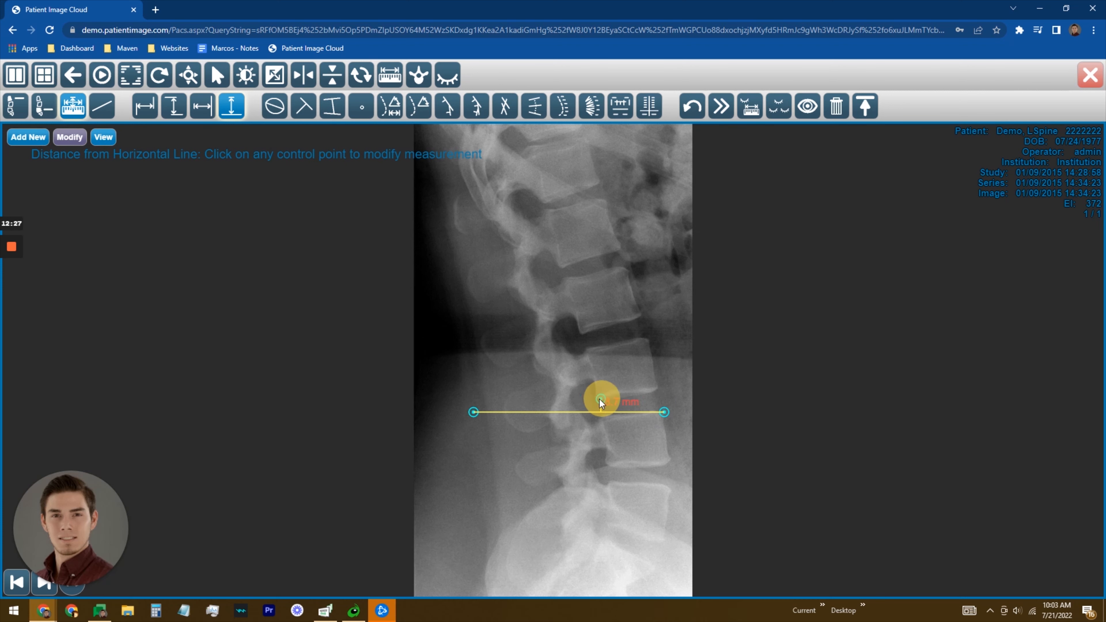
{"action": "left_click_drag", "start_coordinate": [600, 400], "coordinate": [652, 397]}
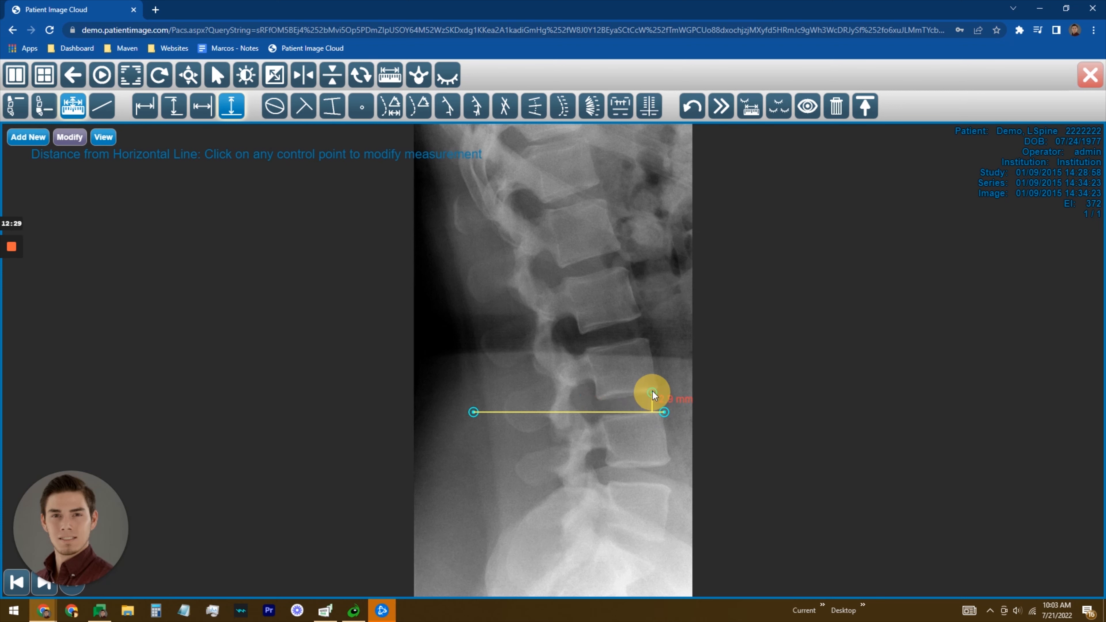
{"action": "left_click_drag", "start_coordinate": [651, 389], "coordinate": [515, 398]}
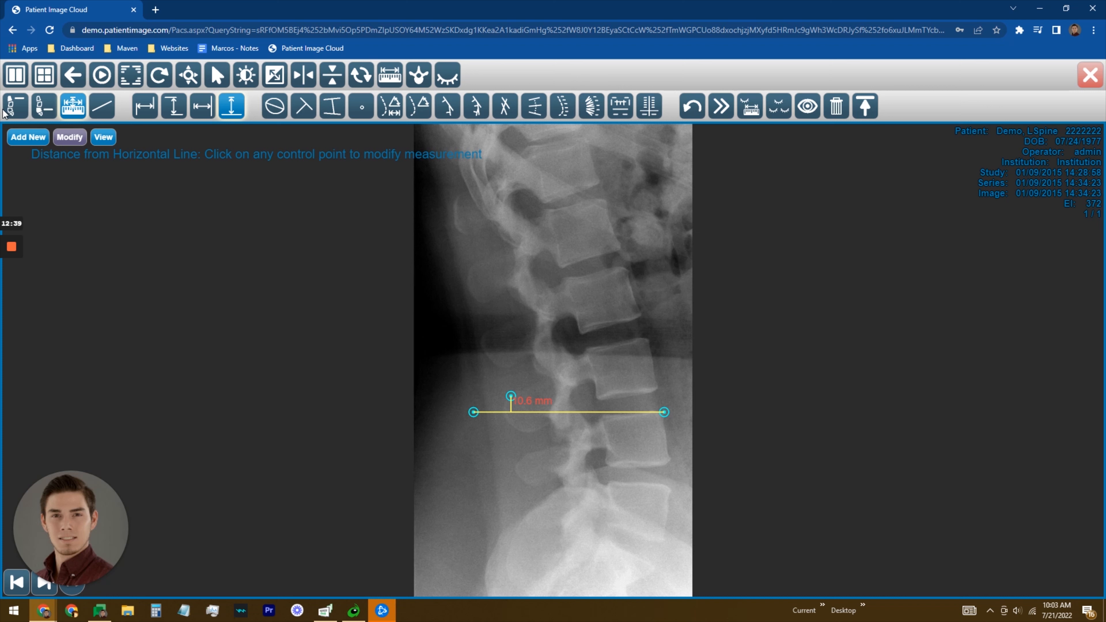
Step: Close the lumbar X-ray and open the 11/13/2014 cervical spine X-ray with its chiropractic ARA/RRA measurements displayed
{"action": "left_click", "coordinate": [17, 113]}
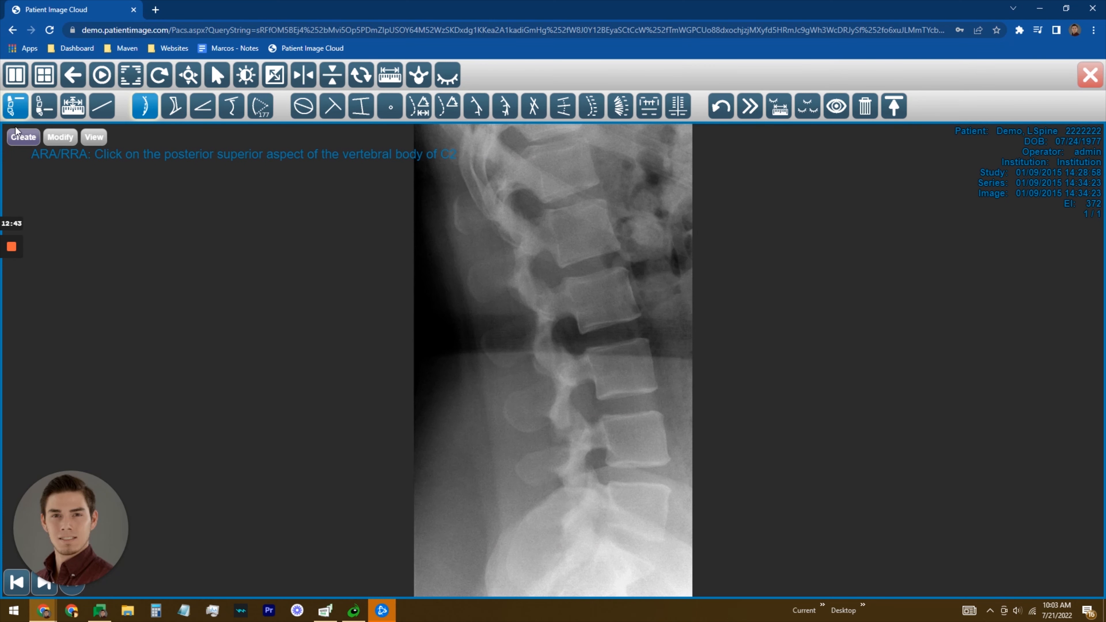
{"action": "left_click", "coordinate": [1092, 76]}
{"action": "left_click", "coordinate": [524, 351]}
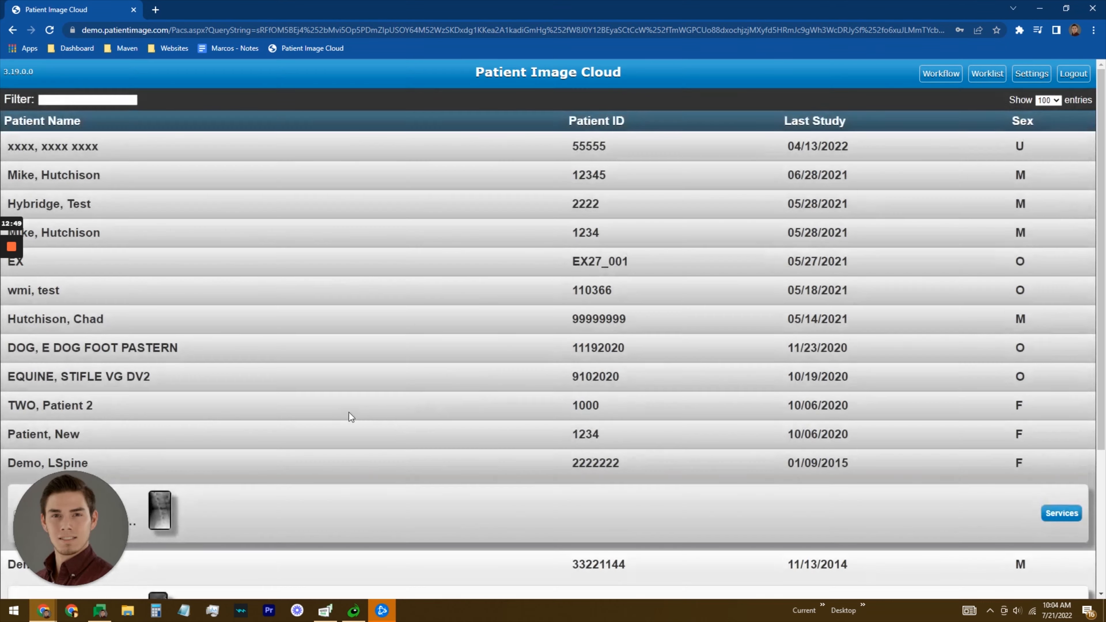
{"action": "scroll", "coordinate": [163, 450], "scroll_direction": "down", "scroll_amount": 4}
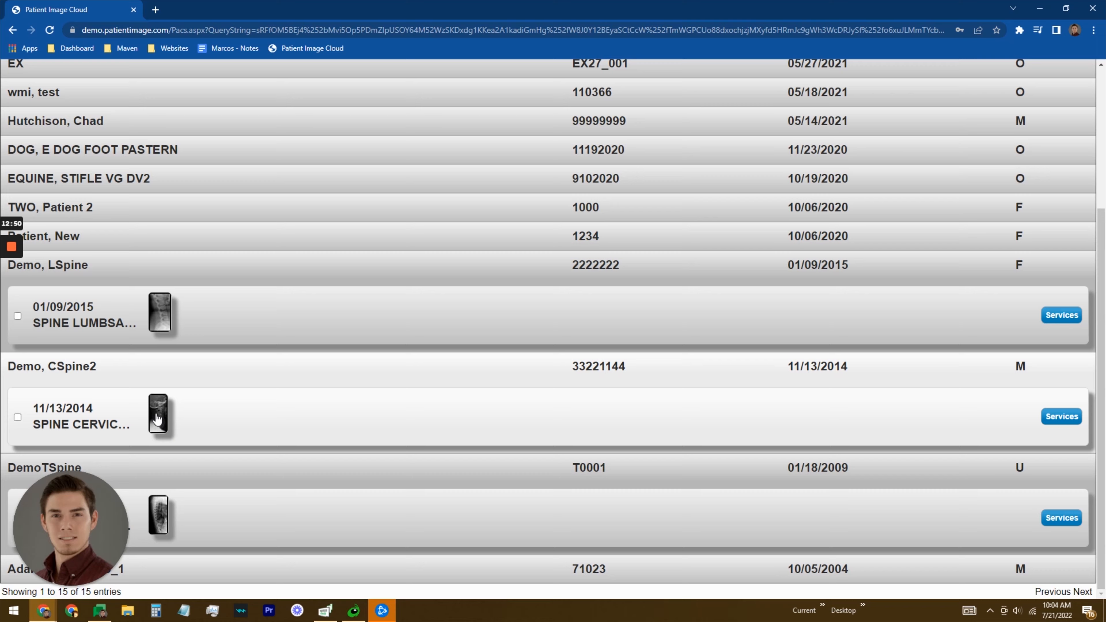
{"action": "left_click", "coordinate": [158, 419]}
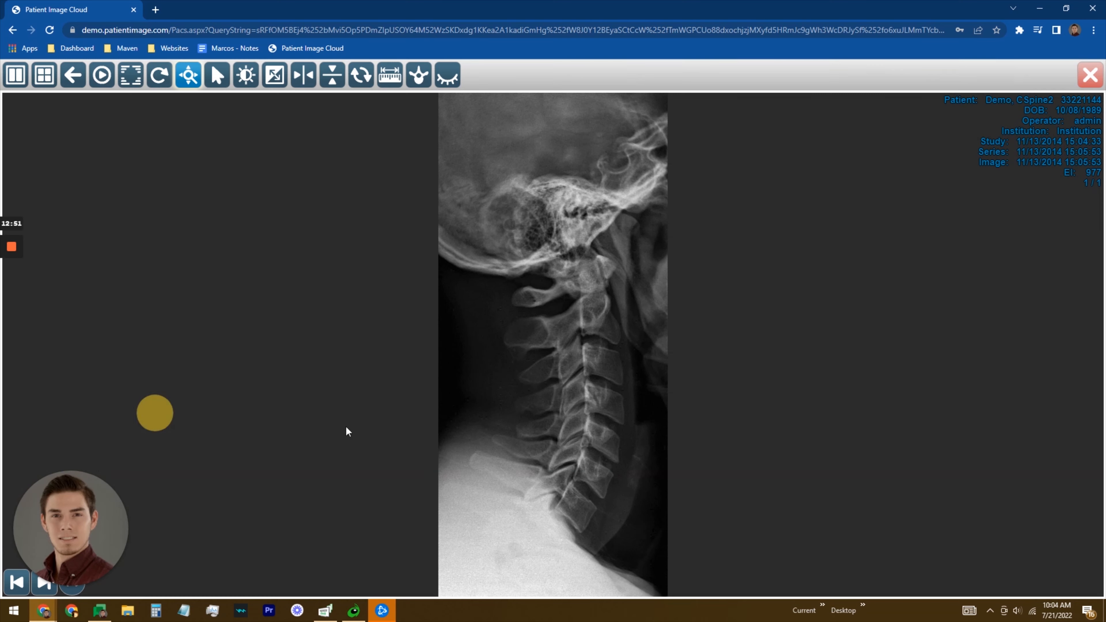
{"action": "left_click", "coordinate": [419, 75]}
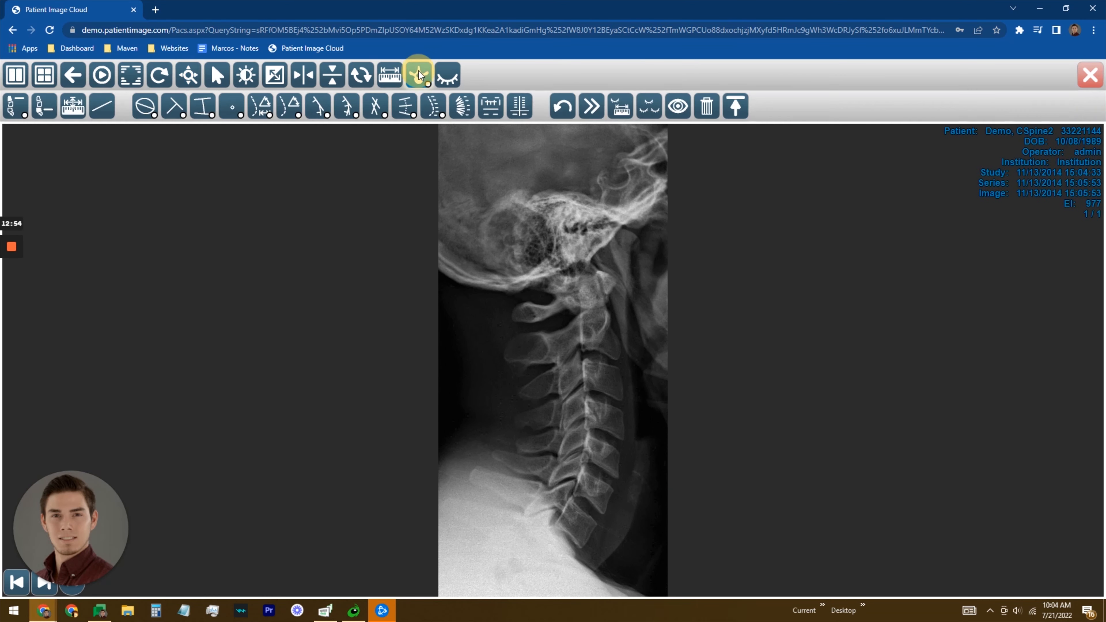
{"action": "left_click", "coordinate": [18, 110]}
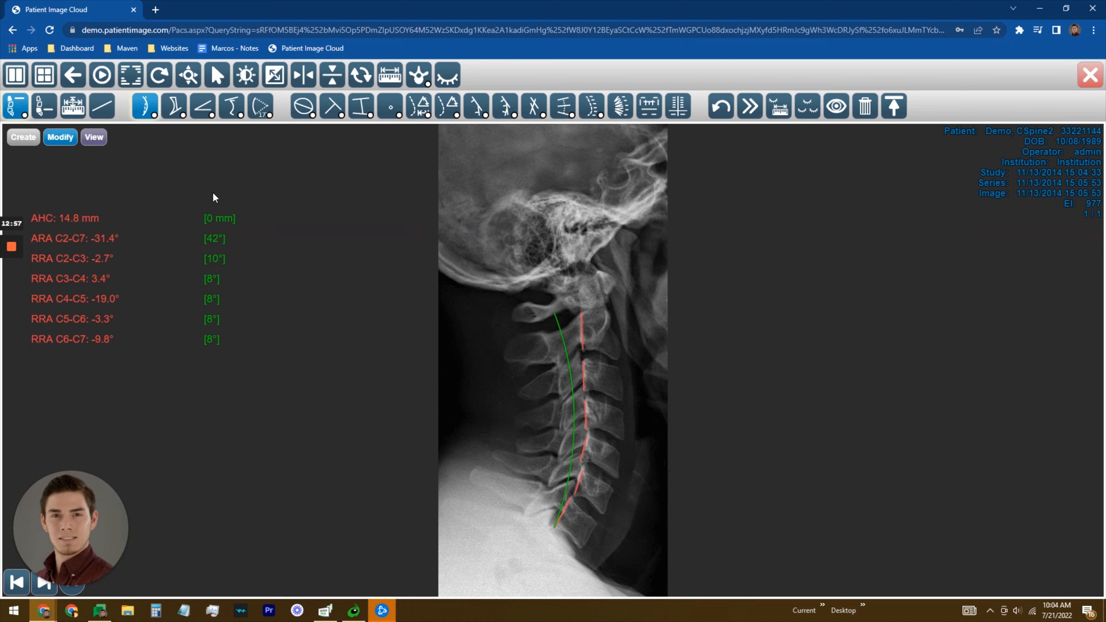
Step: Delete the existing Cervical Curve and create a new one from C7's posterior lower corner up to the C1 level
{"action": "left_click", "coordinate": [303, 109]}
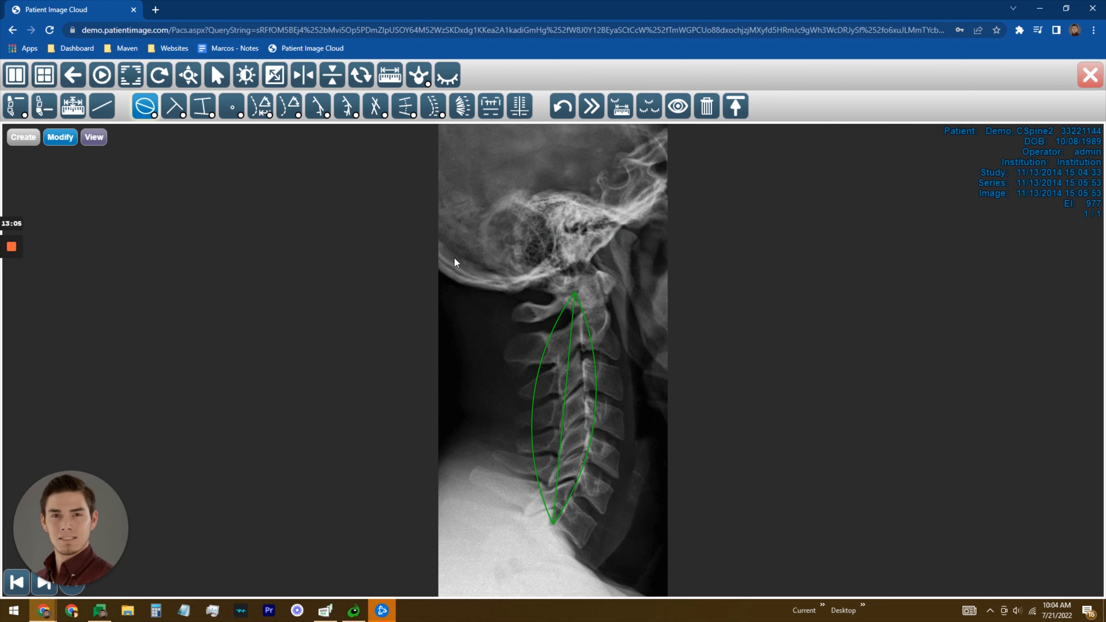
{"action": "left_click", "coordinate": [61, 139]}
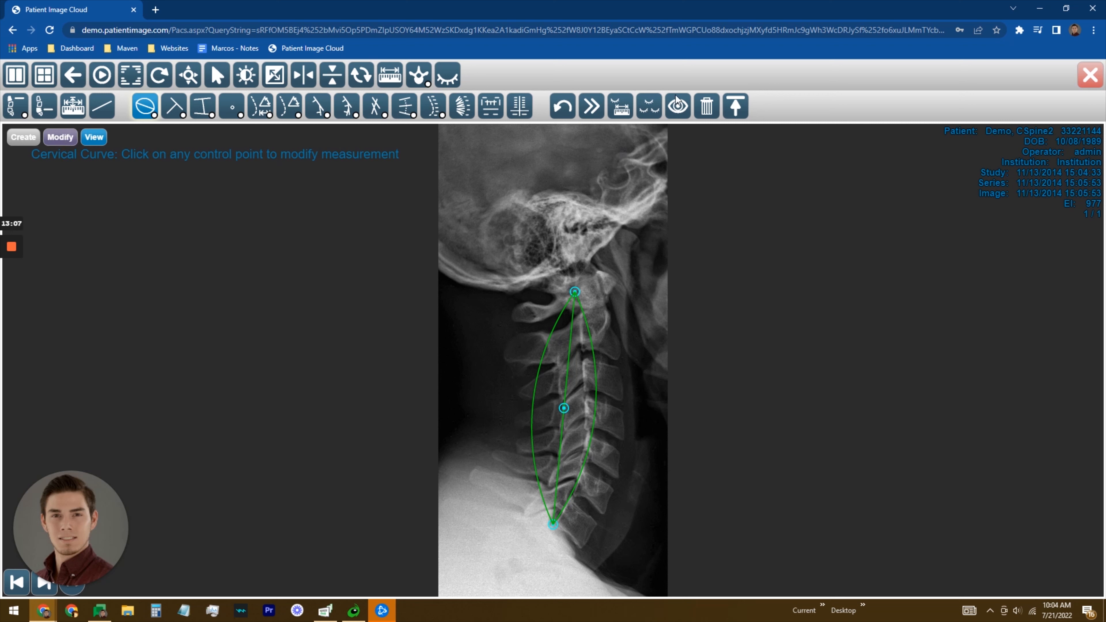
{"action": "left_click", "coordinate": [707, 106]}
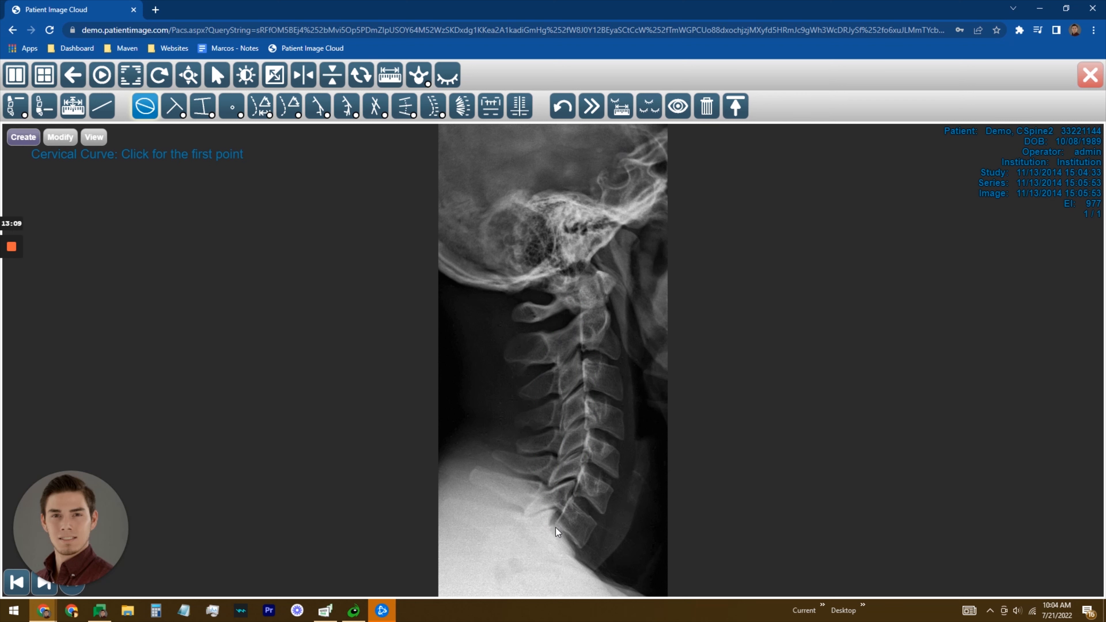
{"action": "left_click", "coordinate": [556, 525]}
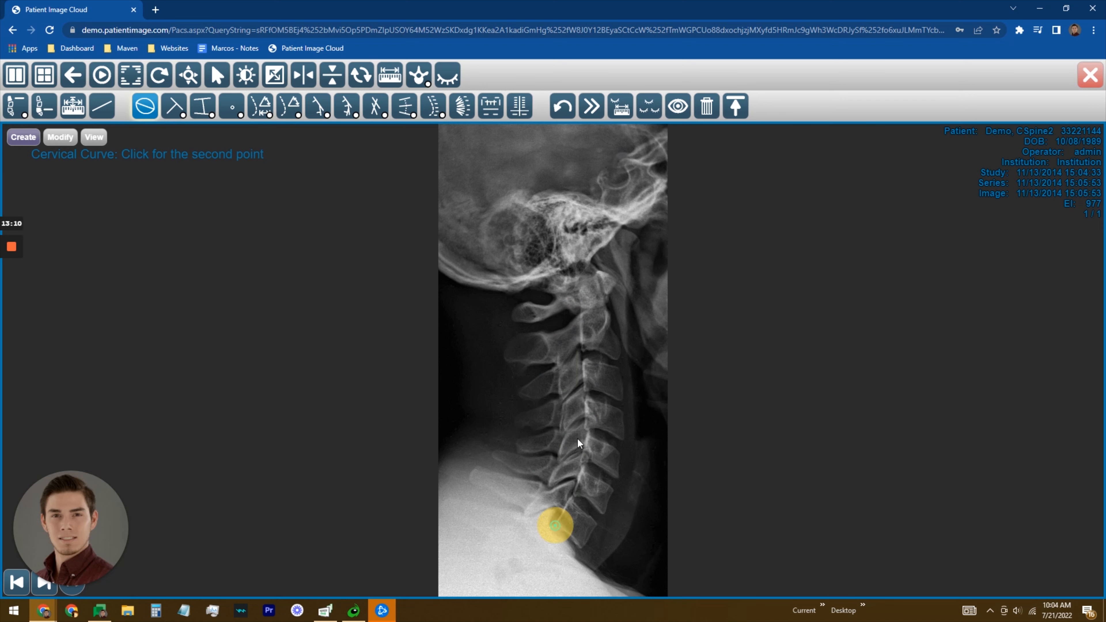
{"action": "left_click", "coordinate": [578, 293]}
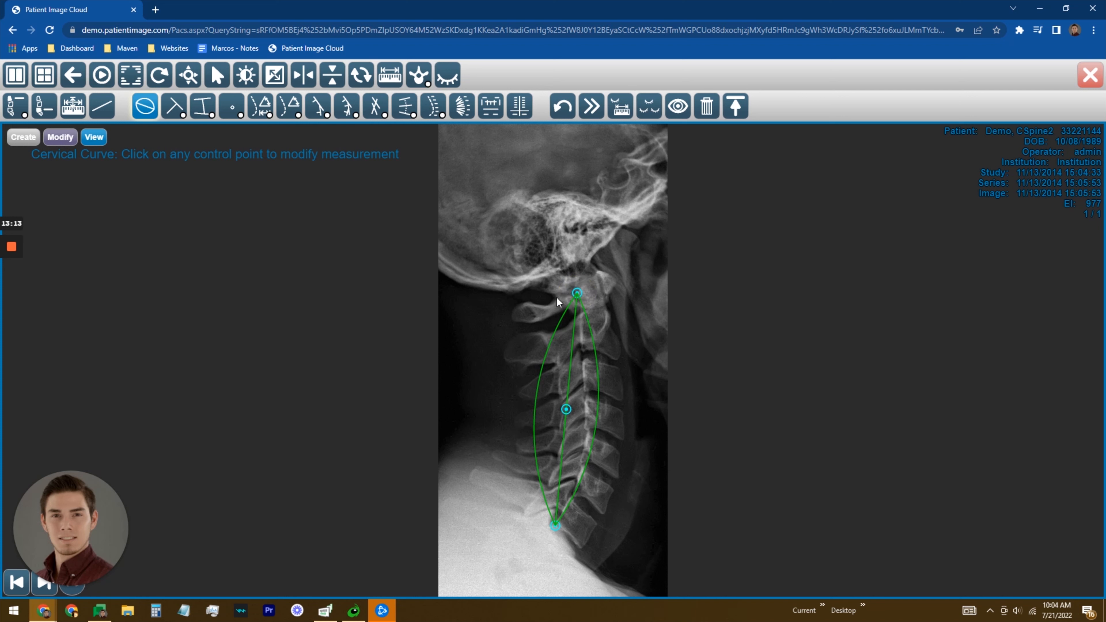
Step: Fine-tune the Cervical Curve by adjusting its upper and lower endpoints and shifting the whole curve slightly by its middle control point
{"action": "mouse_move", "coordinate": [578, 296]}
{"action": "left_mouse_down"}
{"action": "mouse_move", "coordinate": [589, 294]}
{"action": "mouse_move", "coordinate": [578, 294]}
{"action": "left_mouse_up"}
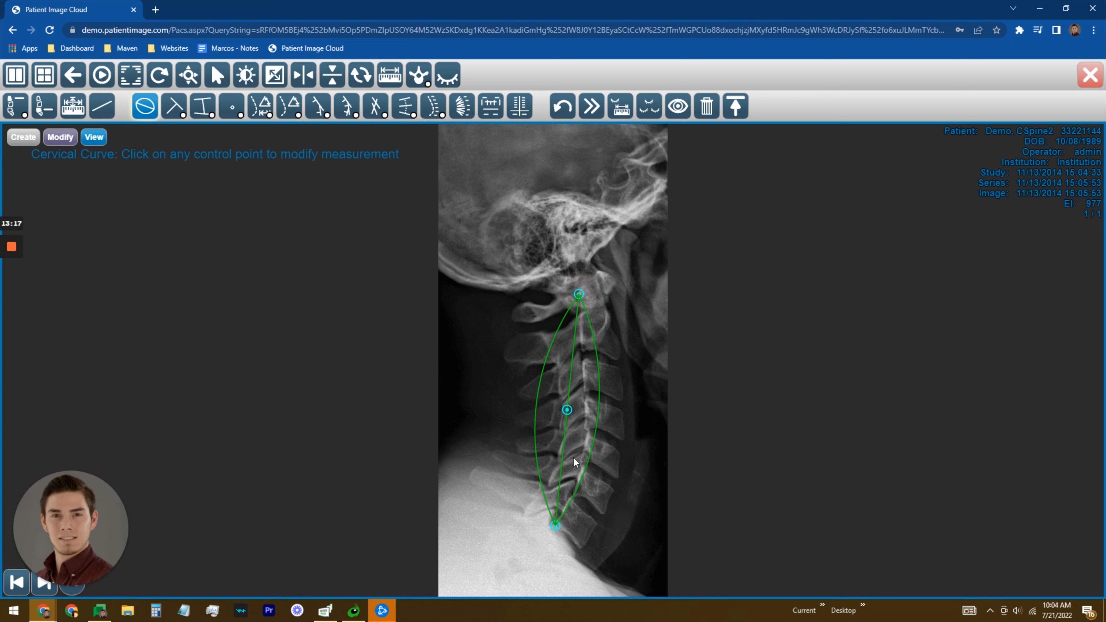
{"action": "left_click", "coordinate": [578, 295]}
{"action": "left_click_drag", "start_coordinate": [553, 525], "coordinate": [555, 526]}
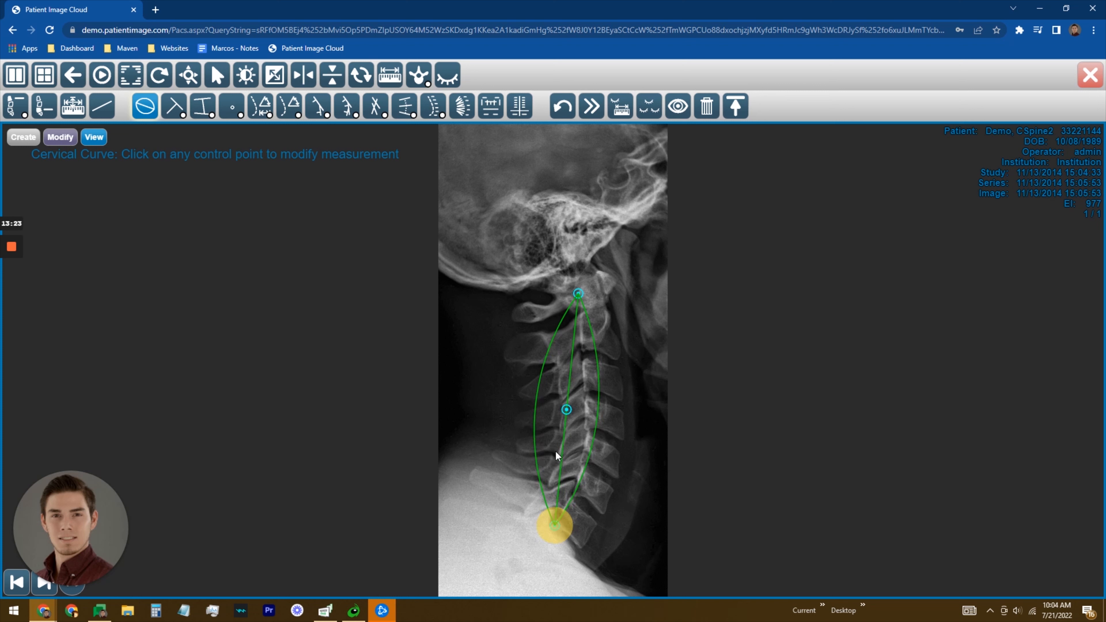
{"action": "mouse_move", "coordinate": [570, 409]}
{"action": "left_mouse_down"}
{"action": "mouse_move", "coordinate": [614, 411]}
{"action": "mouse_move", "coordinate": [568, 408]}
{"action": "left_mouse_up"}
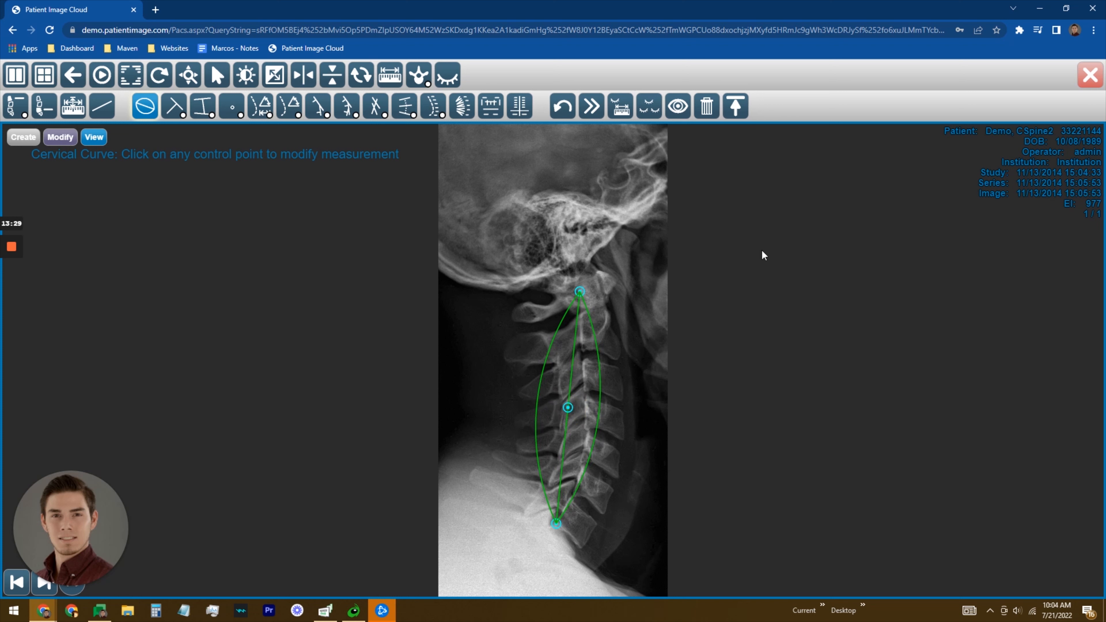
Step: Make the existing Antero & Retrolisthesis measurements editable and delete all six of them from the cervical spine
{"action": "left_click", "coordinate": [174, 108]}
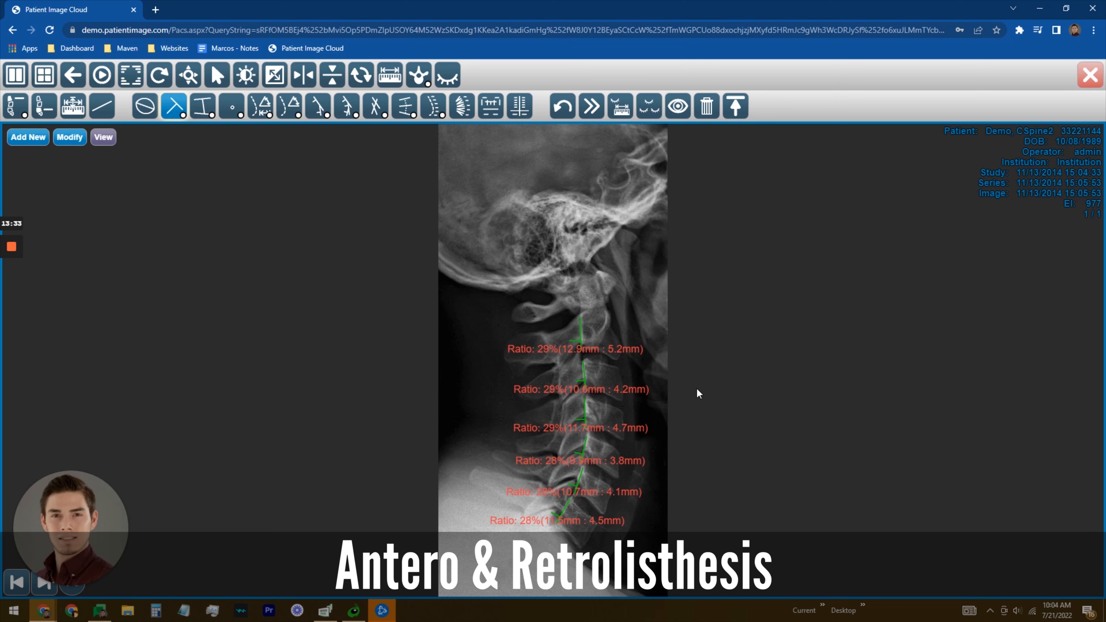
{"action": "left_click", "coordinate": [70, 136]}
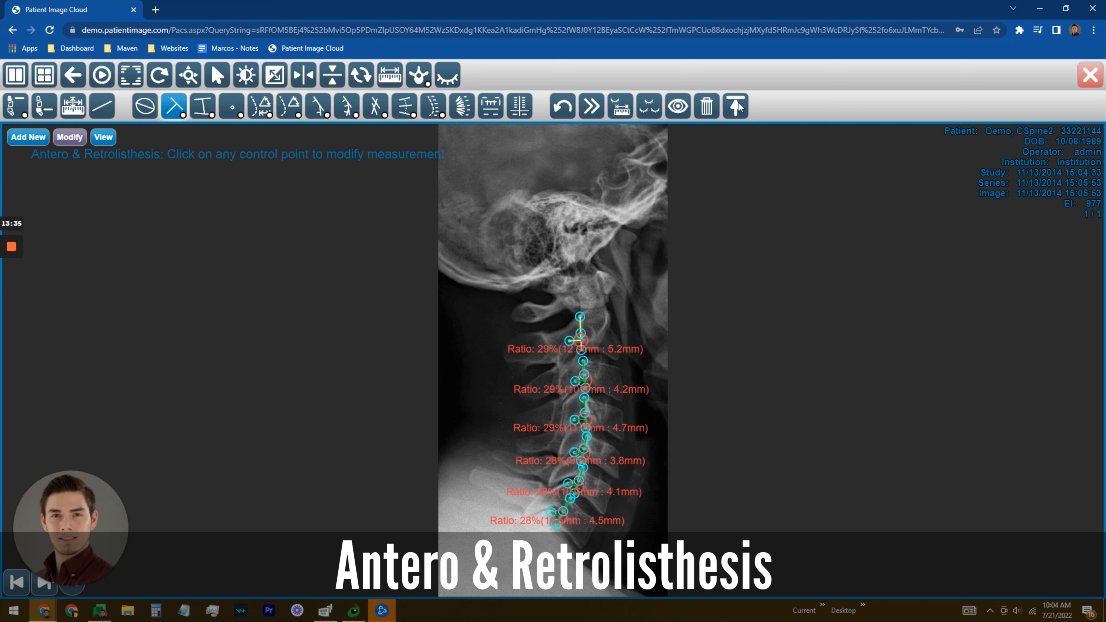
{"action": "left_click", "coordinate": [714, 104]}
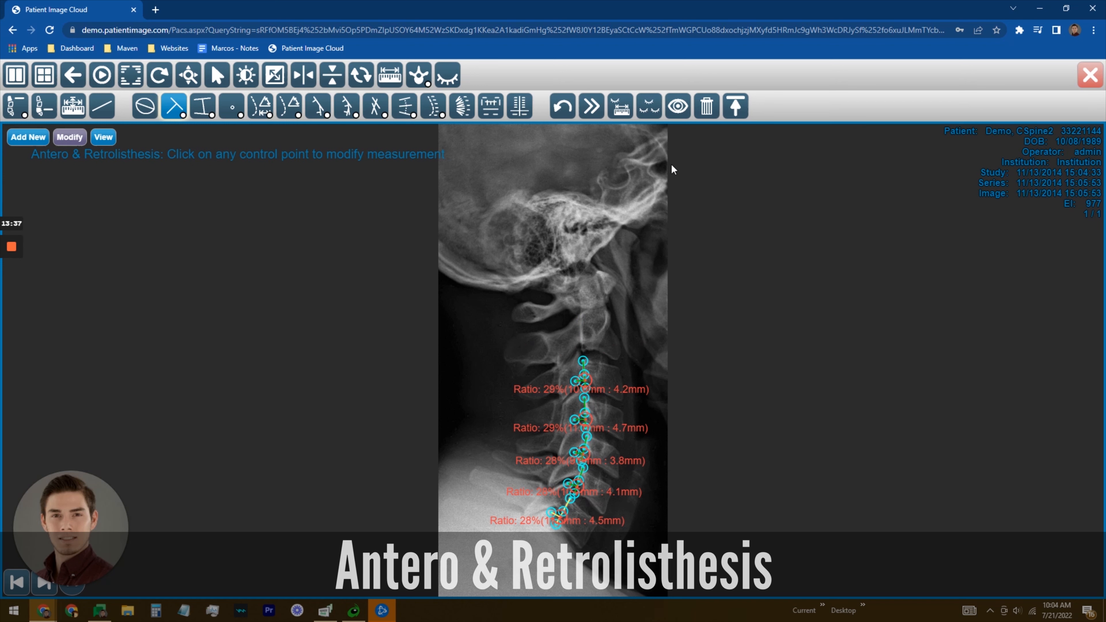
{"action": "left_click", "coordinate": [707, 109]}
{"action": "left_click", "coordinate": [707, 107]}
{"action": "left_click", "coordinate": [707, 107]}
{"action": "left_click", "coordinate": [707, 107]}
{"action": "left_click", "coordinate": [707, 107]}
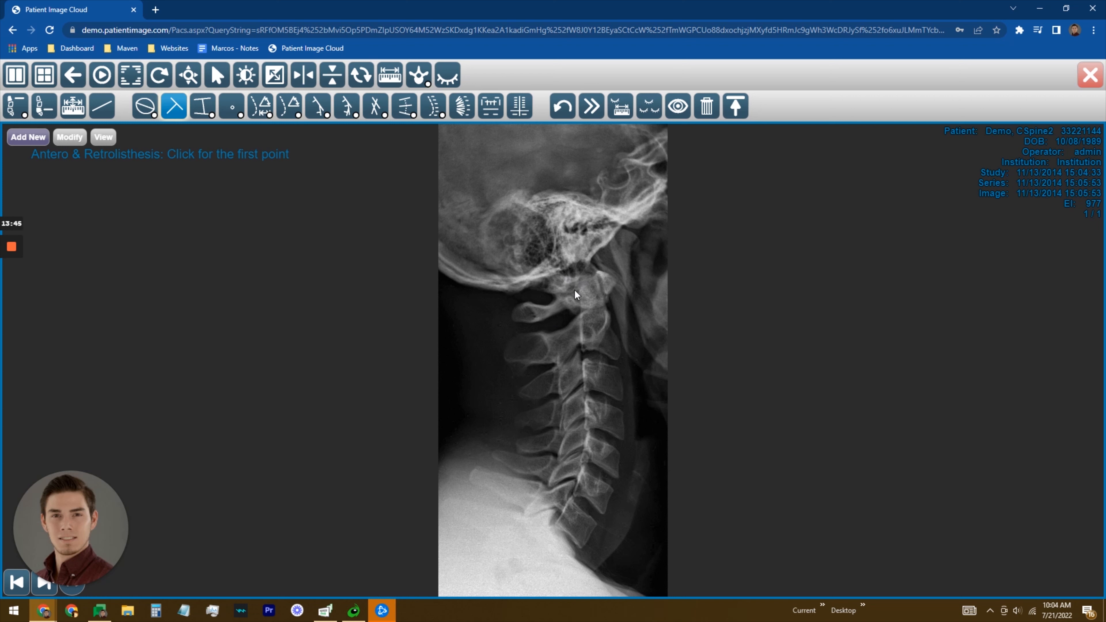
Step: Create six Antero & Retrolisthesis measurements along the posterior body edges of C2 through C7, from upper to lower corner of each vertebra
{"action": "left_click", "coordinate": [579, 315]}
{"action": "left_click", "coordinate": [582, 353]}
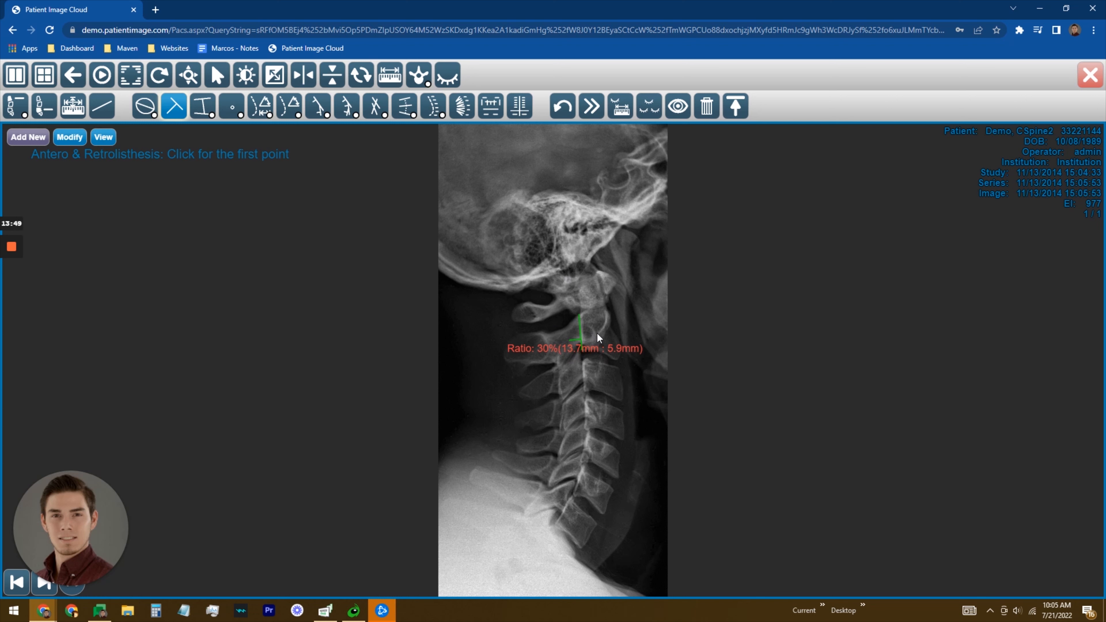
{"action": "left_click", "coordinate": [581, 361]}
{"action": "left_click", "coordinate": [584, 391]}
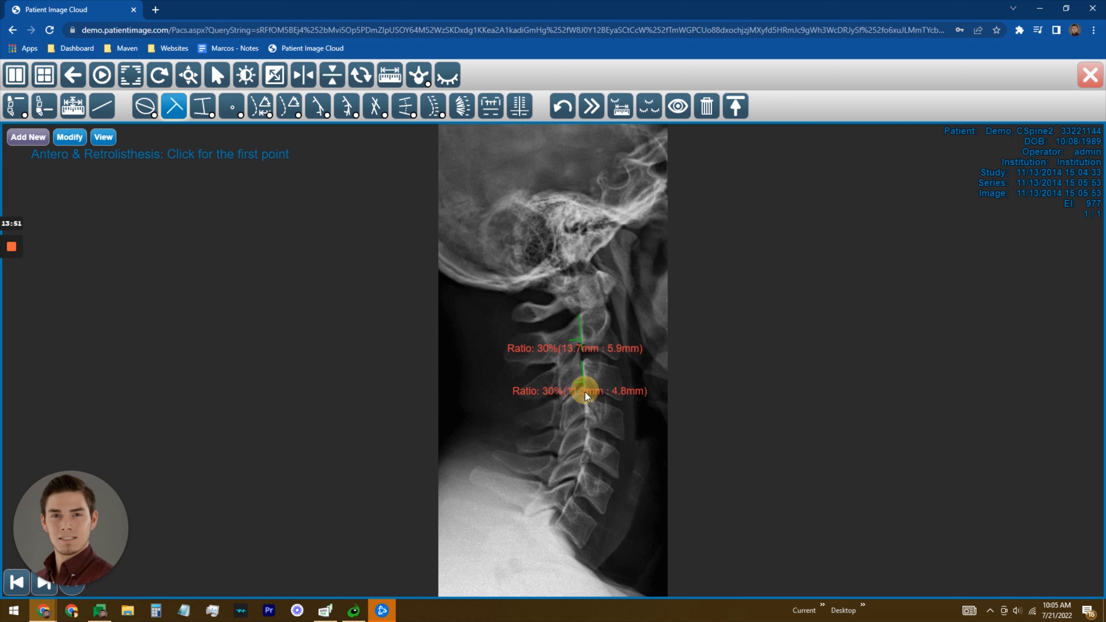
{"action": "left_click", "coordinate": [586, 400]}
{"action": "left_click", "coordinate": [586, 429]}
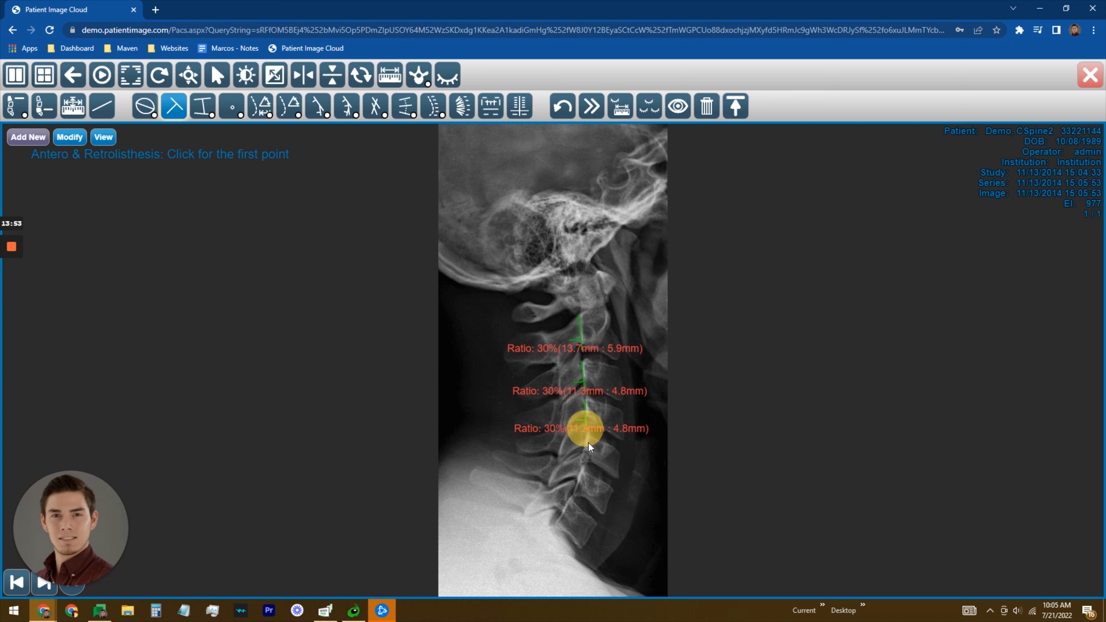
{"action": "left_click", "coordinate": [587, 435]}
{"action": "left_click", "coordinate": [583, 462]}
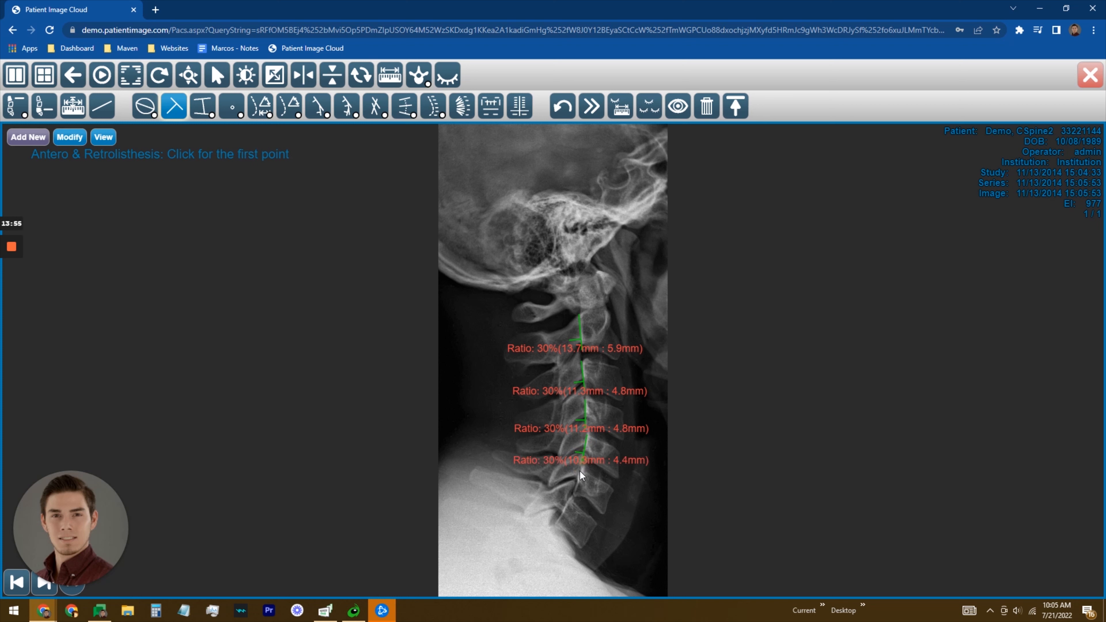
{"action": "left_click", "coordinate": [582, 467]}
{"action": "left_click", "coordinate": [572, 497]}
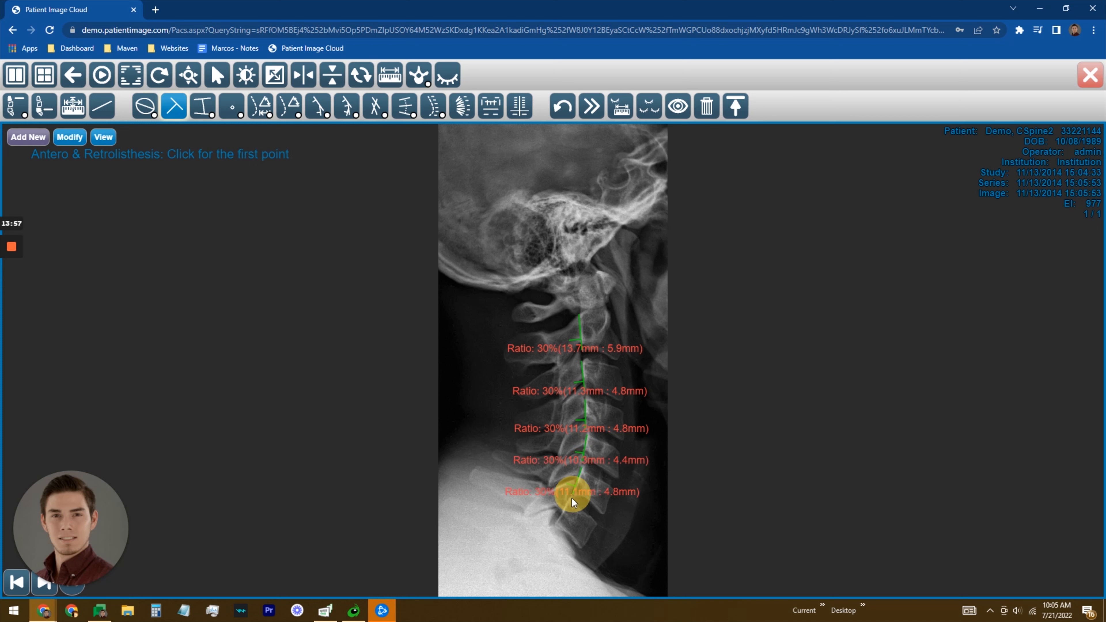
{"action": "left_click", "coordinate": [570, 495]}
{"action": "left_click", "coordinate": [555, 526]}
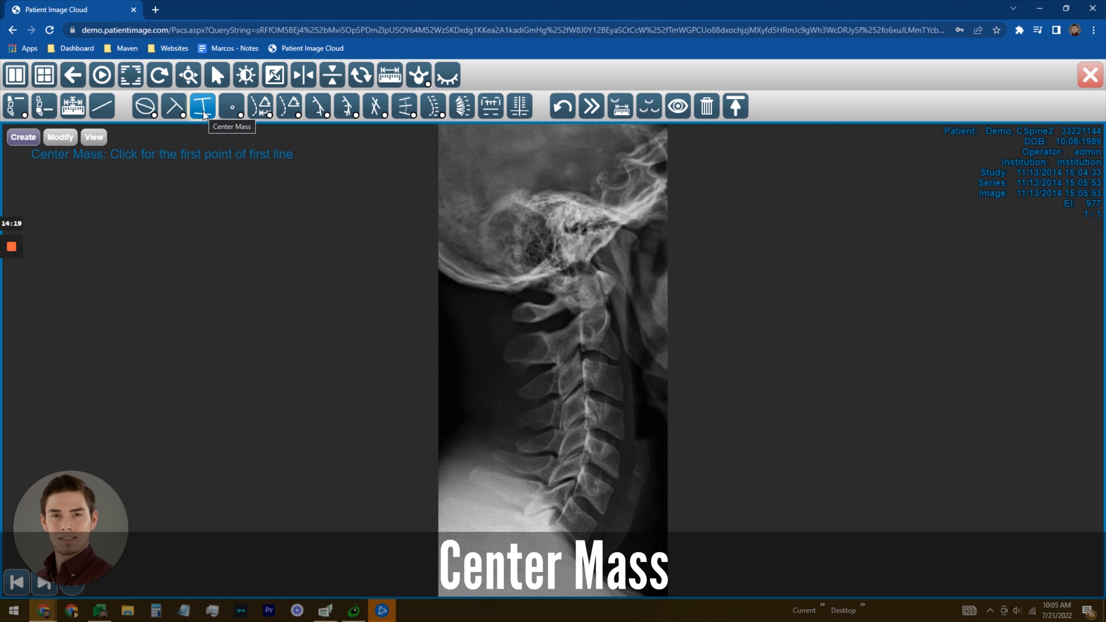
Step: Create a Center Mass measurement with one line across C1 and a second from the C7 spinous process to its lower front body corner
{"action": "left_click", "coordinate": [513, 317]}
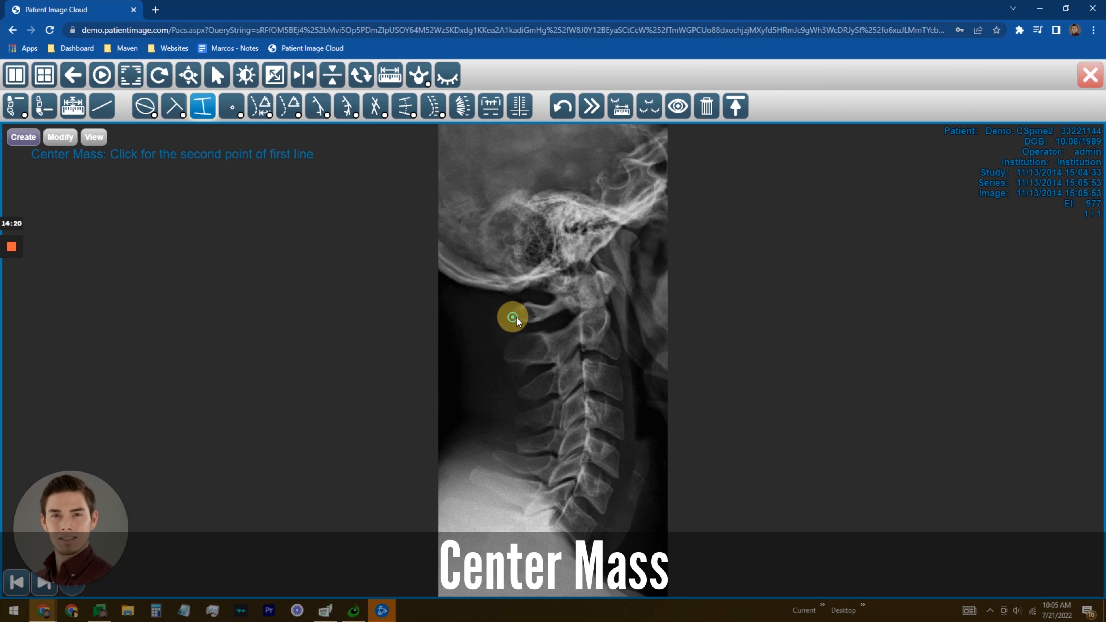
{"action": "left_click", "coordinate": [614, 281]}
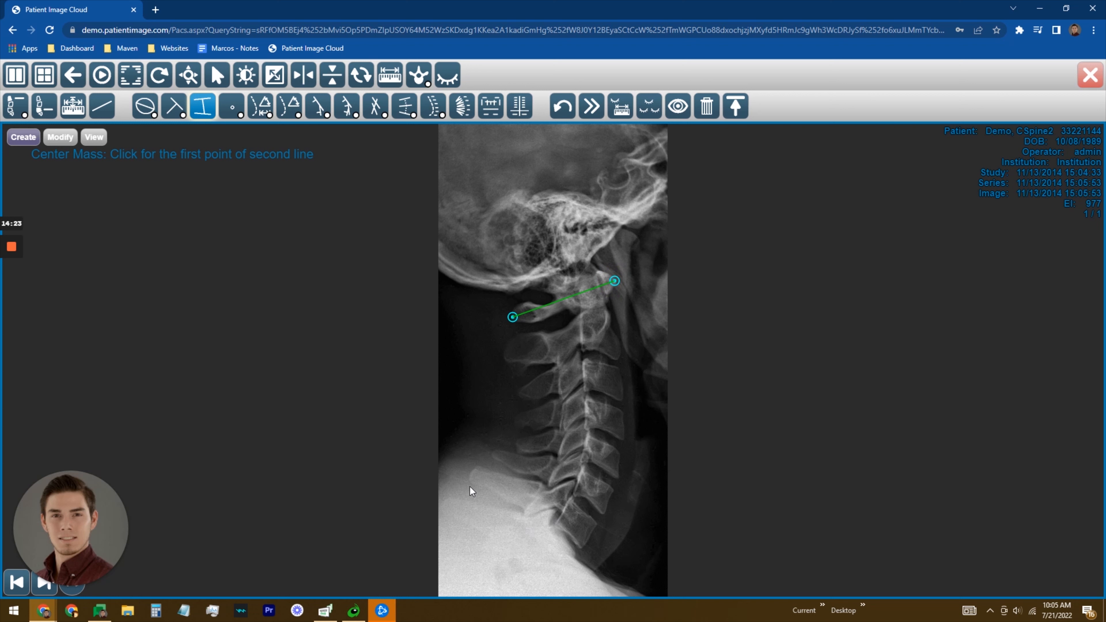
{"action": "left_click", "coordinate": [467, 479]}
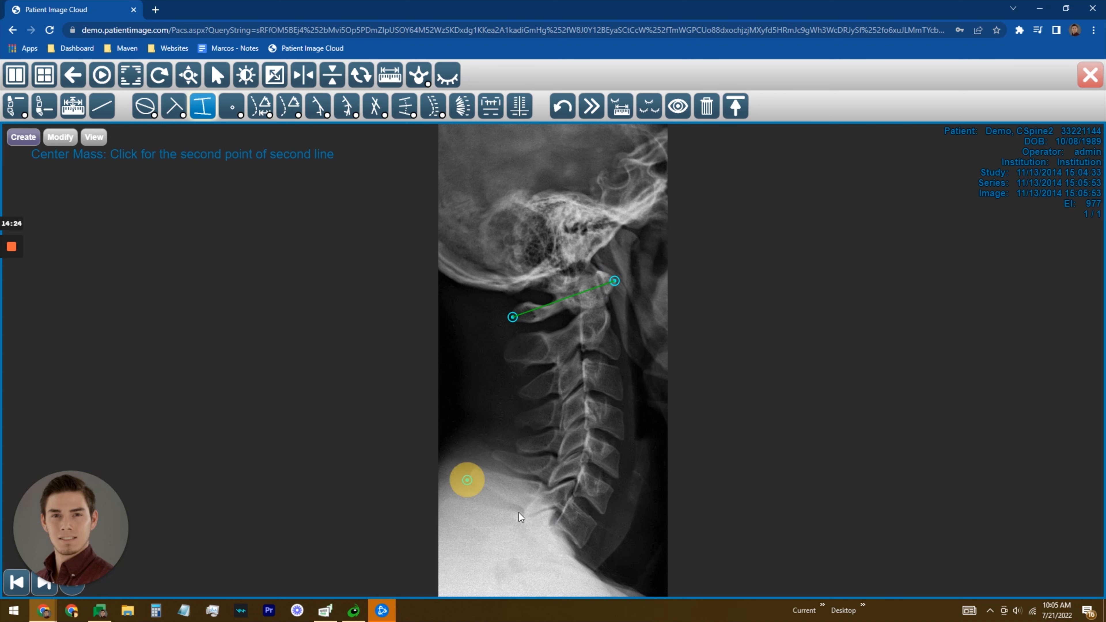
{"action": "left_click", "coordinate": [579, 547]}
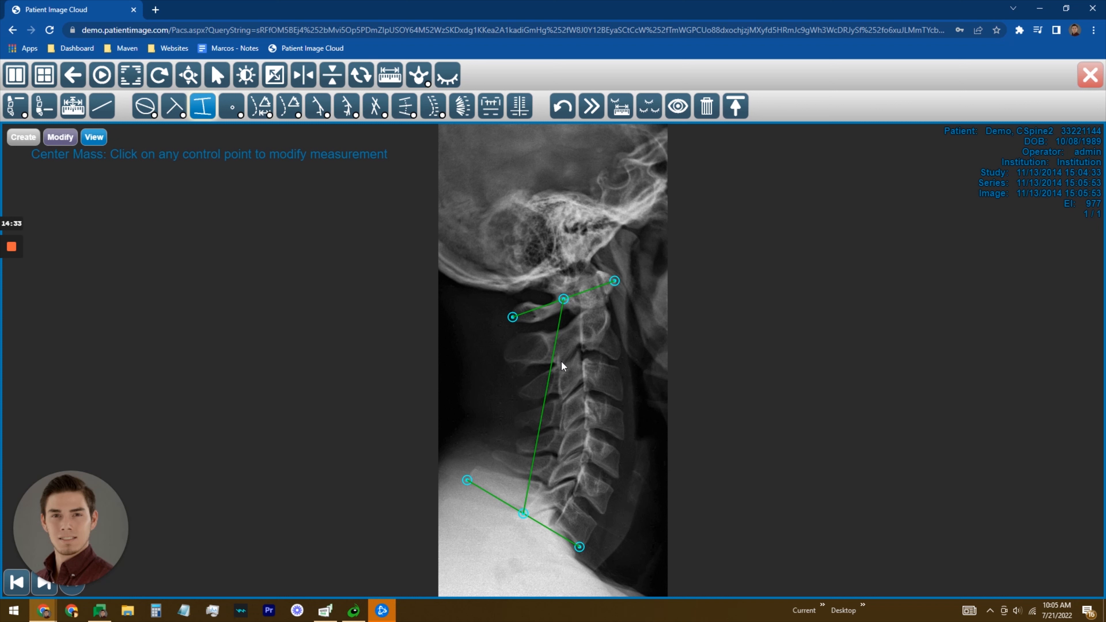
Step: Delete the existing Dot Mark measurements near the back of C2 and at C7's posterior lower corner
{"action": "left_click", "coordinate": [233, 107]}
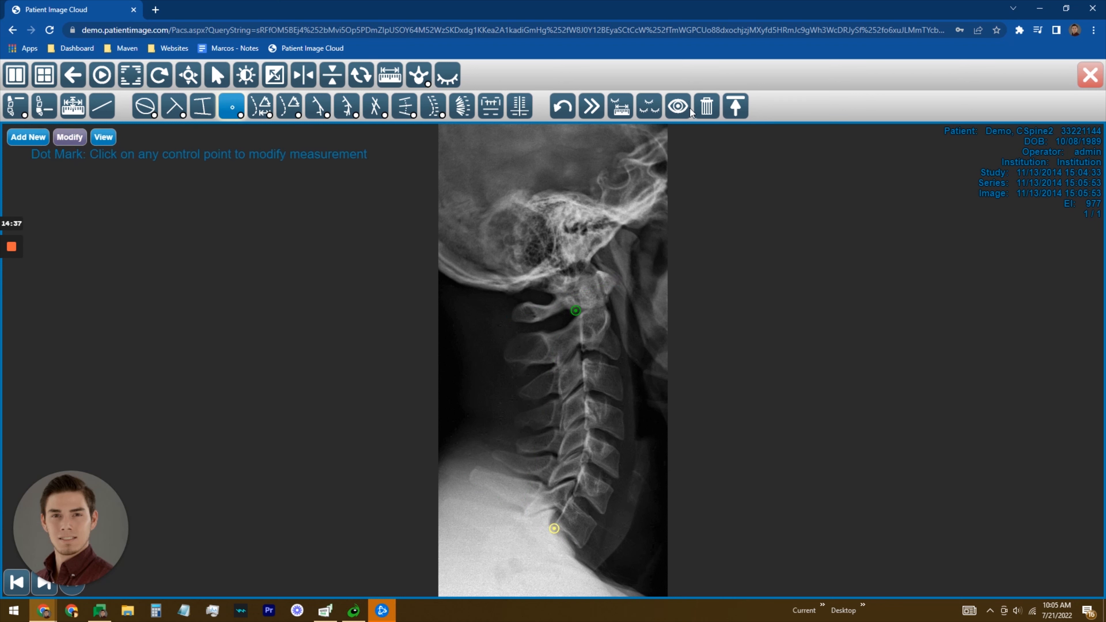
{"action": "left_click", "coordinate": [707, 106]}
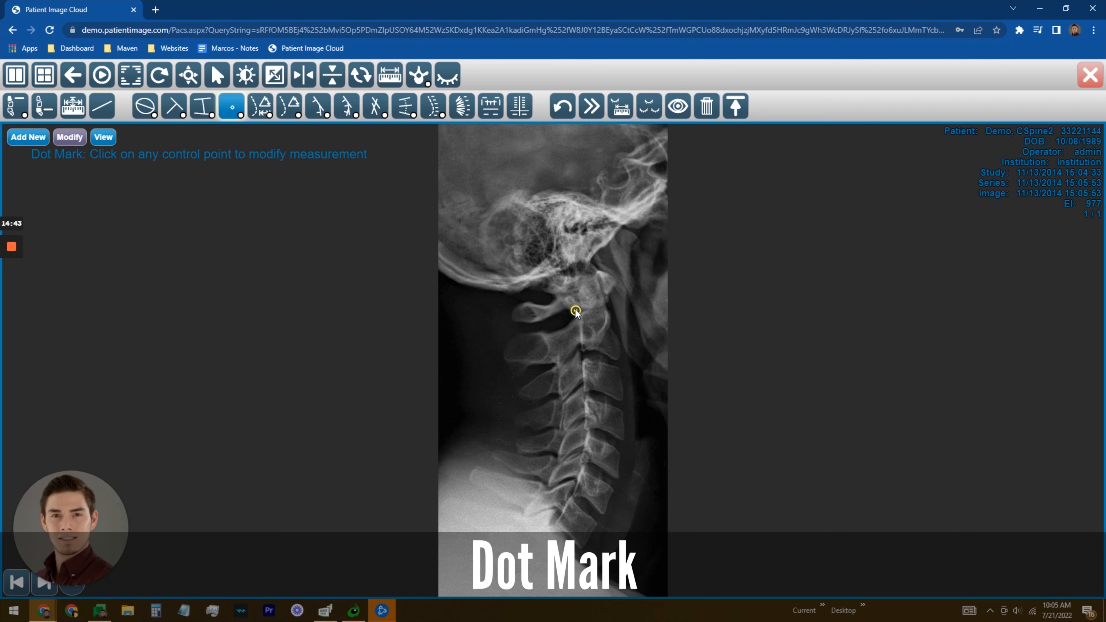
{"action": "left_click_drag", "start_coordinate": [582, 340], "coordinate": [575, 383]}
{"action": "left_click", "coordinate": [69, 137]}
{"action": "left_click", "coordinate": [708, 108]}
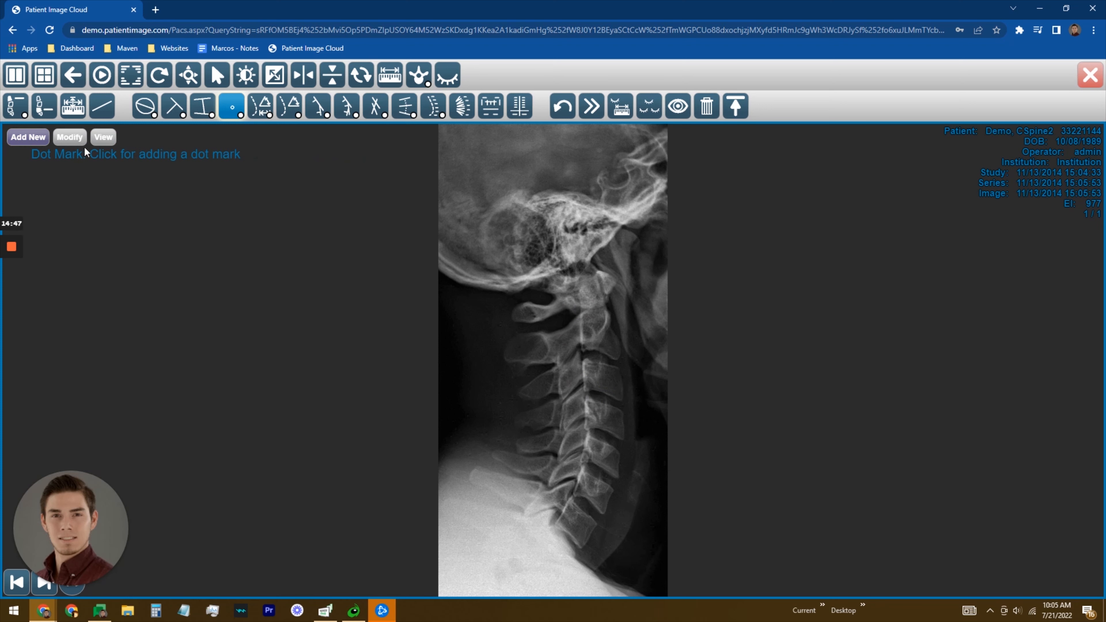
Step: Add four new dot marks down the posterior edge of the cervical spine, from C2's upper corner to C5's upper corner
{"action": "left_click", "coordinate": [36, 138]}
{"action": "left_click", "coordinate": [584, 315]}
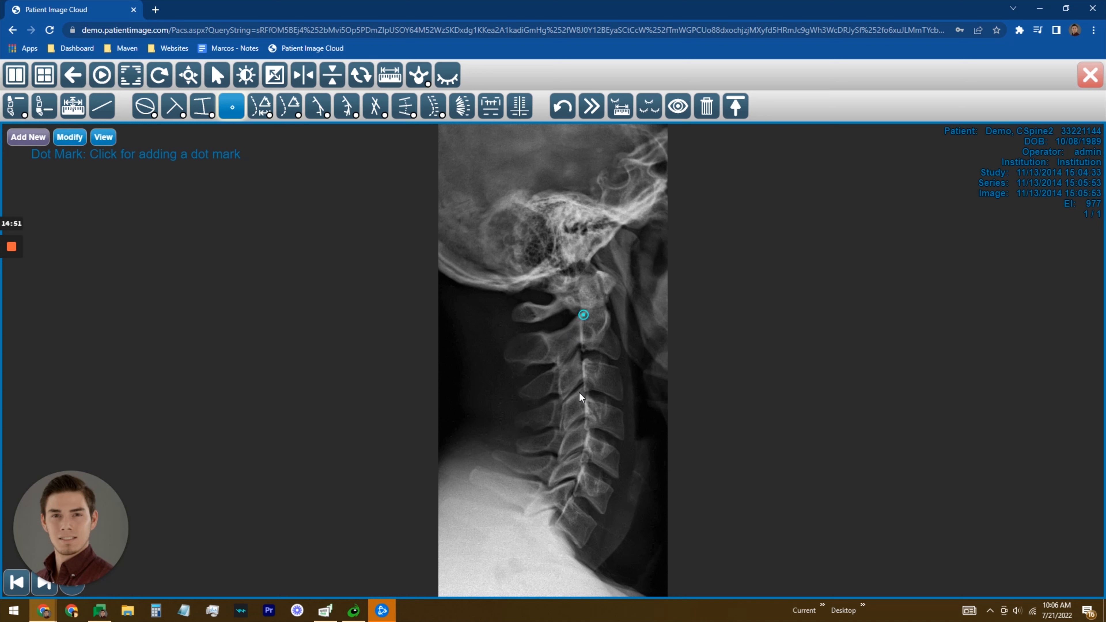
{"action": "left_click", "coordinate": [583, 364]}
{"action": "left_click", "coordinate": [587, 437]}
Step: Make the dot marks editable and delete the lower ones, keeping only the dot at C2
{"action": "left_click", "coordinate": [70, 139]}
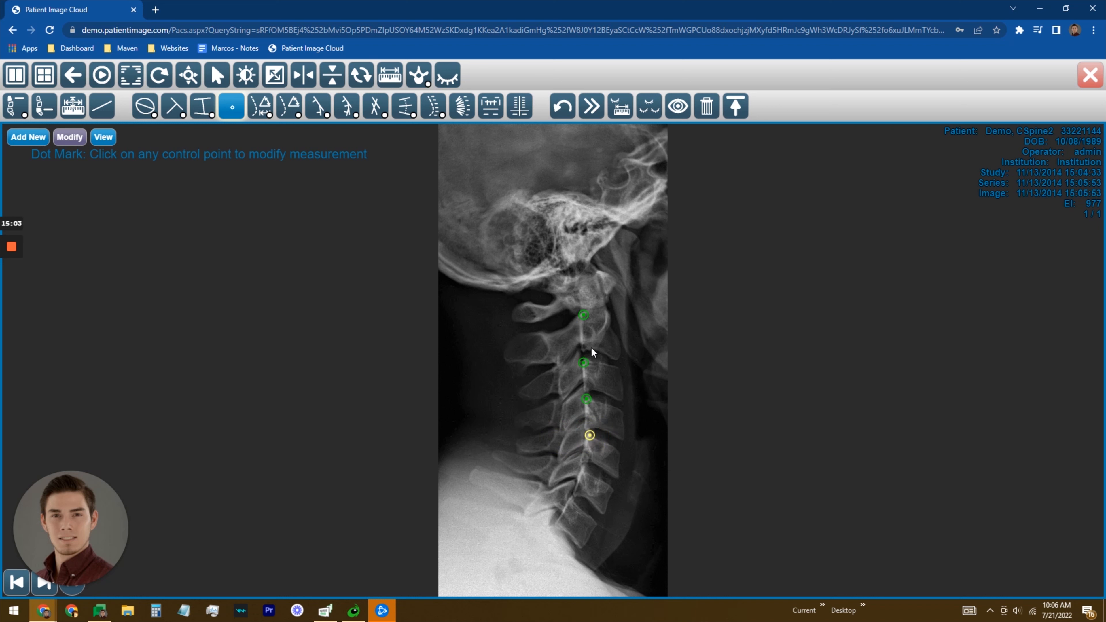
{"action": "left_click", "coordinate": [585, 362]}
{"action": "left_click", "coordinate": [708, 106]}
{"action": "left_click", "coordinate": [585, 399]}
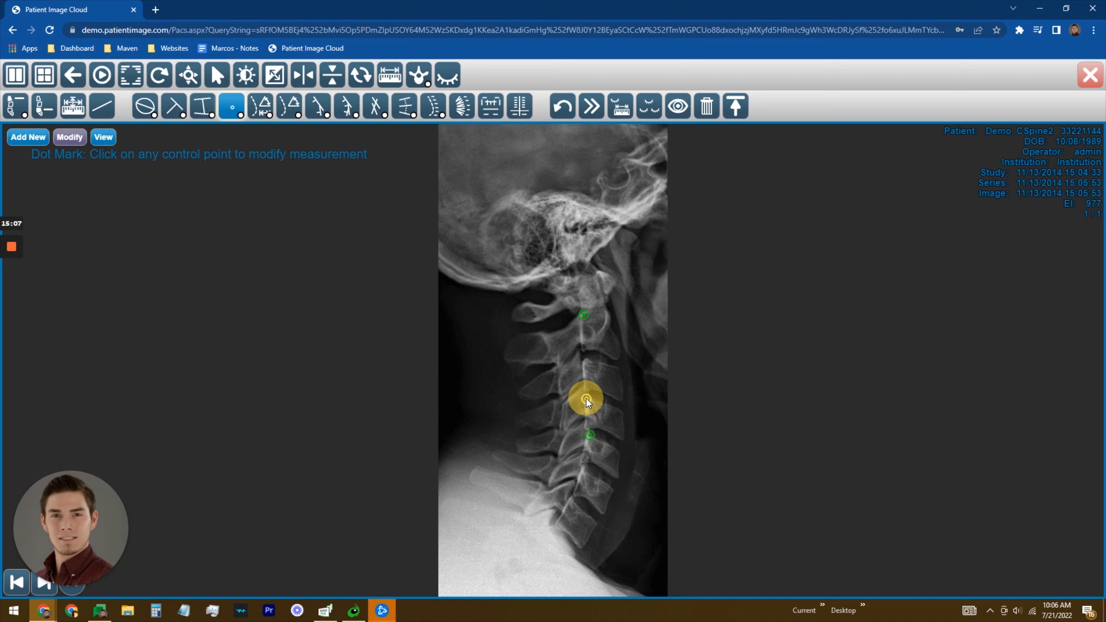
{"action": "left_click", "coordinate": [705, 107]}
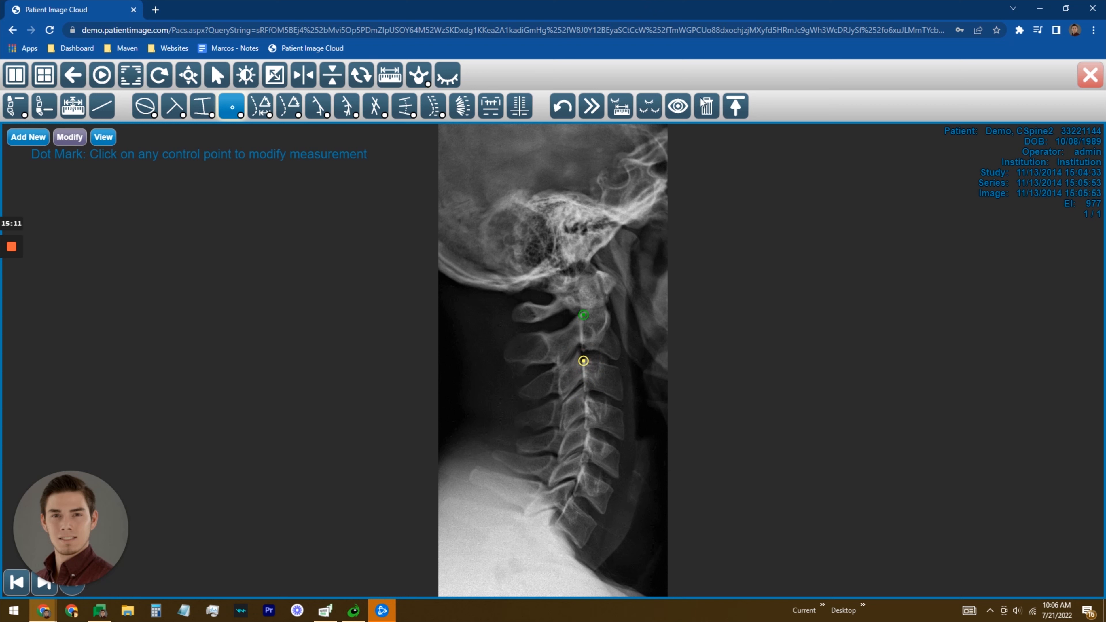
{"action": "left_click", "coordinate": [706, 106]}
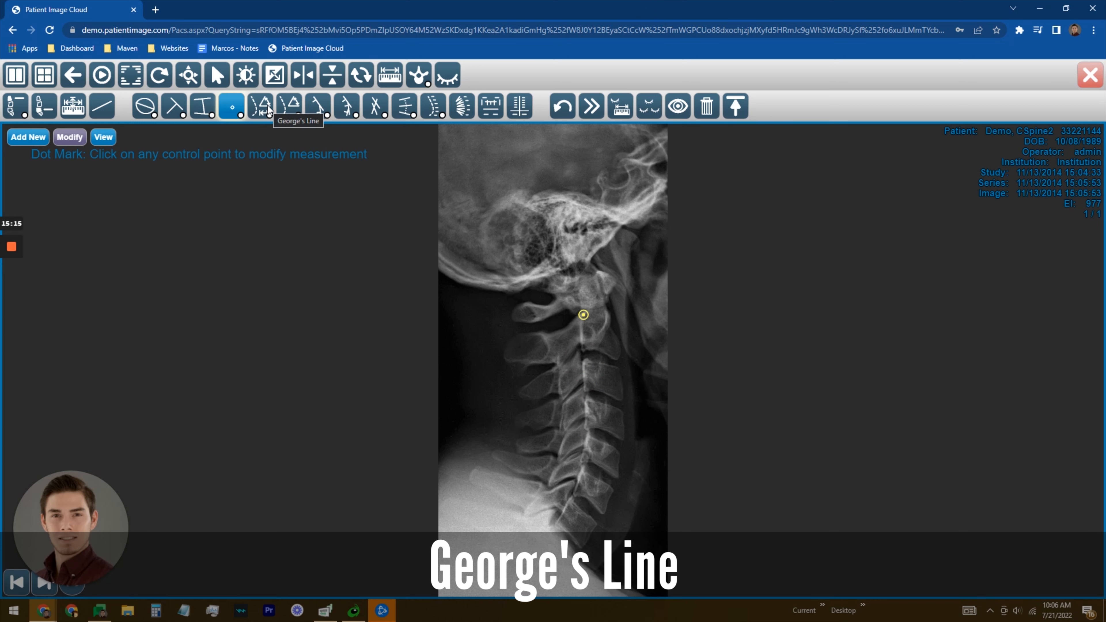
Step: Make the existing George's Line measurement editable and delete it from the cervical spine
{"action": "left_click", "coordinate": [268, 105]}
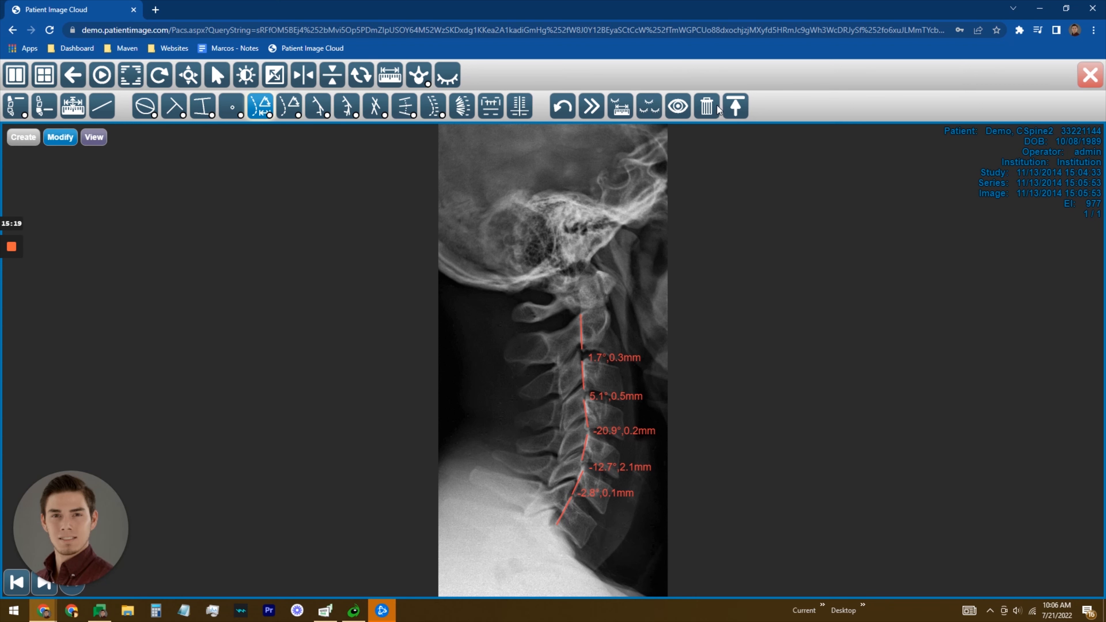
{"action": "left_click", "coordinate": [52, 137]}
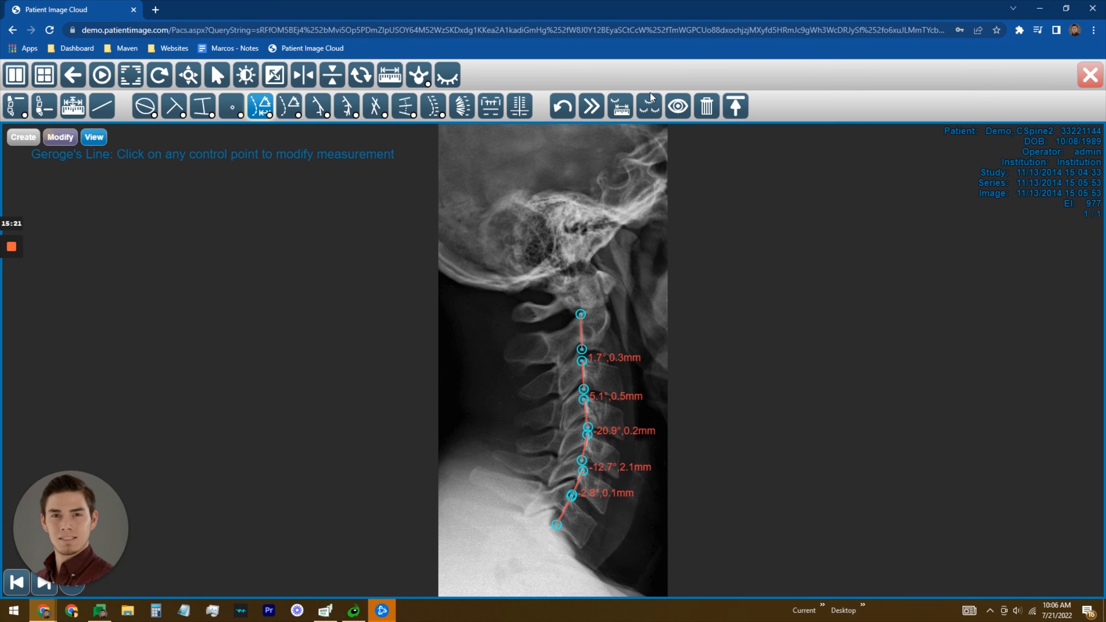
{"action": "left_click", "coordinate": [705, 104]}
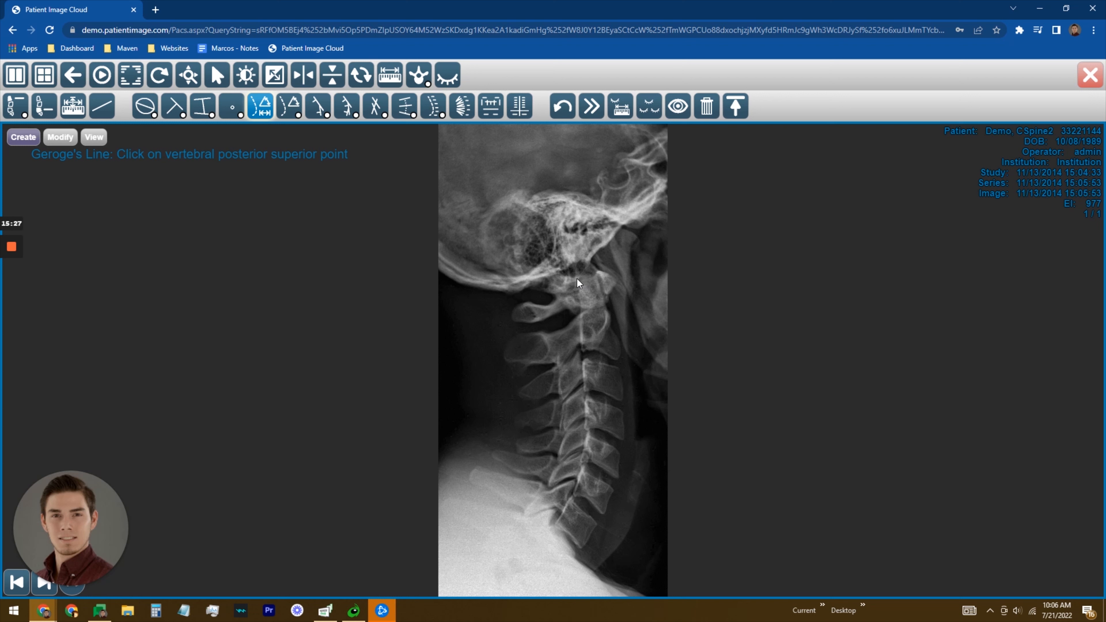
Step: Create a George's Line through the posterior upper and lower corners of C2 through C7, and display it in view mode
{"action": "left_click", "coordinate": [580, 314]}
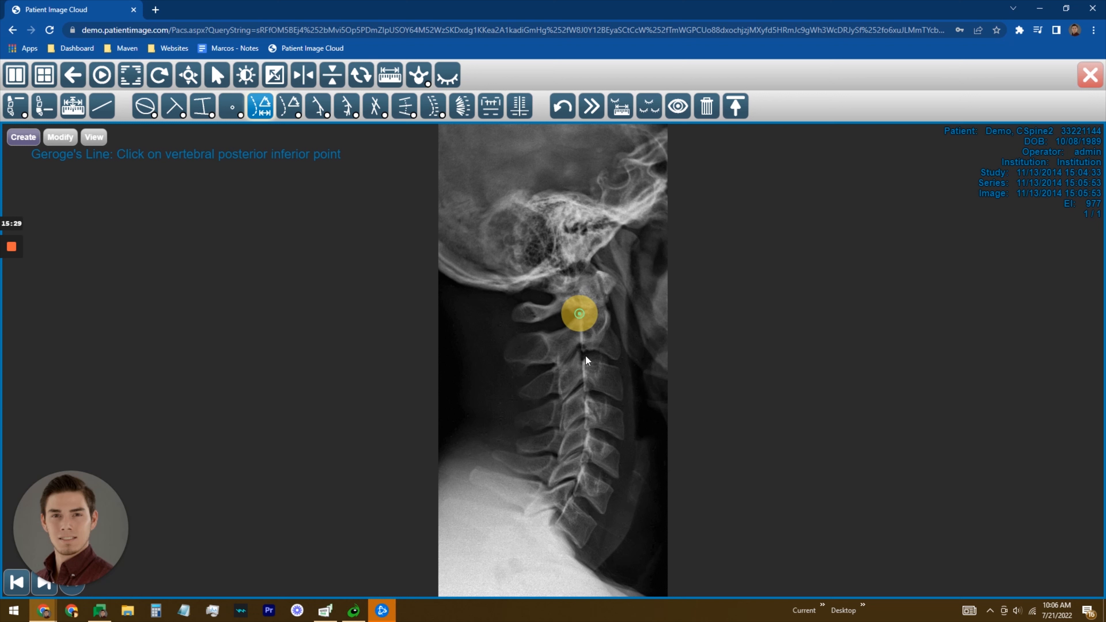
{"action": "left_click", "coordinate": [582, 348]}
{"action": "left_click", "coordinate": [582, 360]}
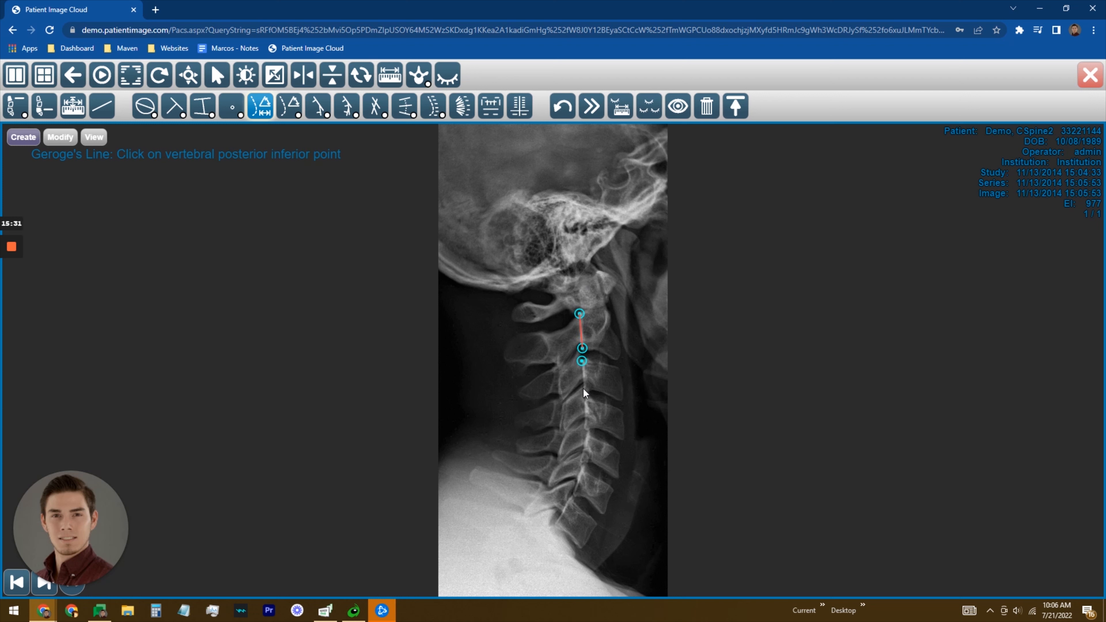
{"action": "left_click", "coordinate": [586, 390]}
{"action": "left_click", "coordinate": [583, 403]}
{"action": "left_click", "coordinate": [584, 430]}
{"action": "left_click", "coordinate": [586, 435]}
{"action": "left_click", "coordinate": [581, 461]}
{"action": "left_click", "coordinate": [578, 468]}
{"action": "left_click", "coordinate": [573, 493]}
{"action": "left_click", "coordinate": [570, 498]}
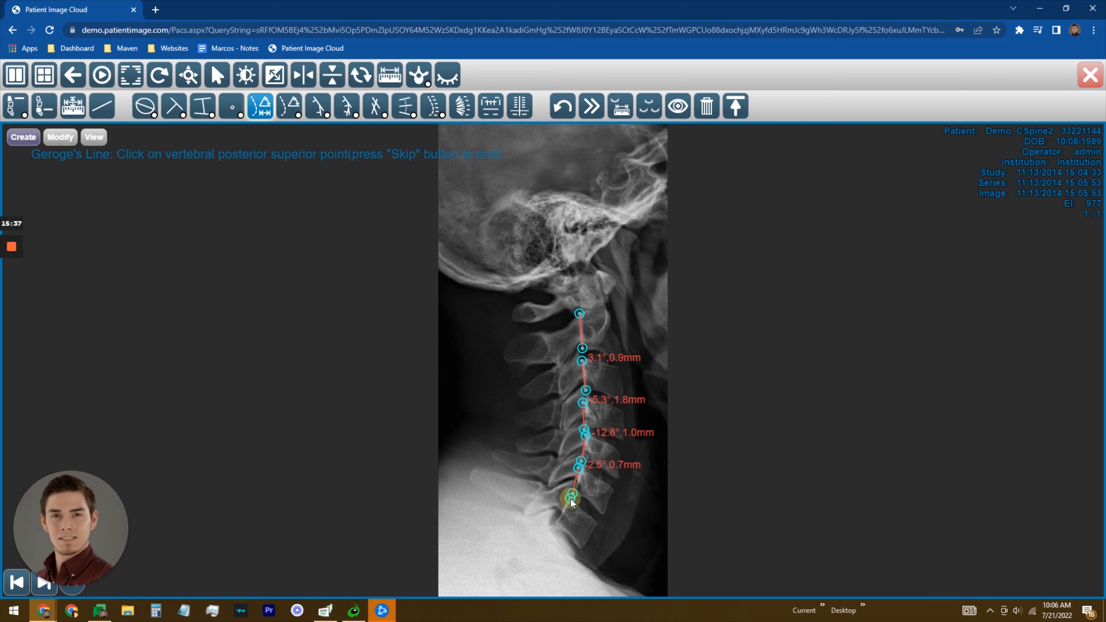
{"action": "left_click", "coordinate": [556, 525]}
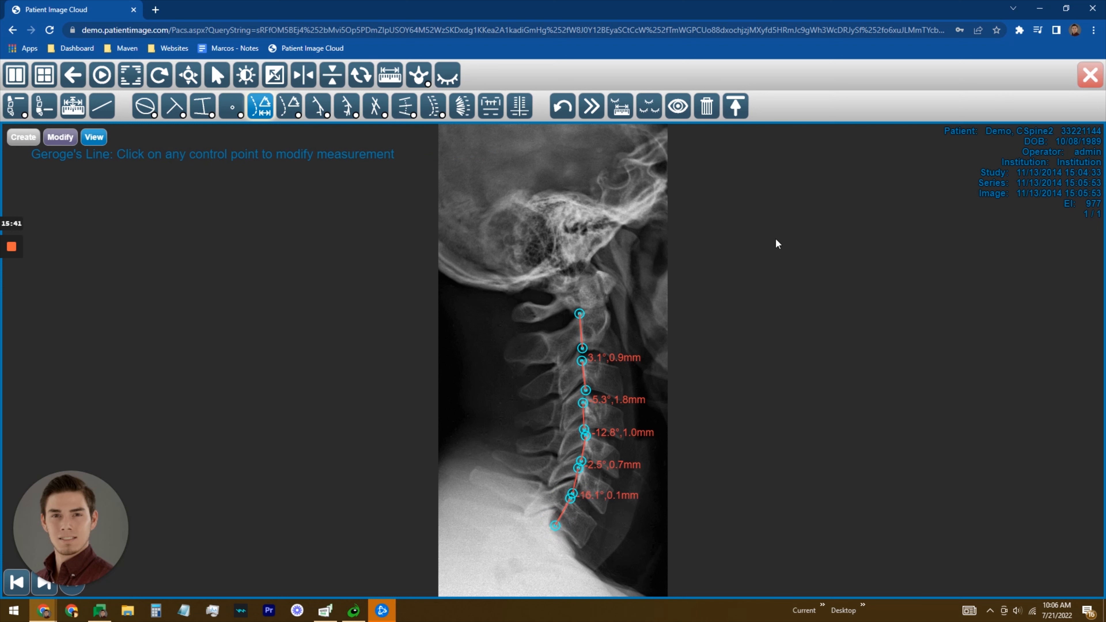
{"action": "left_click", "coordinate": [92, 138]}
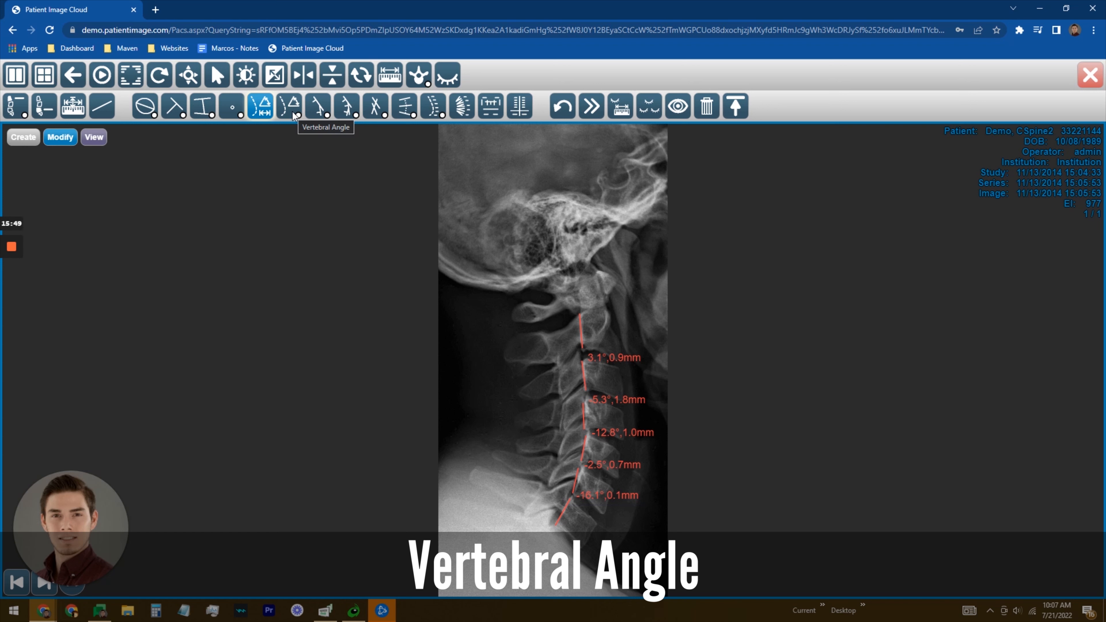
Step: Make the existing Vertebral Angle measurement editable and delete it from the cervical spine
{"action": "left_click", "coordinate": [292, 112]}
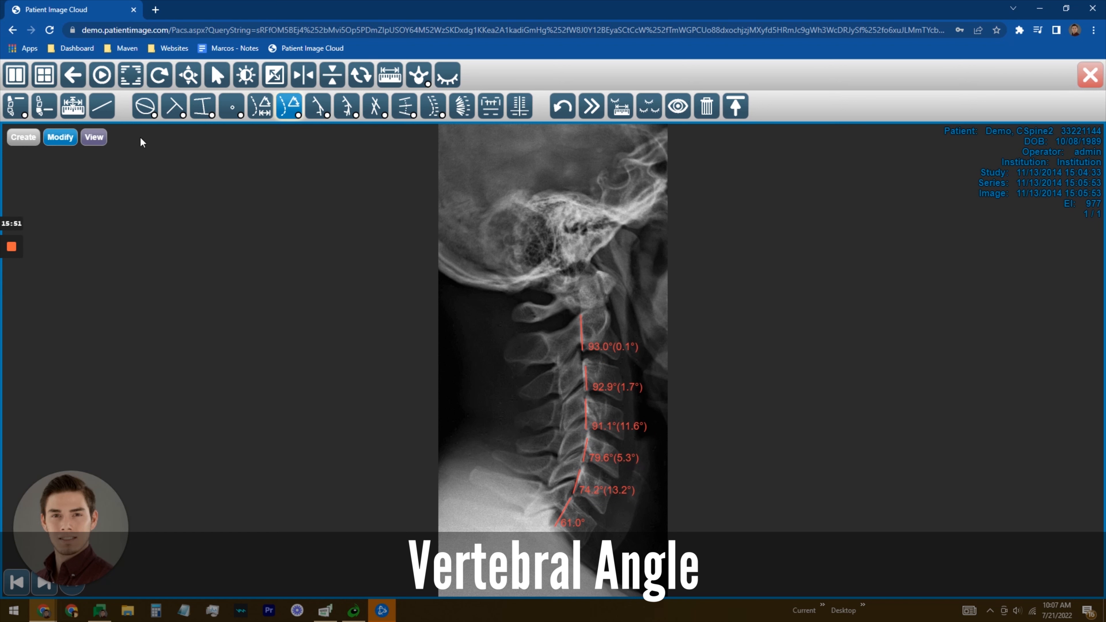
{"action": "left_click", "coordinate": [60, 136]}
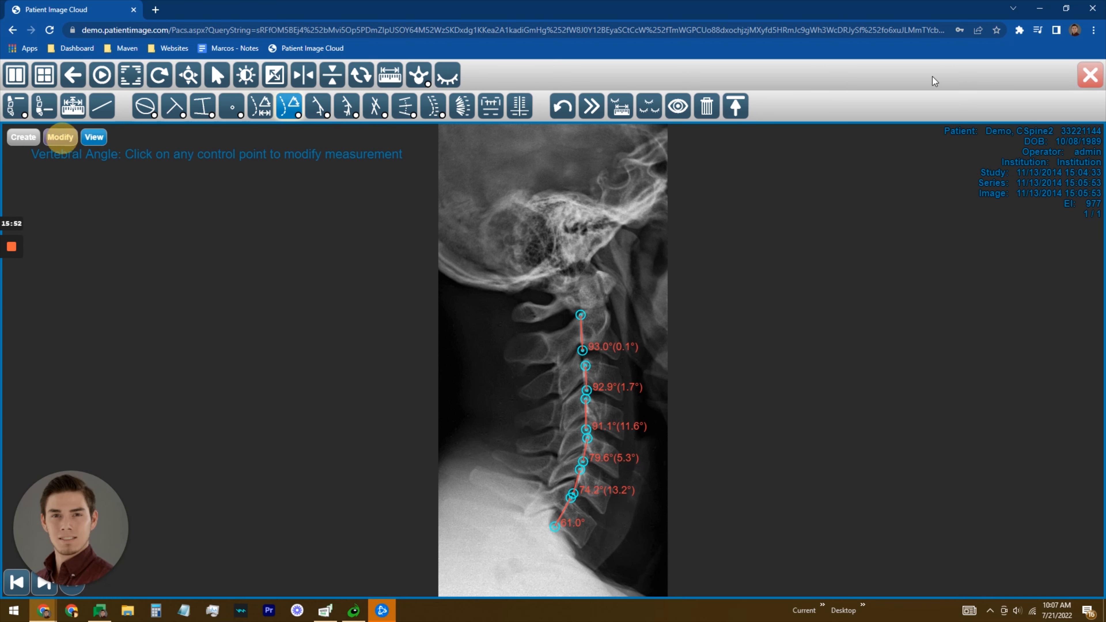
{"action": "left_click", "coordinate": [708, 106]}
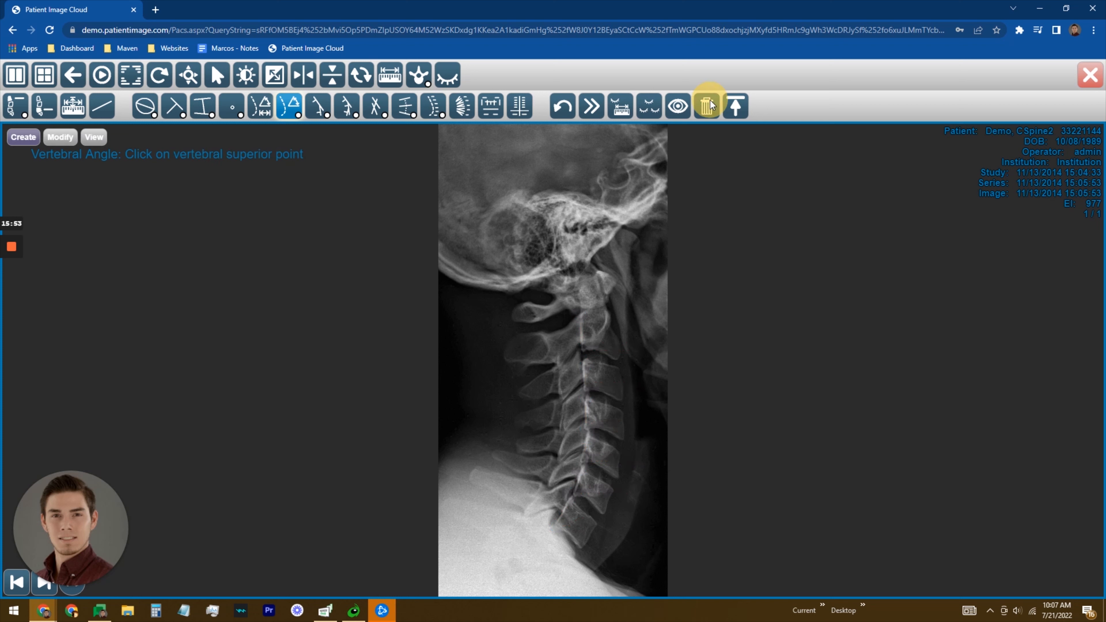
Step: Mark a Vertebral Angle measurement at the posterior upper and lower corners of each vertebra from C2 down to C7
{"action": "left_click", "coordinate": [582, 314]}
{"action": "left_click", "coordinate": [582, 348]}
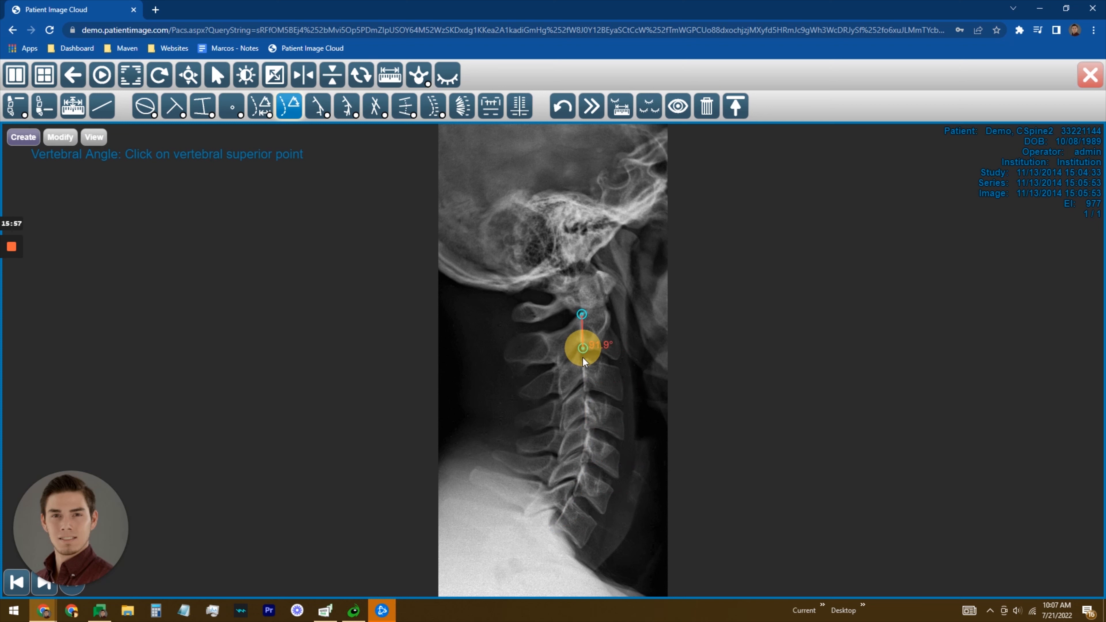
{"action": "left_click", "coordinate": [583, 362]}
{"action": "left_click", "coordinate": [586, 391]}
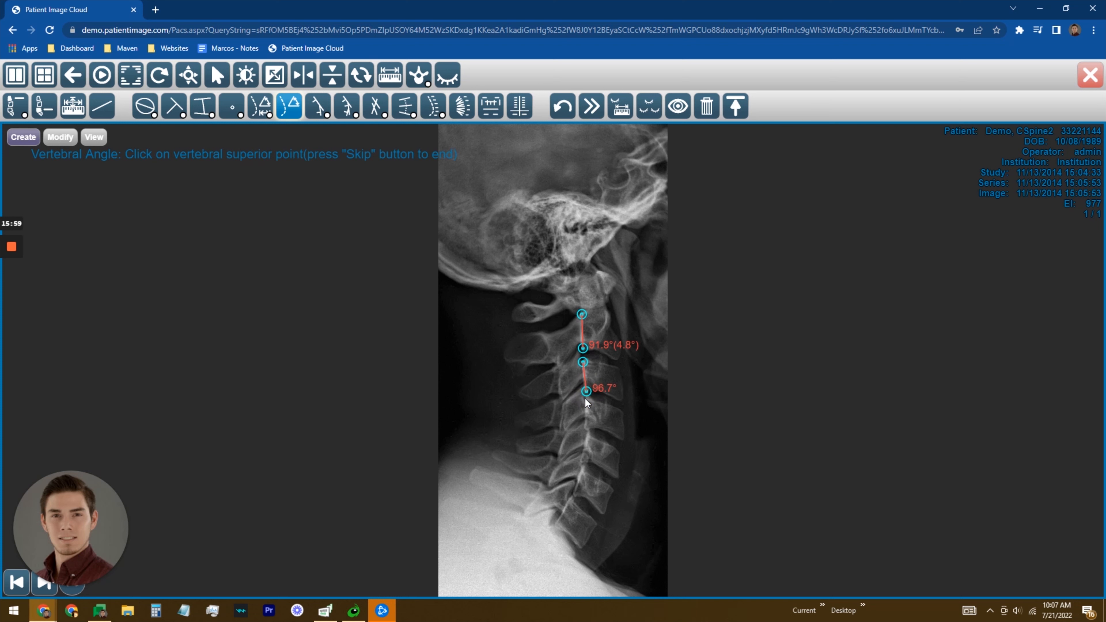
{"action": "left_click", "coordinate": [584, 399]}
{"action": "left_click", "coordinate": [585, 429]}
{"action": "left_click", "coordinate": [586, 435]}
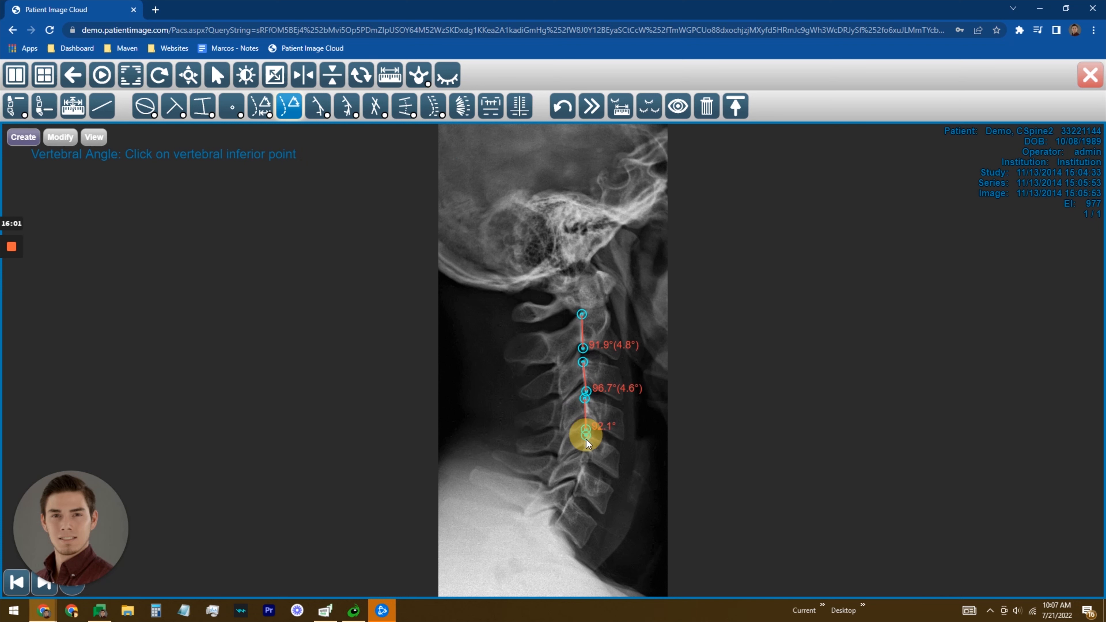
{"action": "left_click", "coordinate": [582, 462]}
{"action": "left_click", "coordinate": [582, 471]}
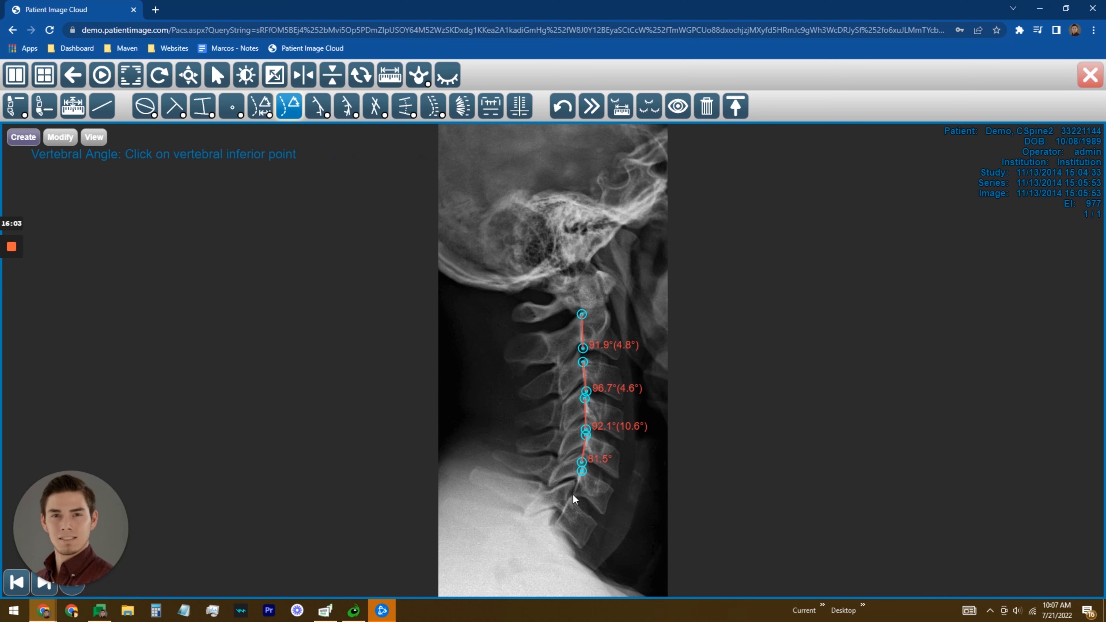
{"action": "left_click", "coordinate": [572, 494]}
{"action": "left_click", "coordinate": [570, 497]}
{"action": "left_click", "coordinate": [555, 526]}
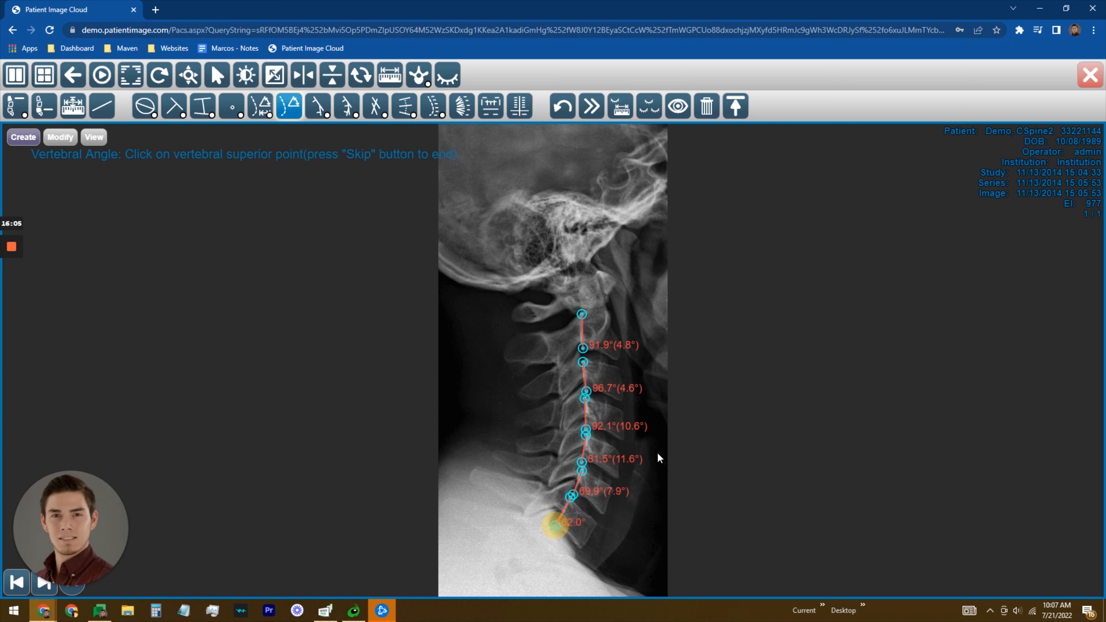
Step: Undo the stray point placed outside the X-ray, end the Vertebral Angle measurement and display it in view mode
{"action": "left_click", "coordinate": [94, 136]}
{"action": "left_click", "coordinate": [85, 137]}
{"action": "left_click", "coordinate": [232, 261]}
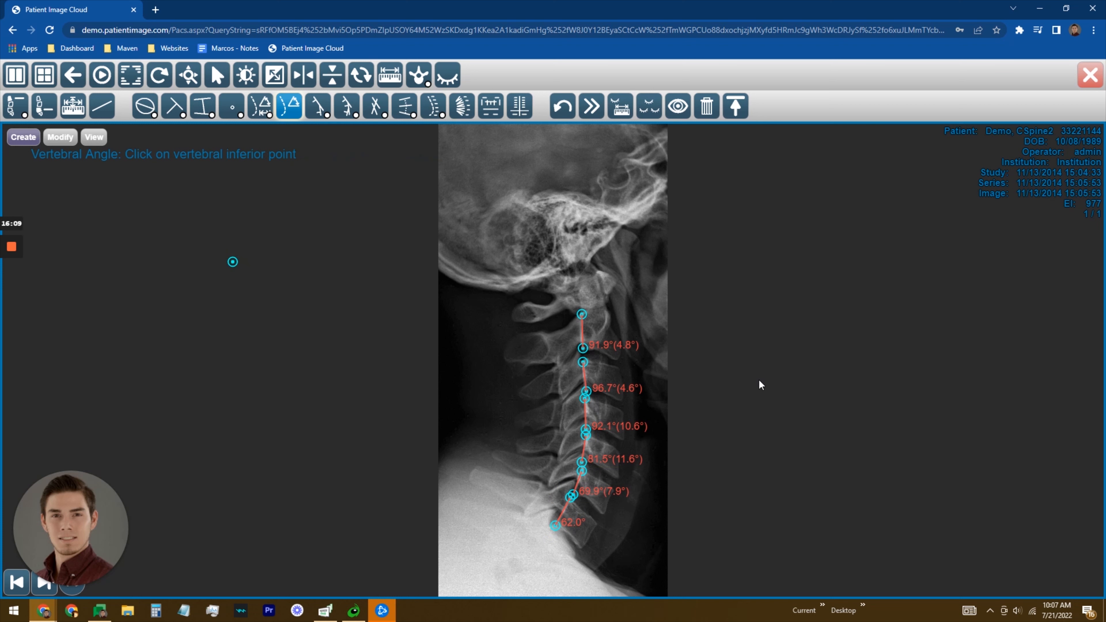
{"action": "left_click", "coordinate": [563, 108]}
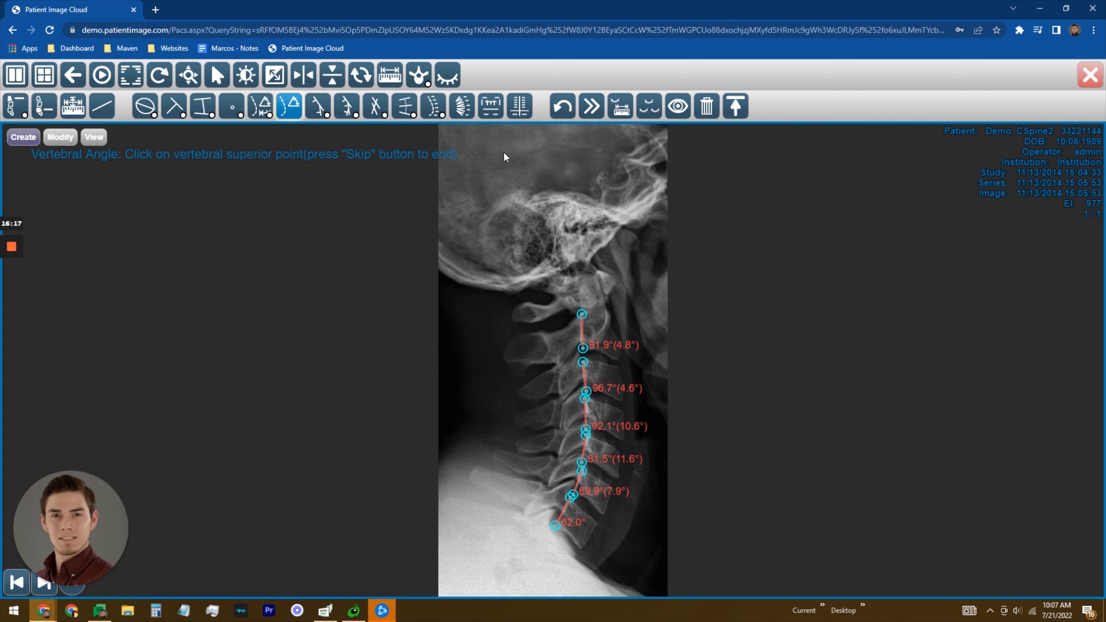
{"action": "left_click", "coordinate": [592, 107]}
{"action": "left_click", "coordinate": [99, 141]}
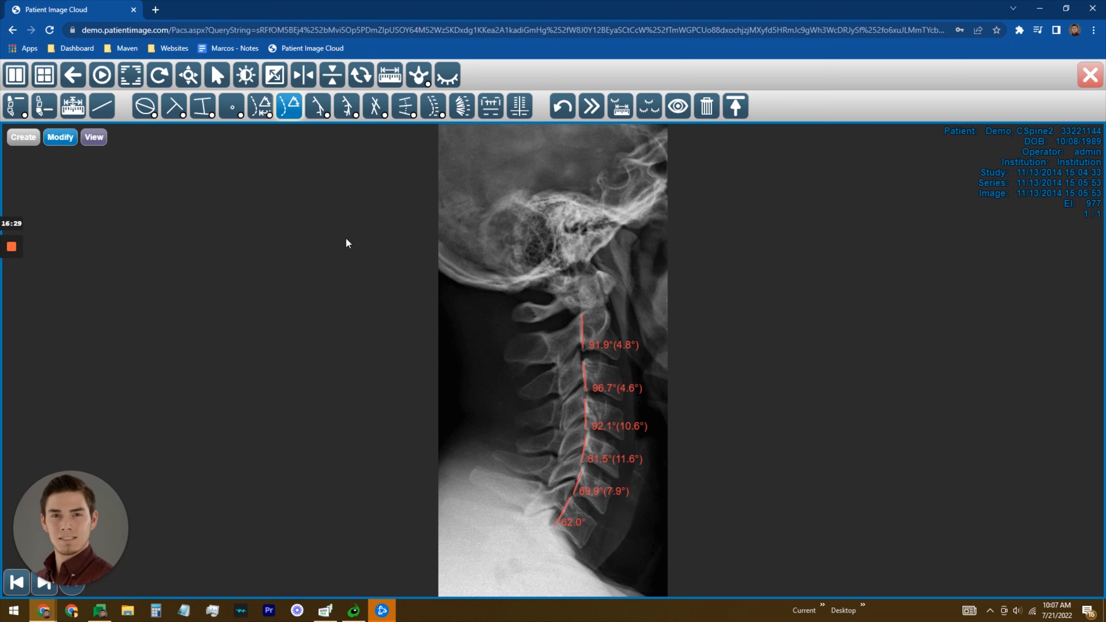
Step: Make the existing Multiple Cobb's Angle measurement editable, delete it and keep the tool ready for a new one
{"action": "left_click", "coordinate": [319, 110]}
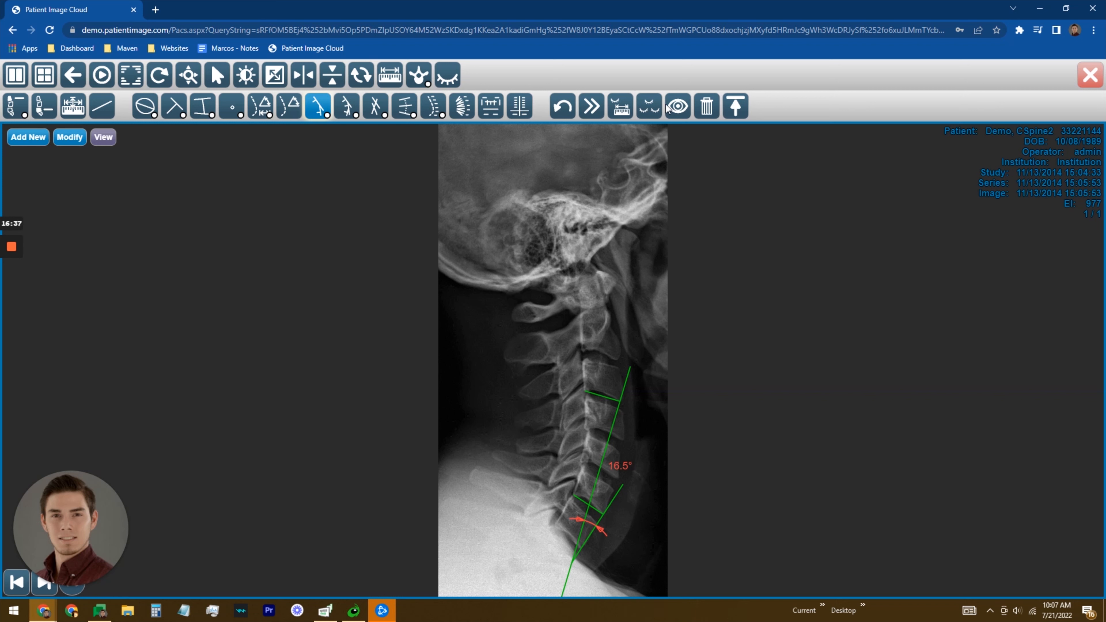
{"action": "left_click", "coordinate": [79, 138]}
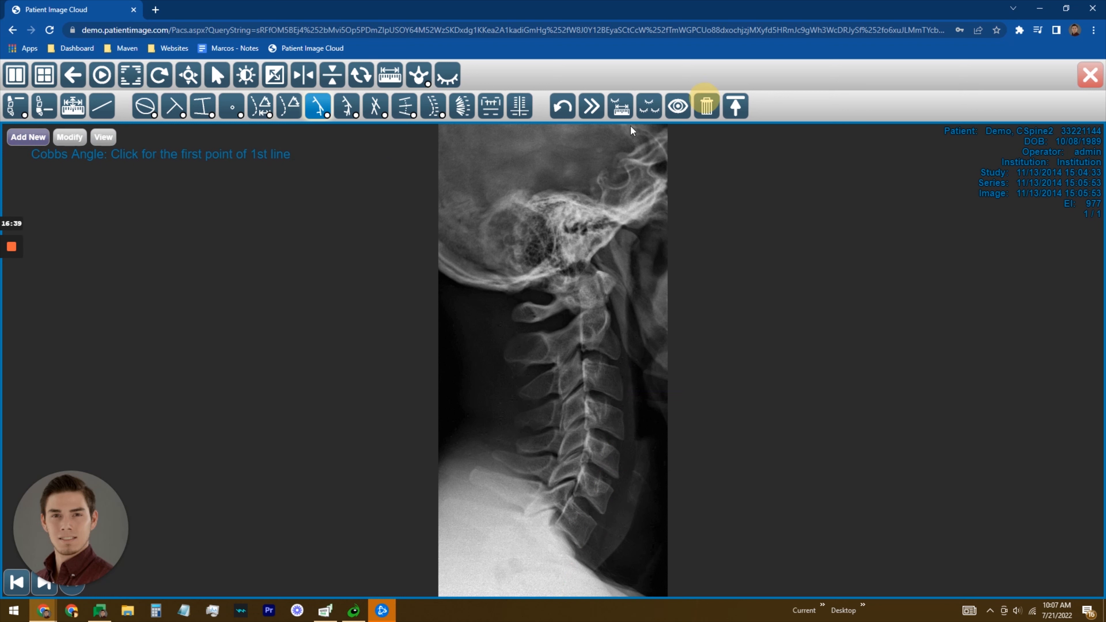
{"action": "left_click", "coordinate": [706, 106]}
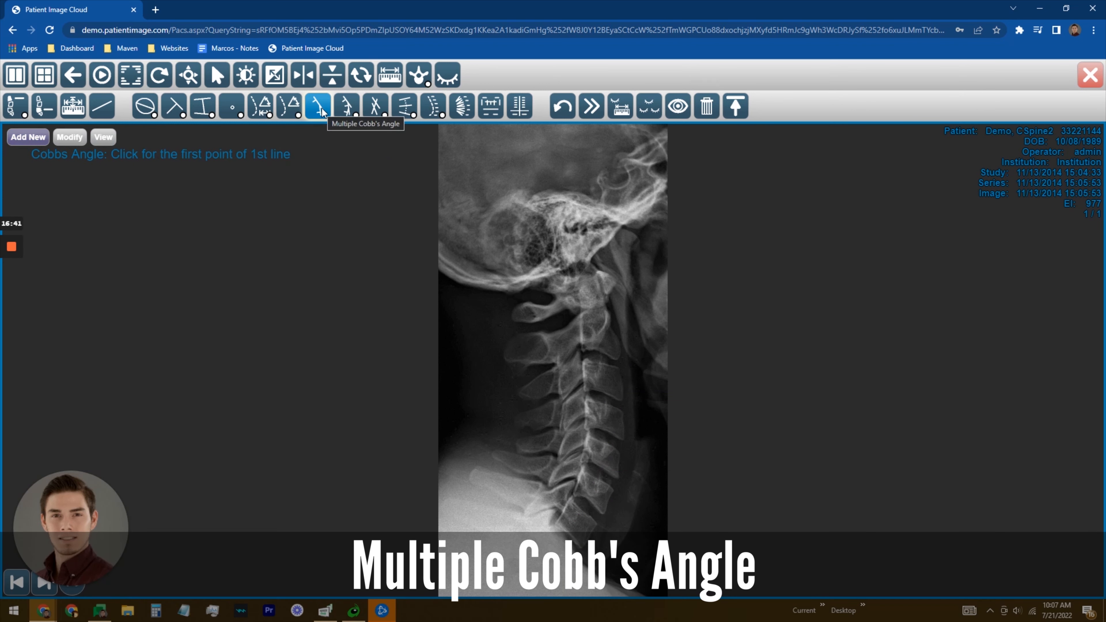
{"action": "left_click", "coordinate": [322, 108]}
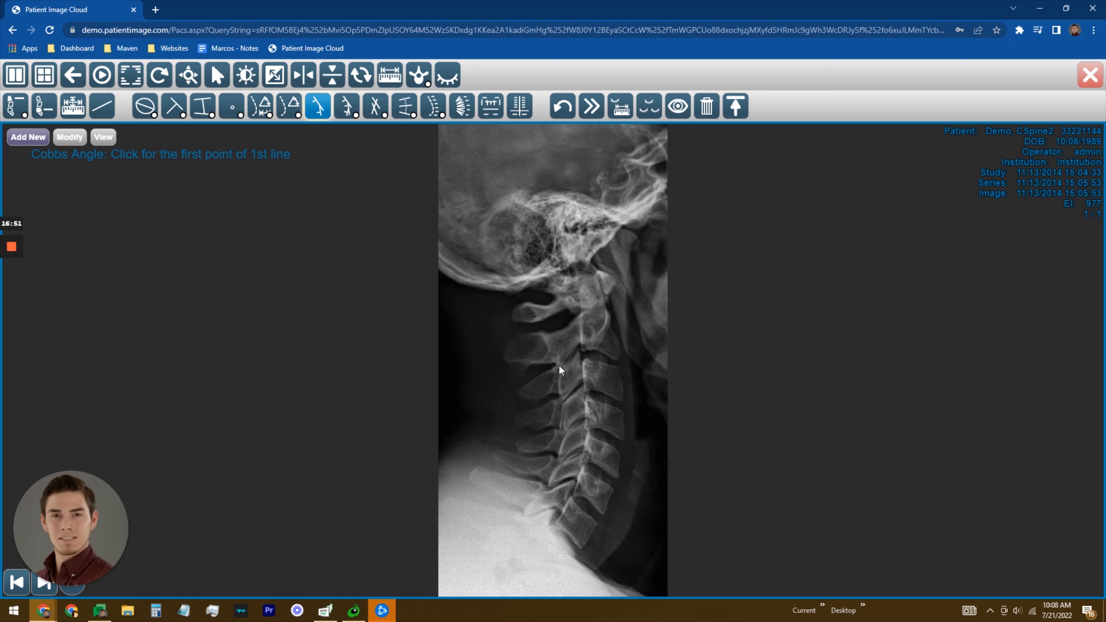
Step: Draw a Cobb's Angle from posterior to anterior just below C1 and along the lower edge of C7, and delete it
{"action": "left_click", "coordinate": [537, 322]}
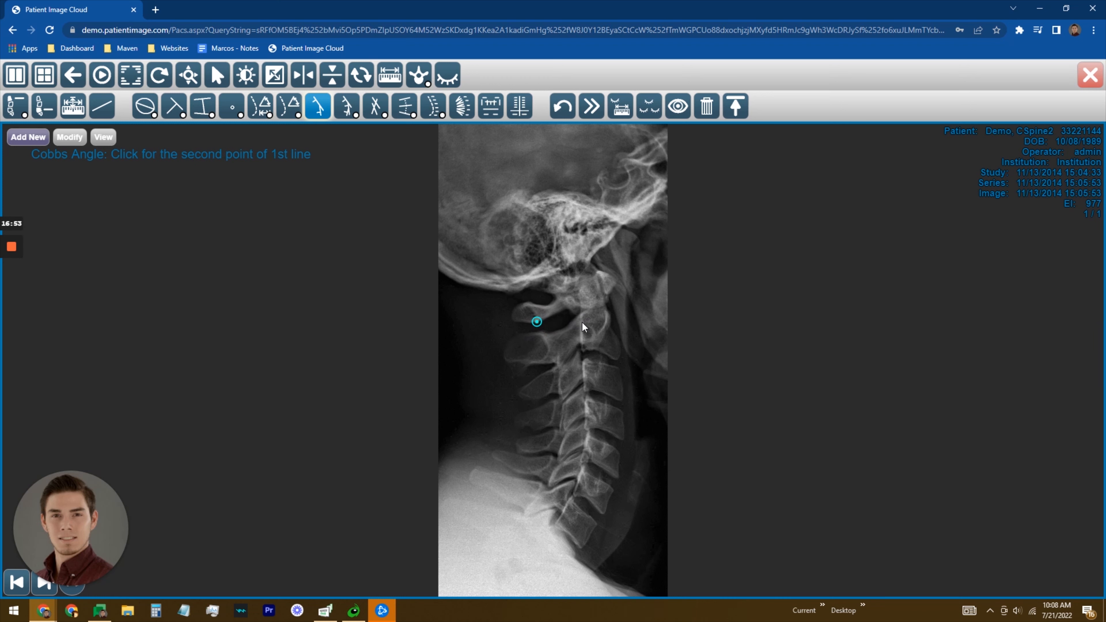
{"action": "left_click", "coordinate": [605, 306]}
{"action": "left_click", "coordinate": [524, 515]}
{"action": "left_click", "coordinate": [581, 548]}
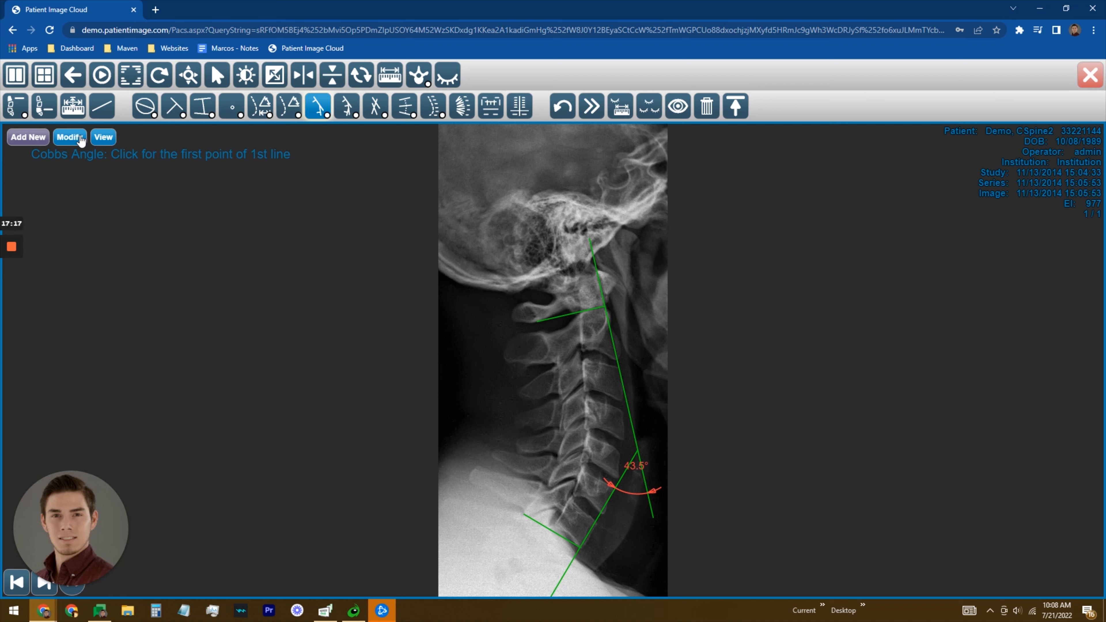
{"action": "left_click", "coordinate": [70, 136]}
{"action": "left_click", "coordinate": [710, 107]}
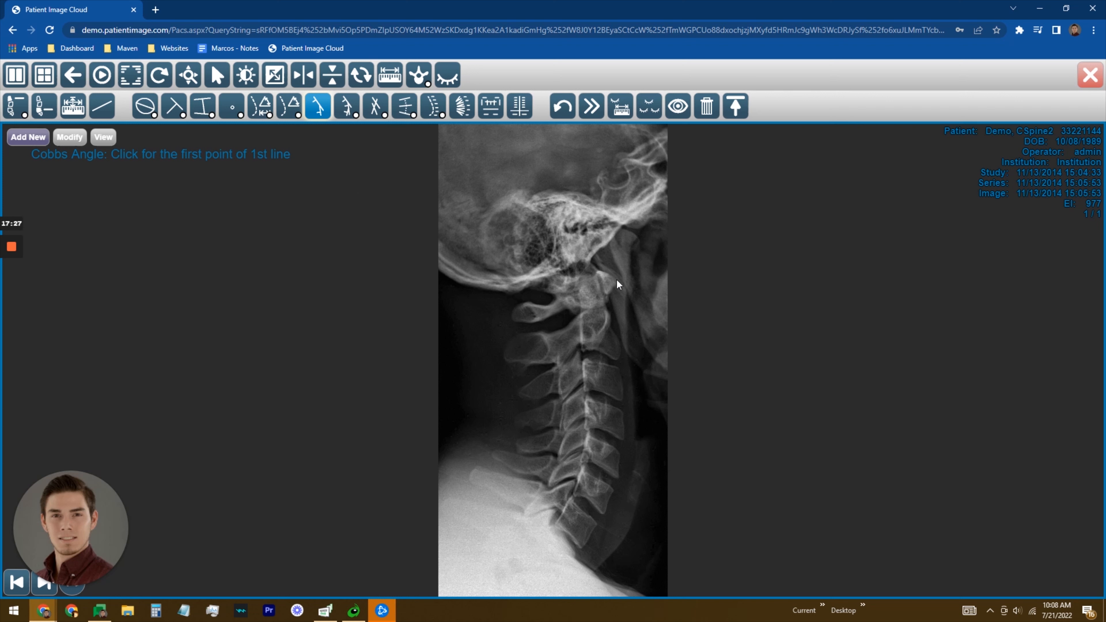
Step: Draw the Cobb's Angle in reverse, from anterior to posterior below C1 and under C7, and delete it
{"action": "left_click", "coordinate": [607, 301]}
{"action": "left_click", "coordinate": [538, 322]}
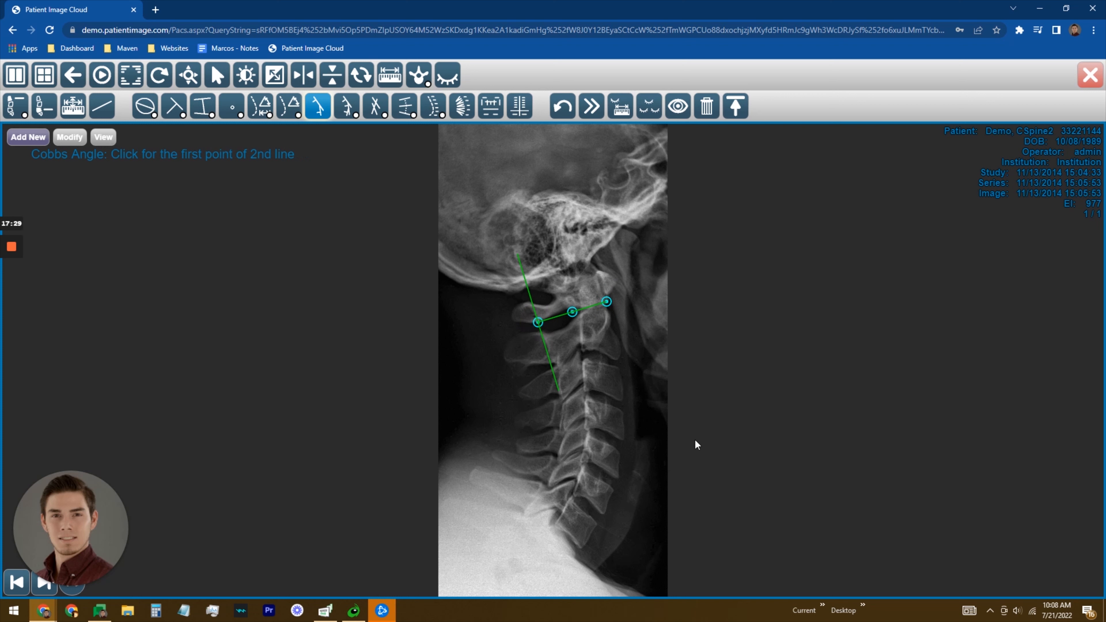
{"action": "left_click", "coordinate": [582, 546]}
{"action": "left_click", "coordinate": [525, 516]}
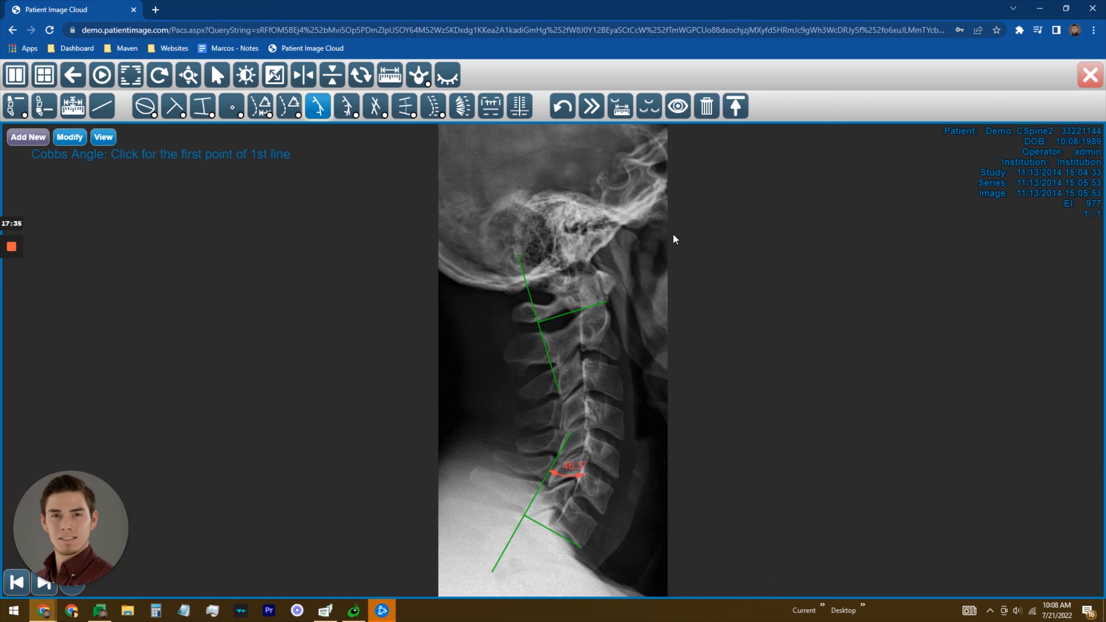
{"action": "left_click", "coordinate": [72, 138]}
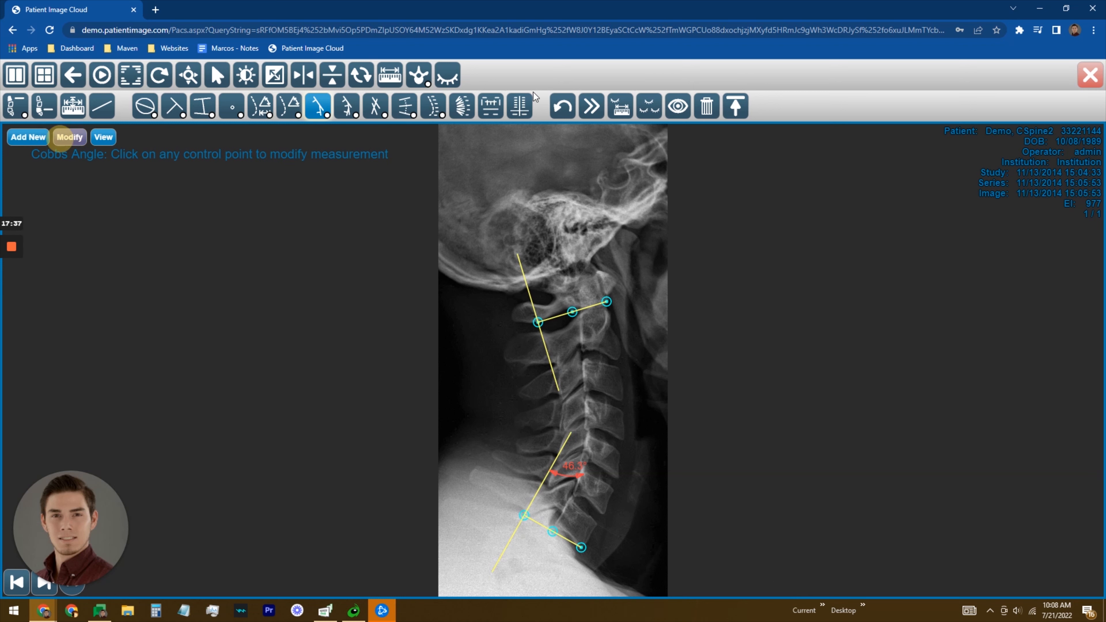
{"action": "left_click", "coordinate": [703, 104]}
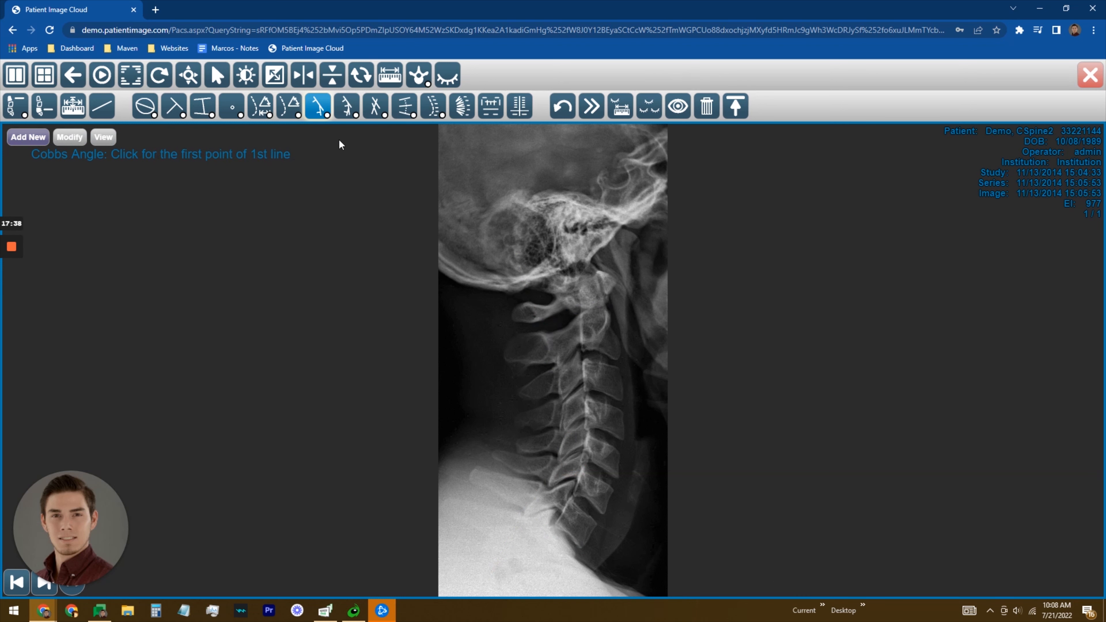
Step: Mark a Cobb's Angle with posterior-to-anterior lines just below C1 and along the lower edge of C7
{"action": "left_click", "coordinate": [532, 323]}
{"action": "left_click", "coordinate": [605, 305]}
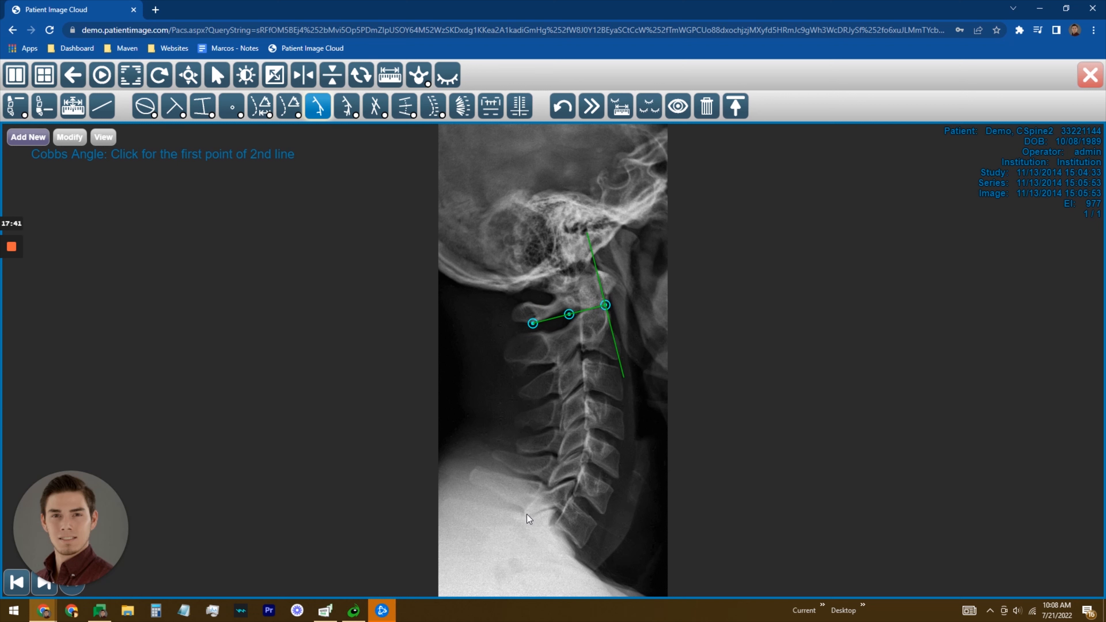
{"action": "left_click", "coordinate": [526, 517]}
{"action": "left_click", "coordinate": [577, 547]}
Step: Choose the Extended Cobb's Angle tool, make its existing measurement editable and delete it from the cervical spine
{"action": "left_click", "coordinate": [344, 106]}
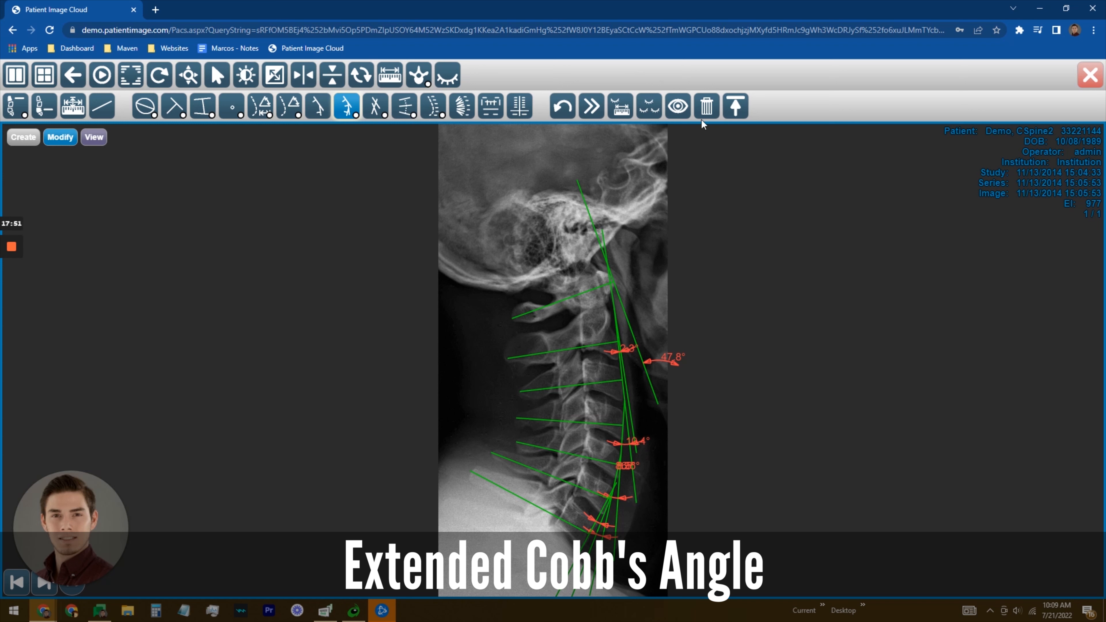
{"action": "left_click", "coordinate": [698, 109]}
{"action": "left_click", "coordinate": [46, 138]}
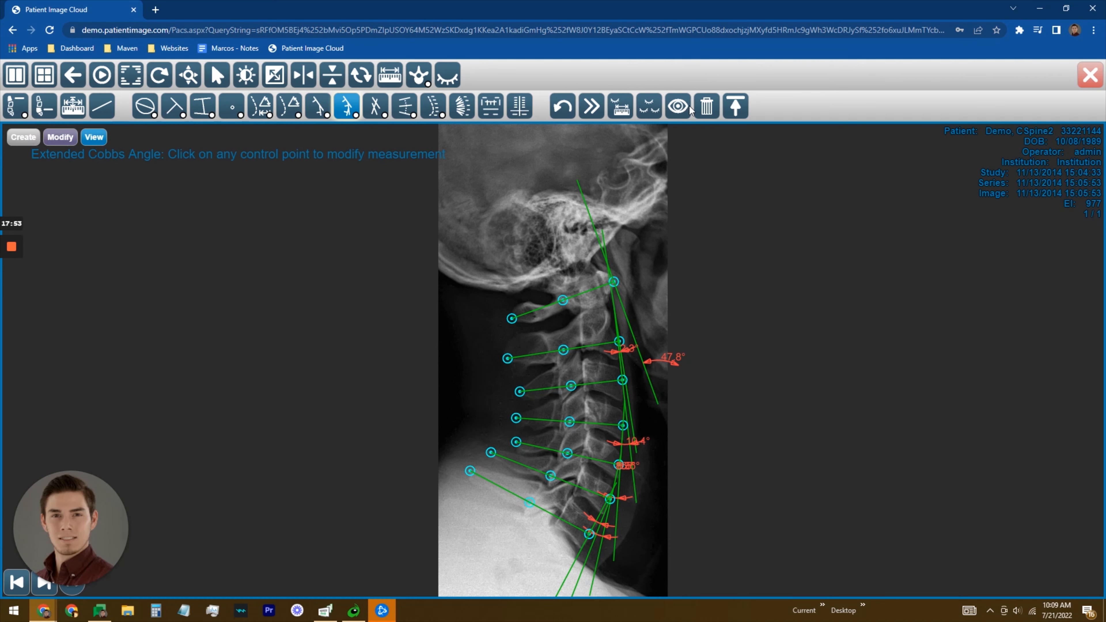
{"action": "left_click", "coordinate": [706, 107]}
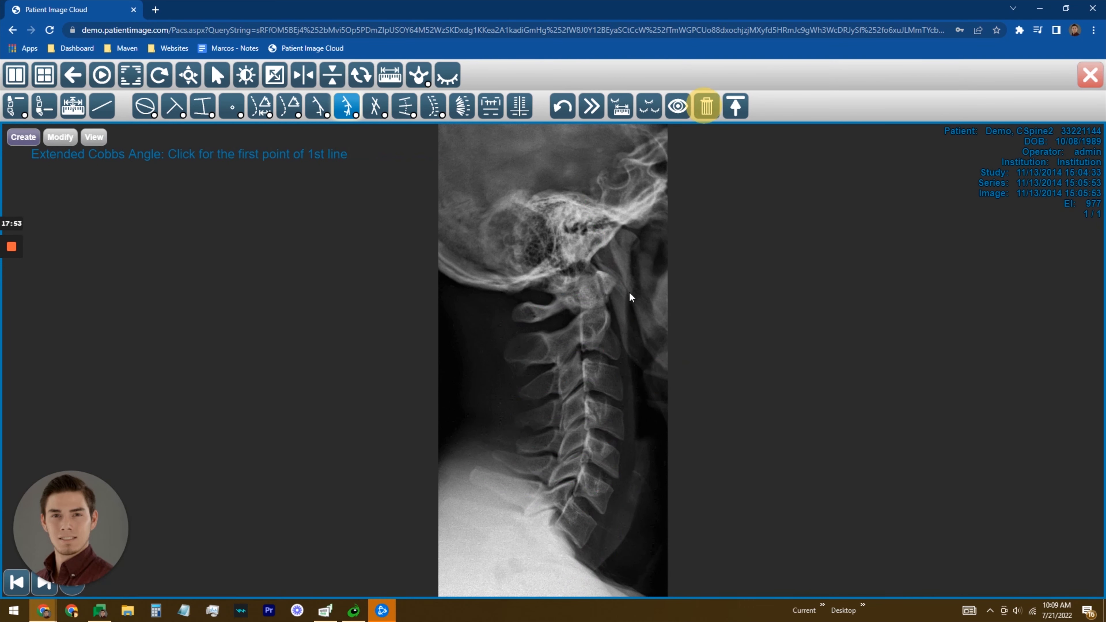
Step: Draw a five-line Extended Cobb's Angle from posterior to anterior across C1, C3, C4, C7 and C2, and delete it
{"action": "left_click", "coordinate": [515, 320]}
{"action": "left_click", "coordinate": [616, 284]}
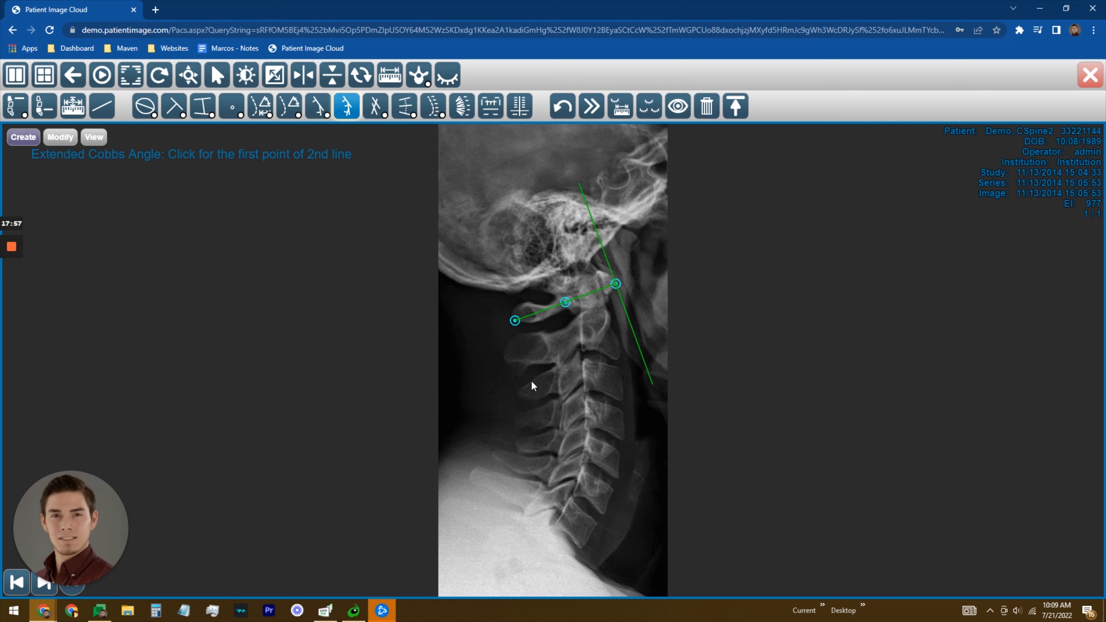
{"action": "left_click", "coordinate": [522, 398]}
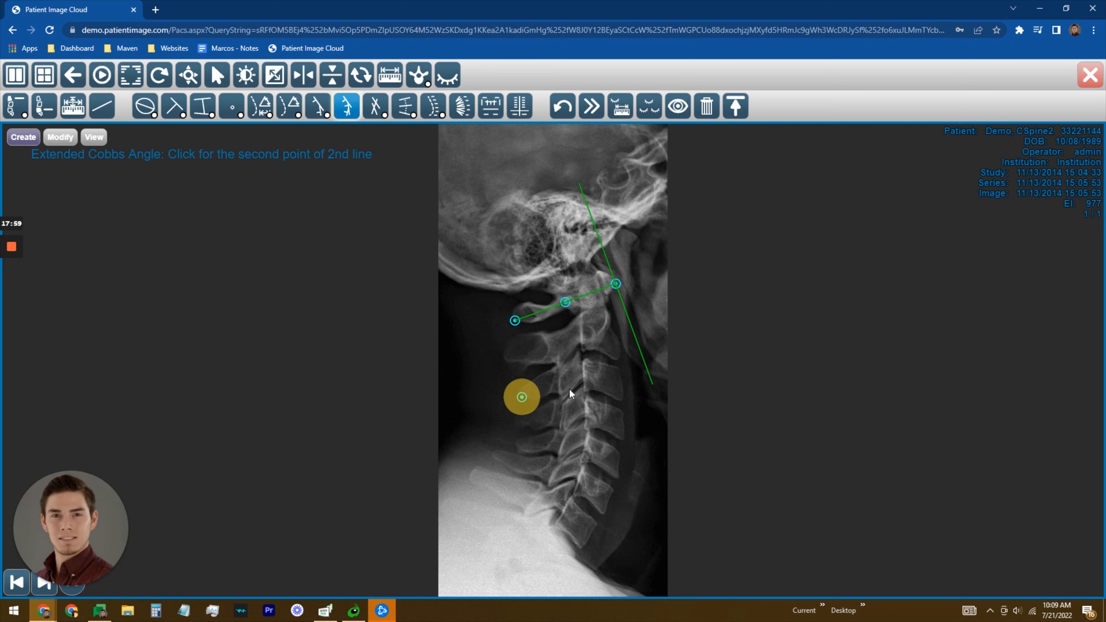
{"action": "left_click", "coordinate": [623, 383]}
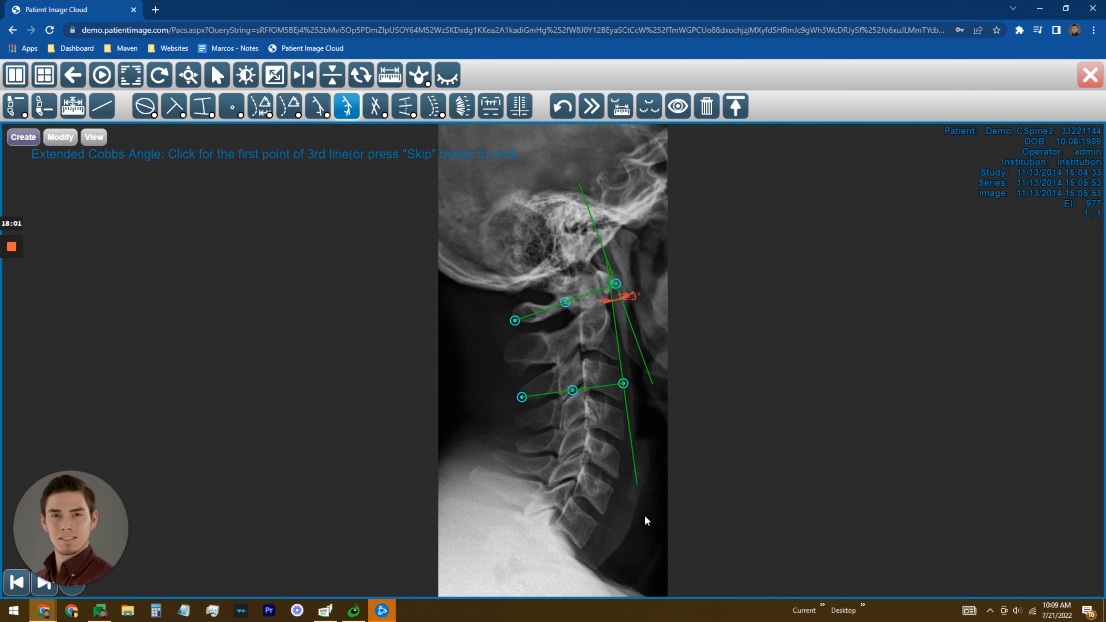
{"action": "left_click", "coordinate": [517, 428]}
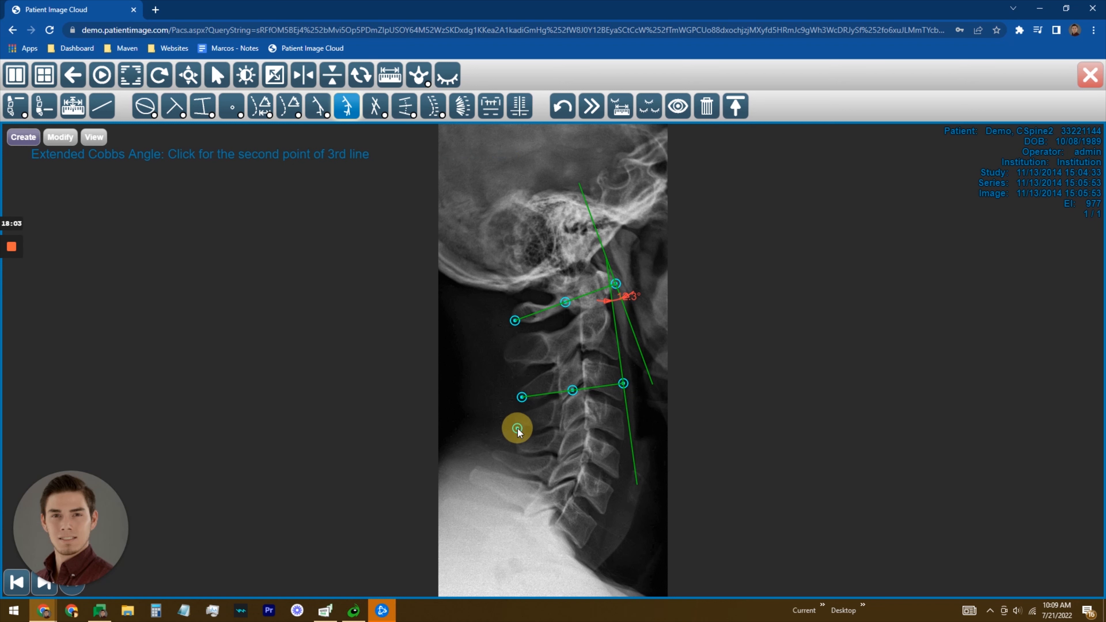
{"action": "left_click", "coordinate": [621, 426]}
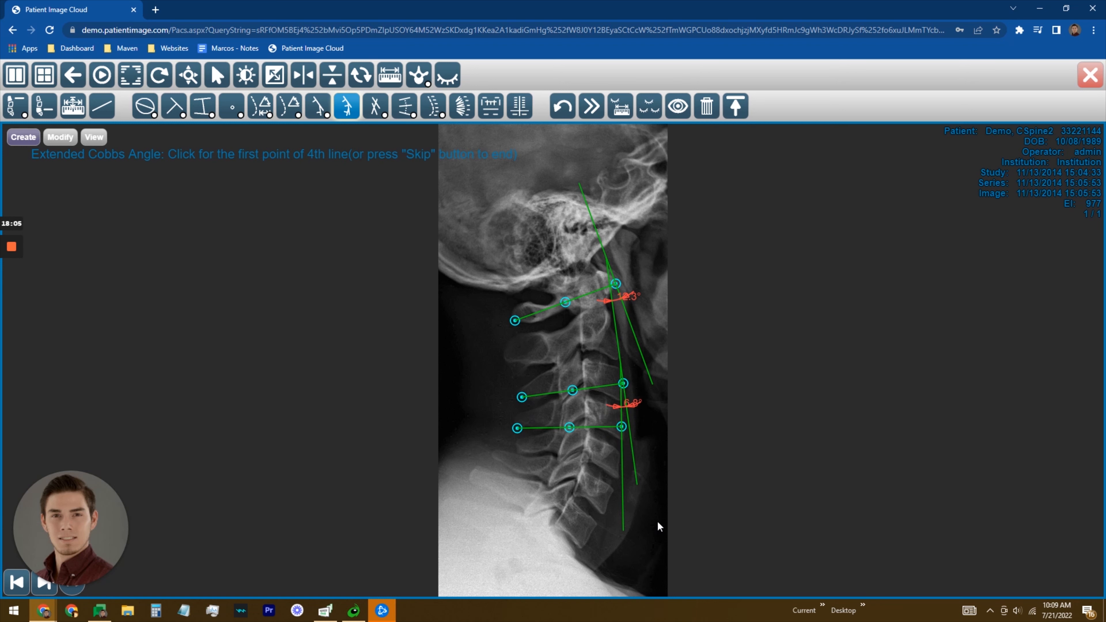
{"action": "left_click", "coordinate": [473, 478]}
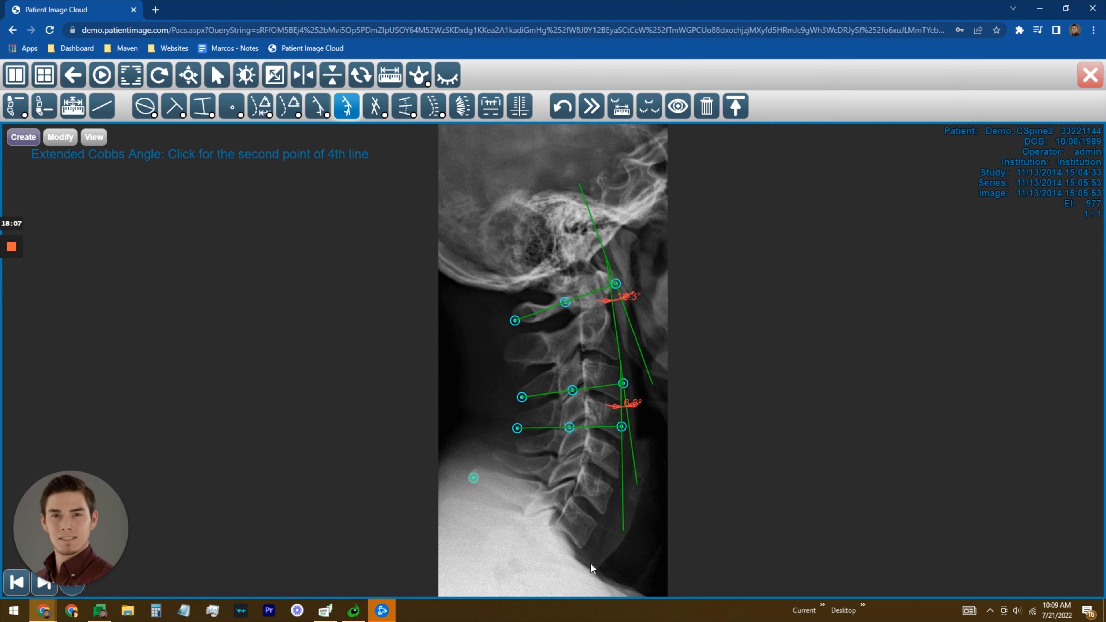
{"action": "left_click", "coordinate": [589, 536]}
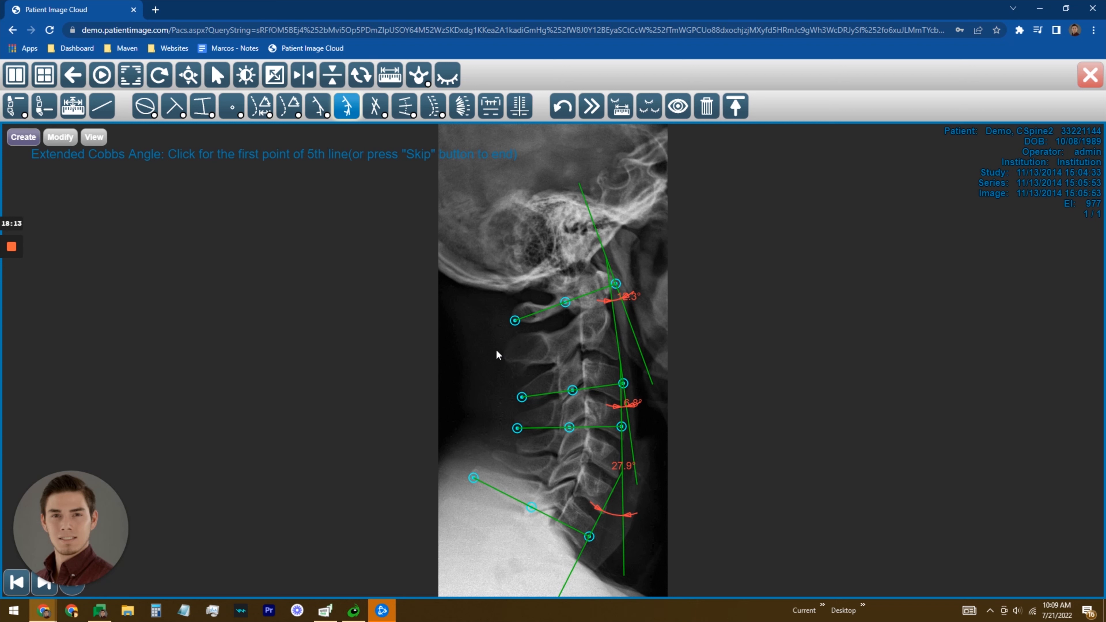
{"action": "left_click", "coordinate": [506, 355]}
{"action": "left_click", "coordinate": [616, 337]}
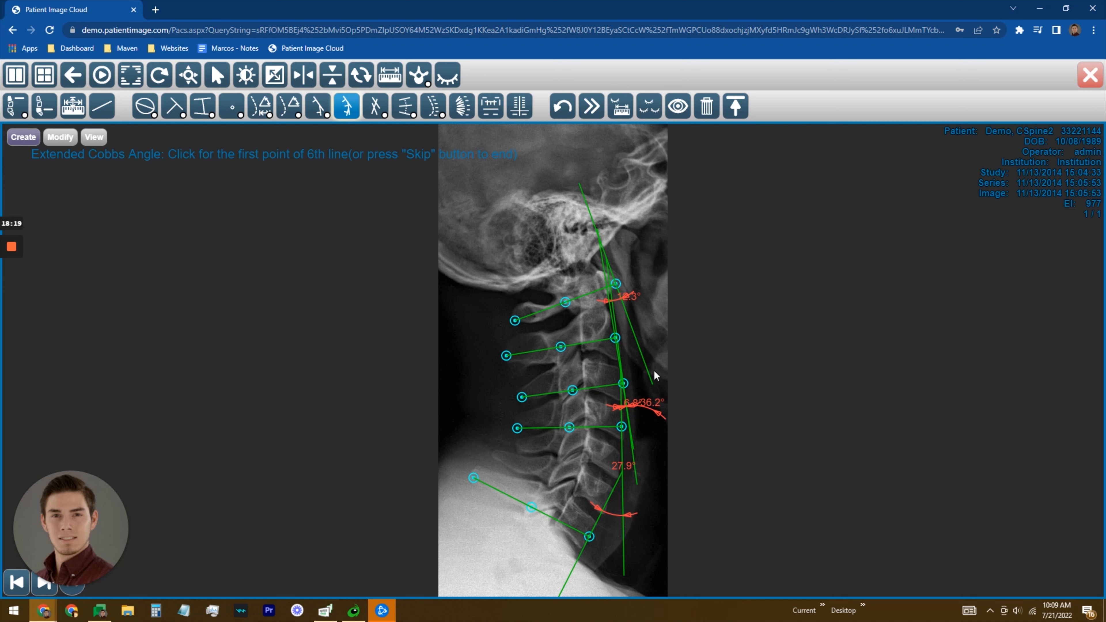
{"action": "left_click", "coordinate": [706, 107]}
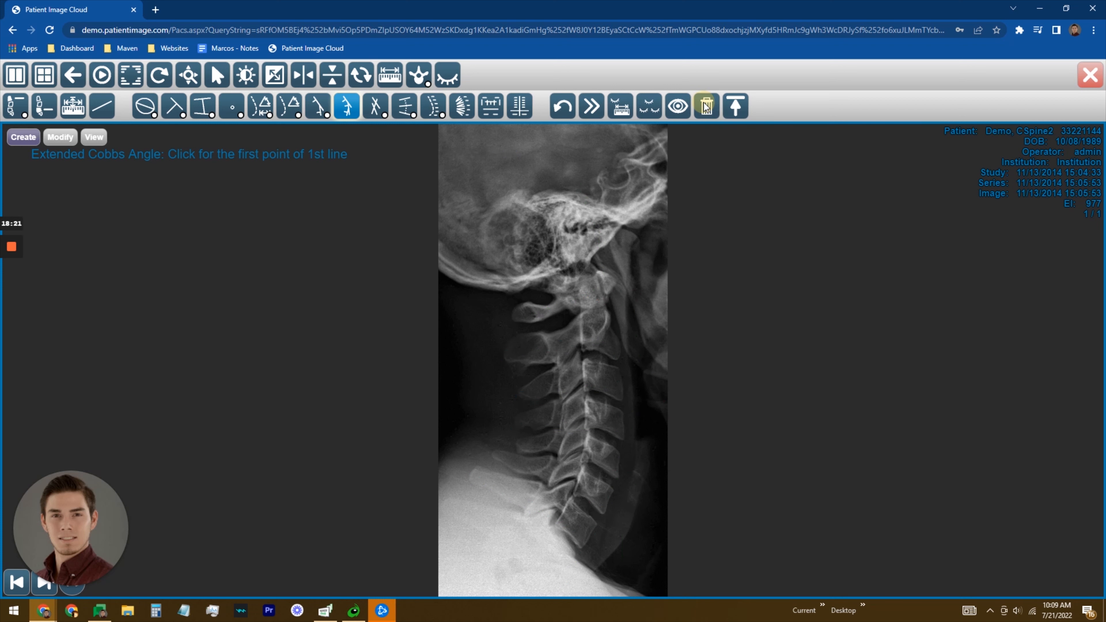
Step: Mark an Extended Cobb's Angle with three posterior-to-anterior lines: just below C1, along the lower edge of C7, and across C4
{"action": "left_click", "coordinate": [533, 323]}
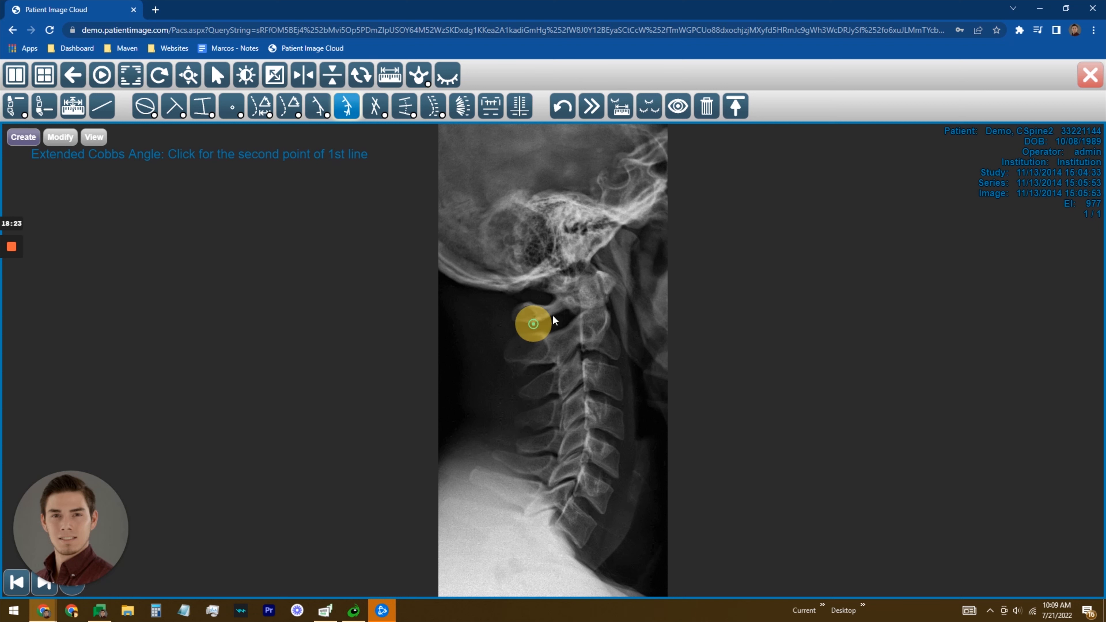
{"action": "left_click", "coordinate": [603, 304]}
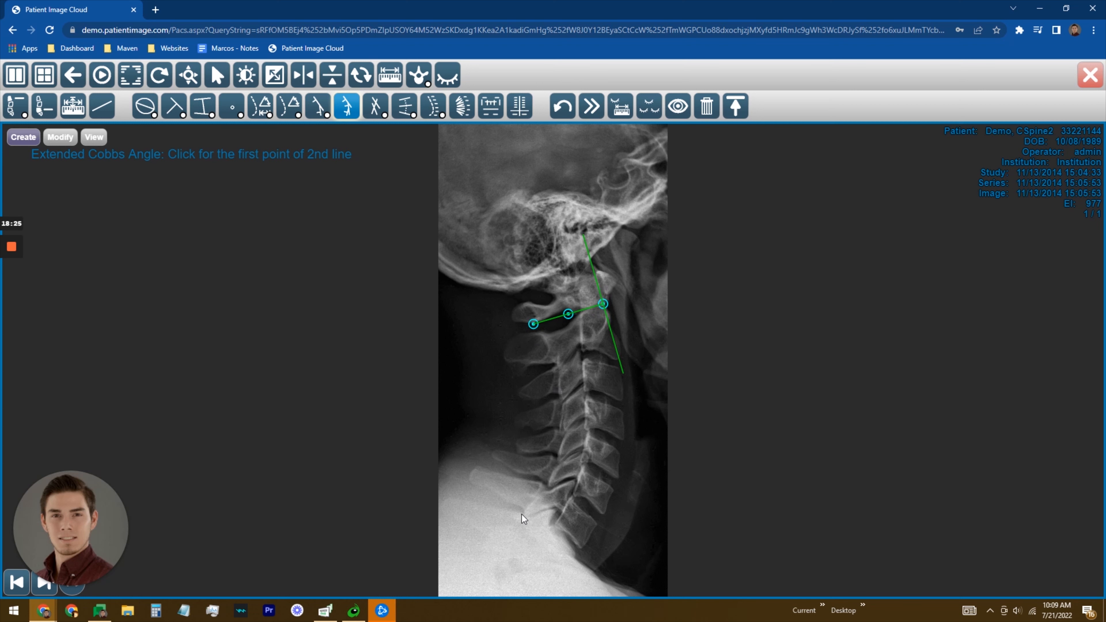
{"action": "left_click", "coordinate": [473, 482]}
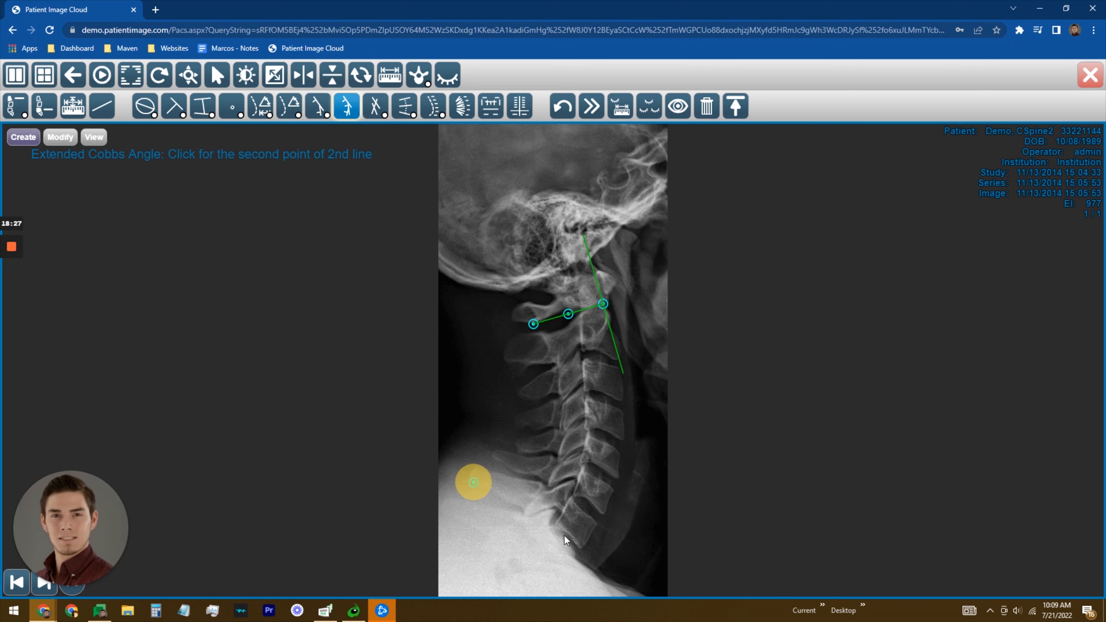
{"action": "left_click", "coordinate": [578, 547]}
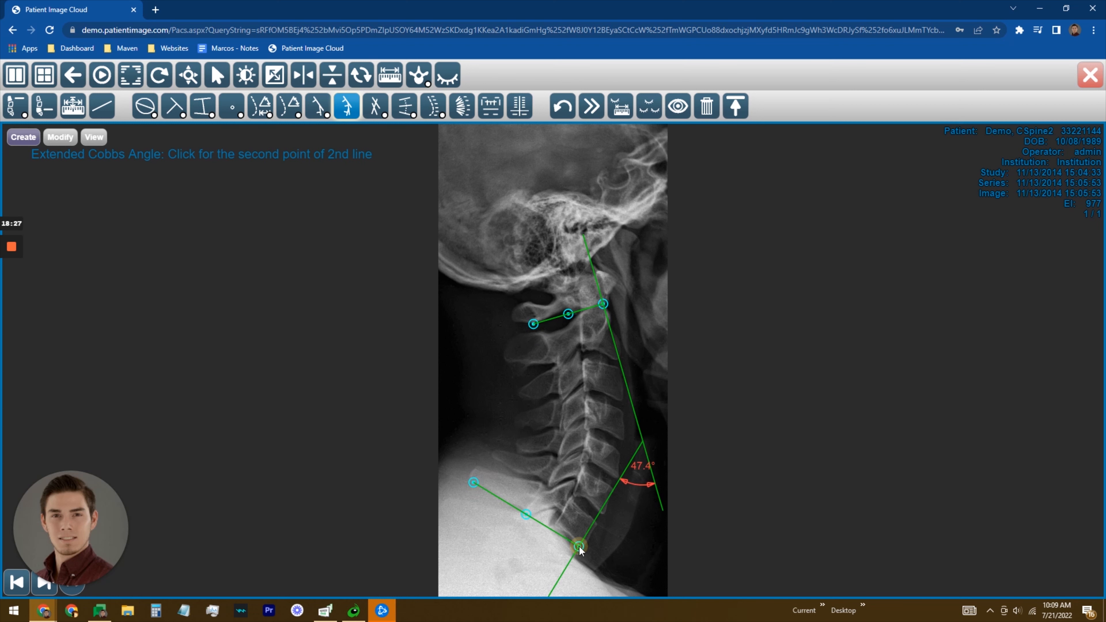
{"action": "left_click", "coordinate": [520, 425]}
{"action": "left_click", "coordinate": [622, 424]}
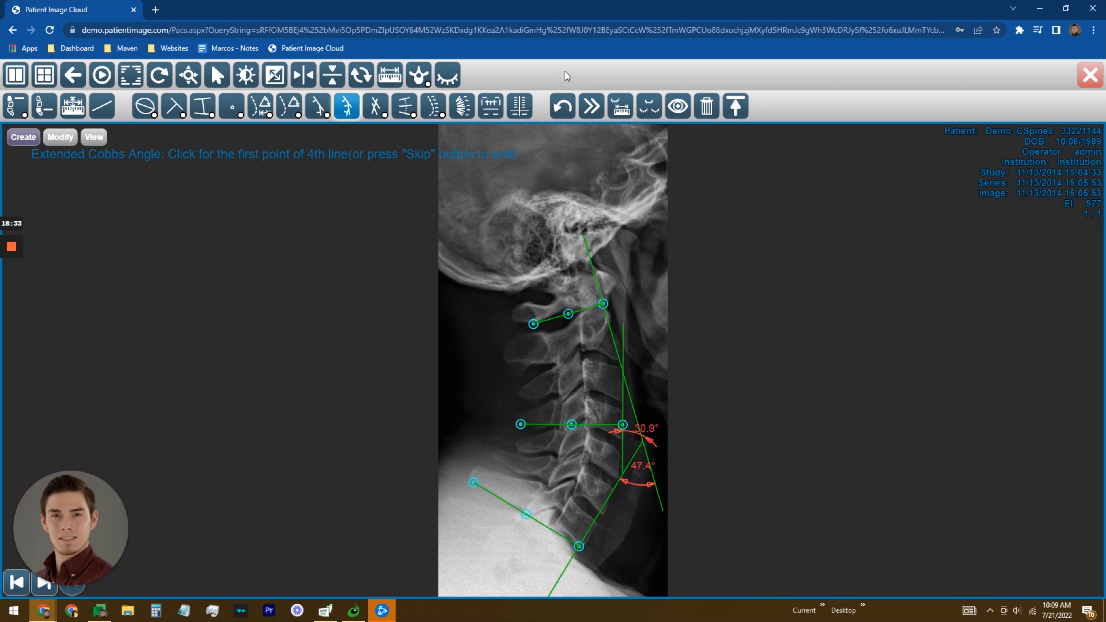
Step: Replace the existing Multiple Angles measurement with three posterior-to-anterior lines: just below C1, under C7, and between C4 and C5
{"action": "left_click", "coordinate": [375, 106]}
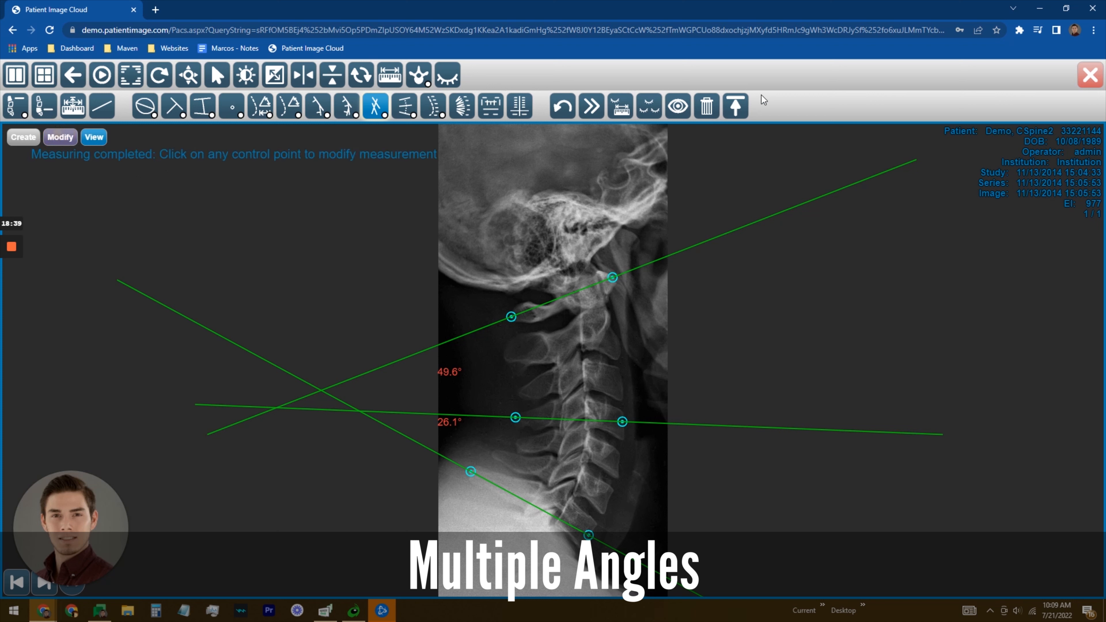
{"action": "left_click", "coordinate": [707, 106]}
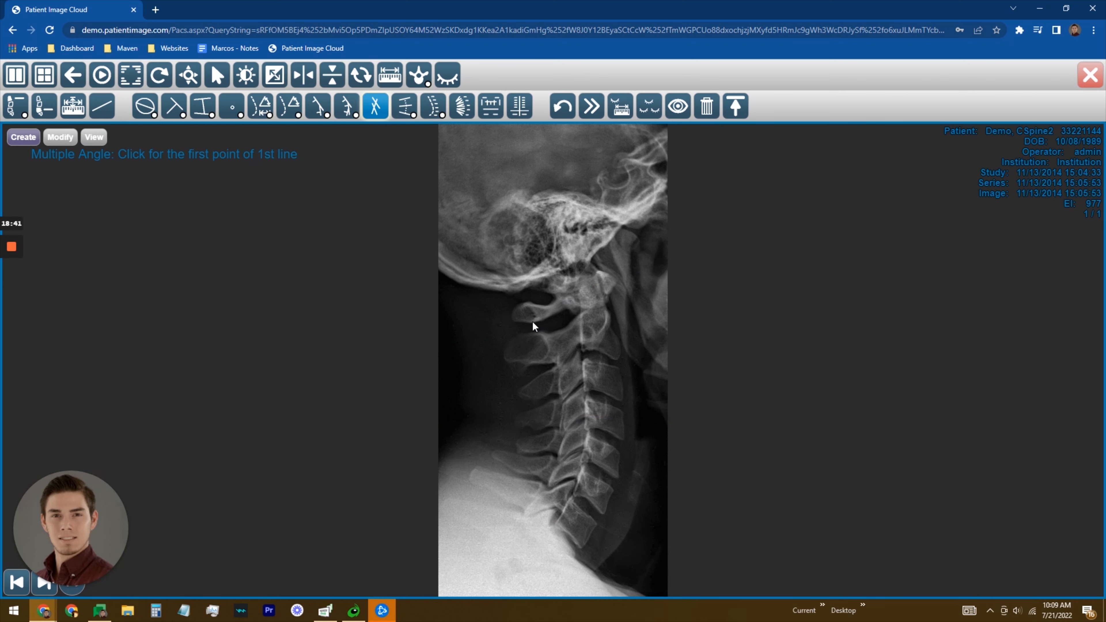
{"action": "left_click", "coordinate": [532, 321]}
{"action": "left_click", "coordinate": [605, 302]}
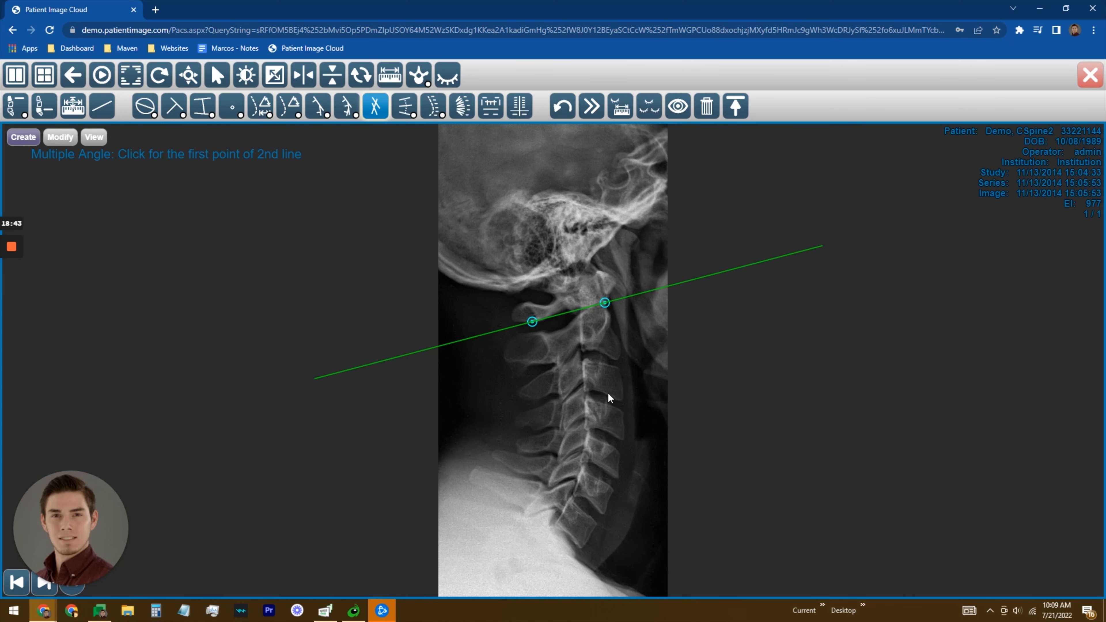
{"action": "left_click", "coordinate": [528, 513]}
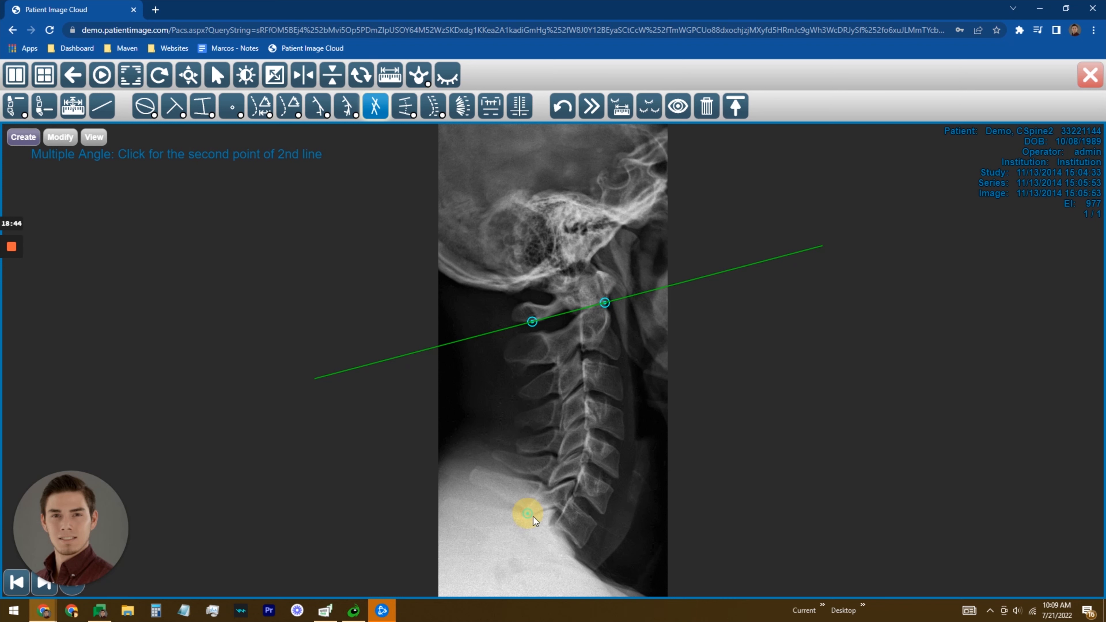
{"action": "left_click", "coordinate": [577, 548]}
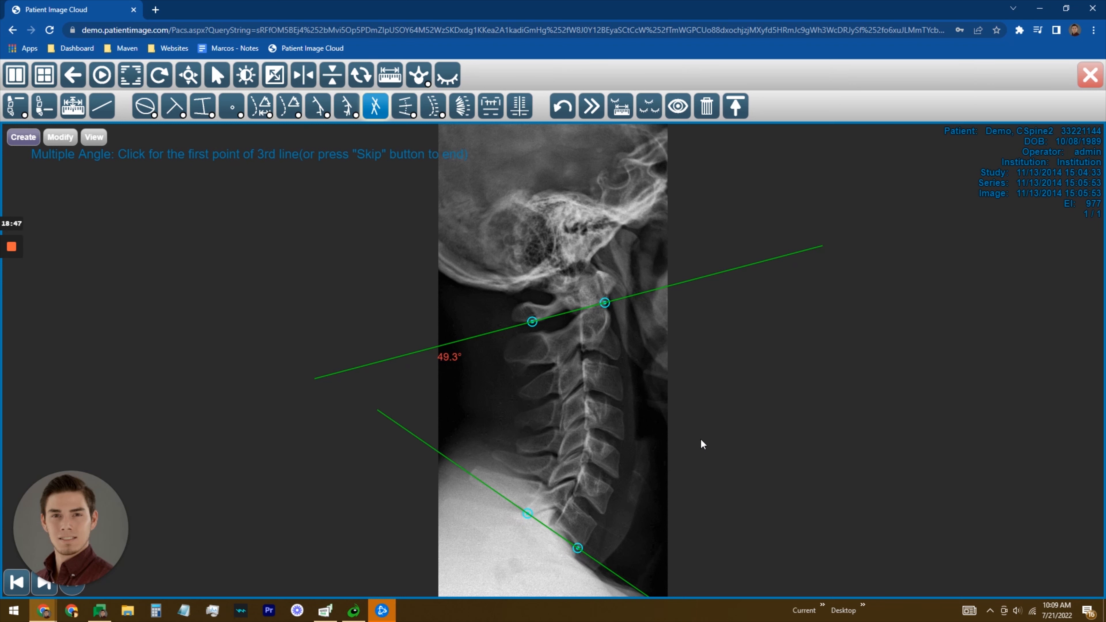
{"action": "left_click", "coordinate": [561, 432]}
{"action": "left_click", "coordinate": [622, 440]}
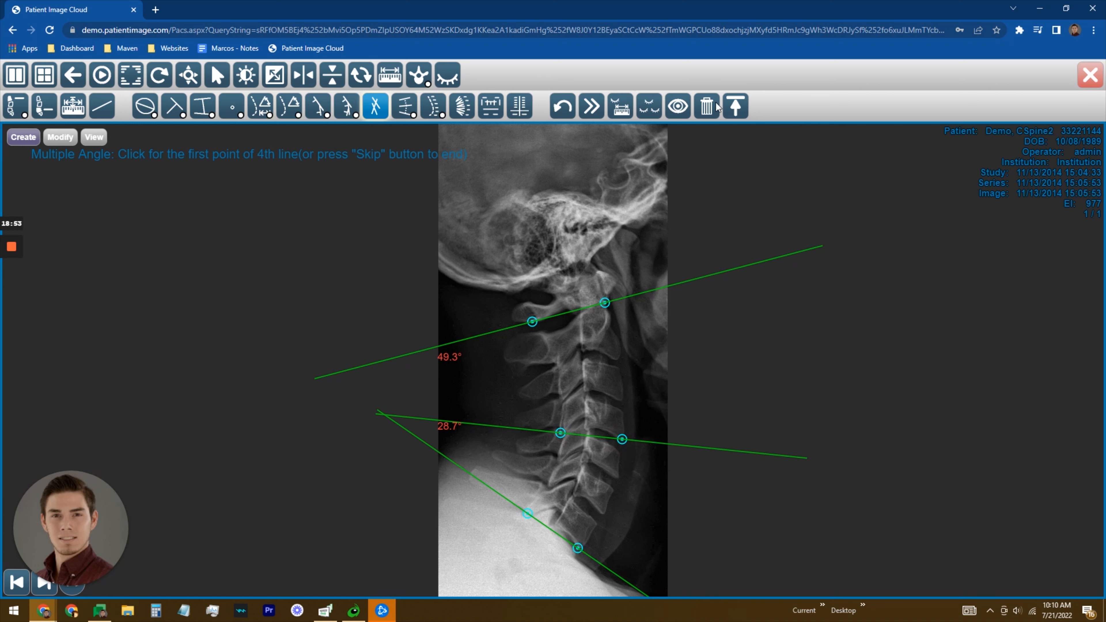
Step: Choose the Multiple Angles Between Lines tool, make its existing measurement editable and delete it
{"action": "left_click", "coordinate": [409, 106]}
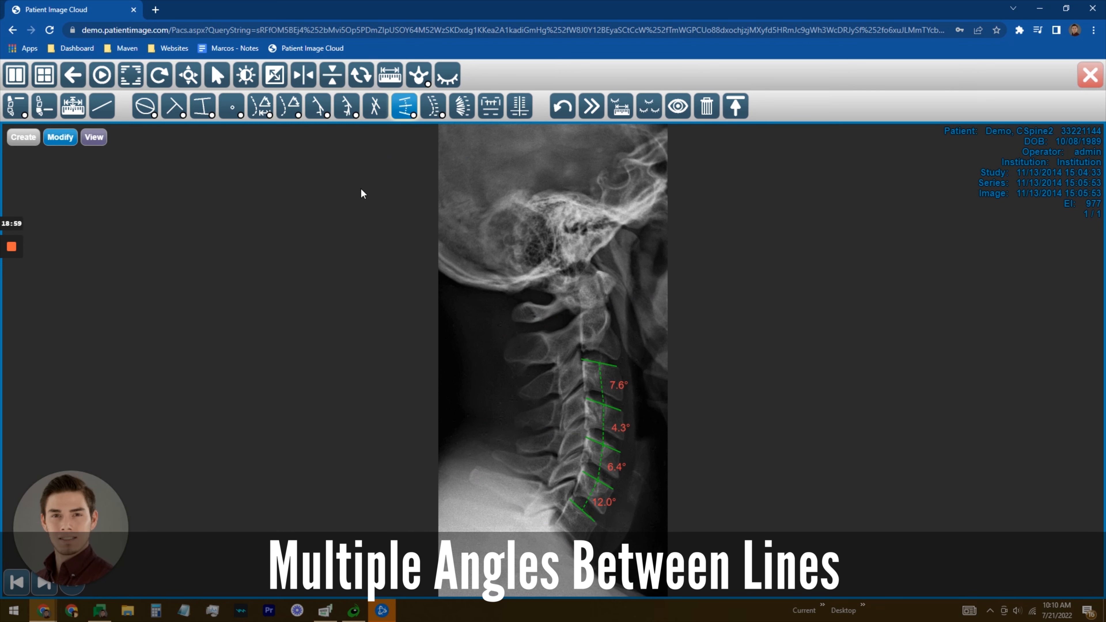
{"action": "left_click", "coordinate": [72, 139]}
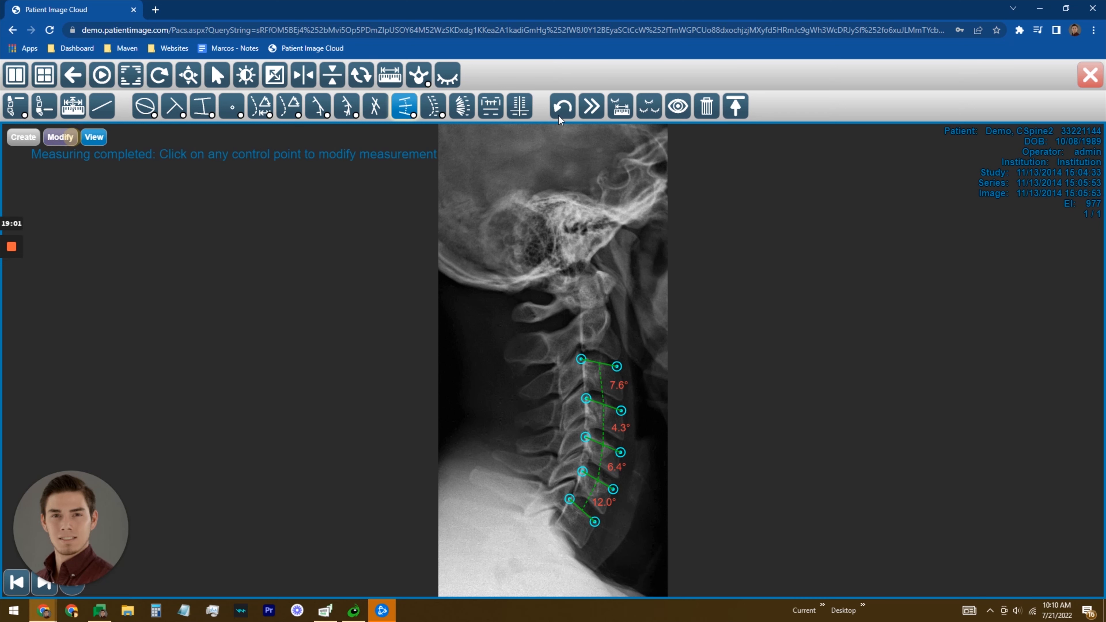
{"action": "left_click", "coordinate": [717, 108]}
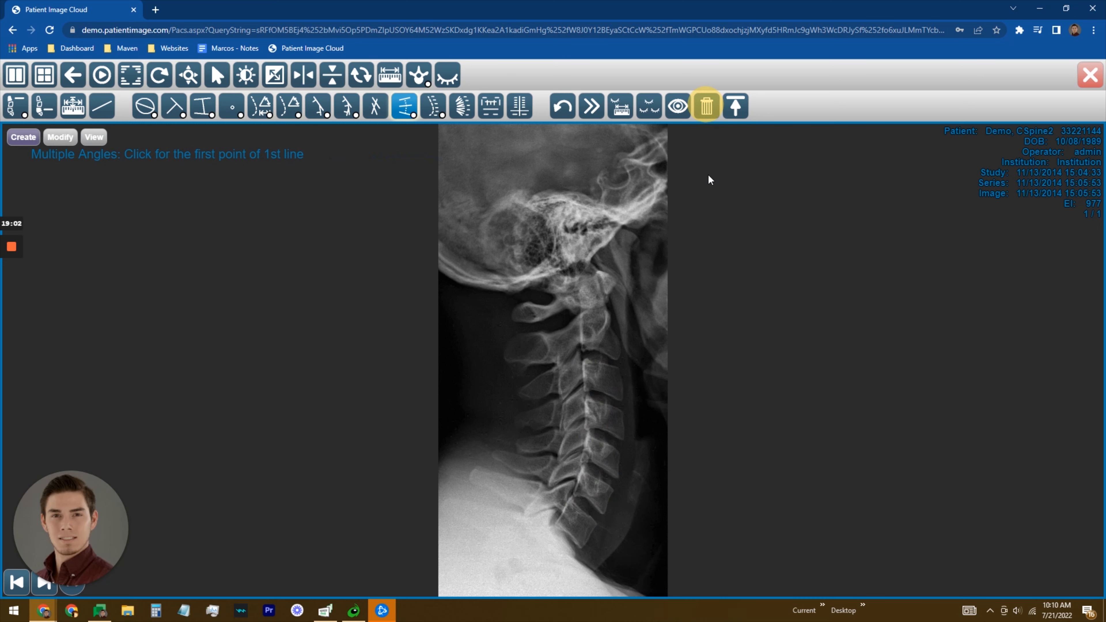
Step: Draw the first three Multiple Angles lines from posterior to anterior through the C2–C3, C3–C4 and C4–C5 disc spaces
{"action": "left_click", "coordinate": [584, 362]}
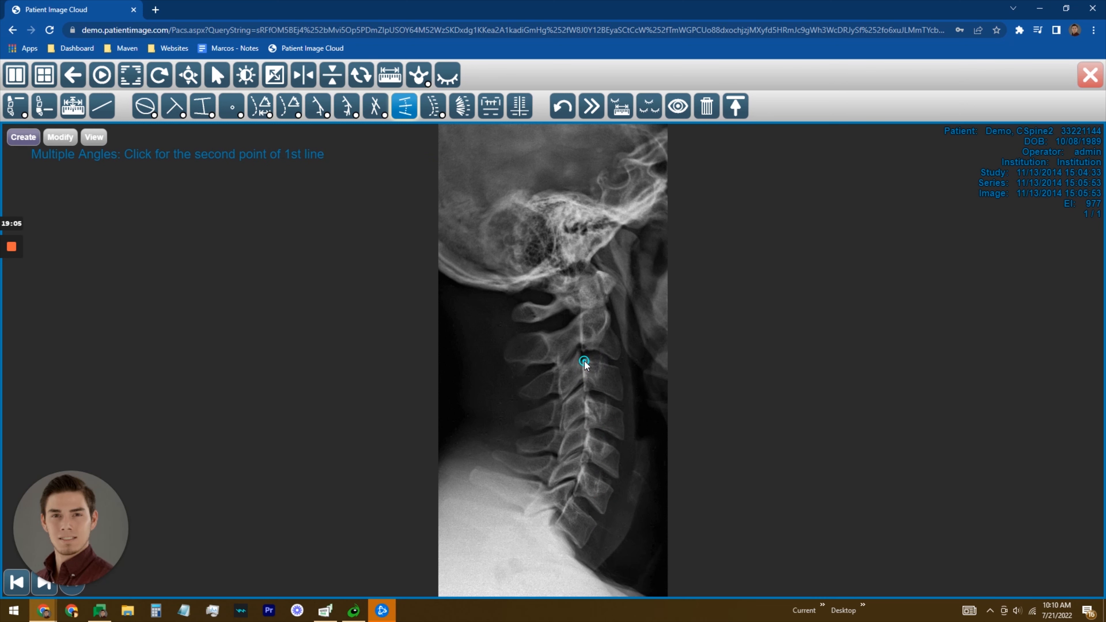
{"action": "left_click", "coordinate": [568, 104]}
{"action": "left_click", "coordinate": [559, 363]}
{"action": "left_click", "coordinate": [616, 358]}
{"action": "left_click", "coordinate": [558, 399]}
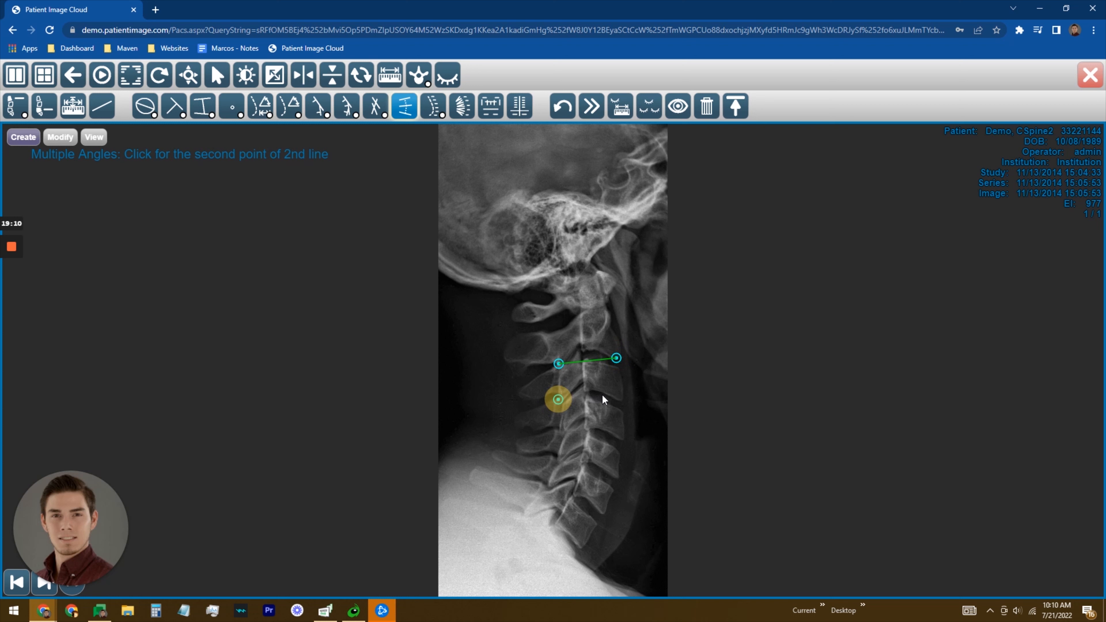
{"action": "left_click", "coordinate": [619, 400]}
{"action": "left_click", "coordinate": [563, 429]}
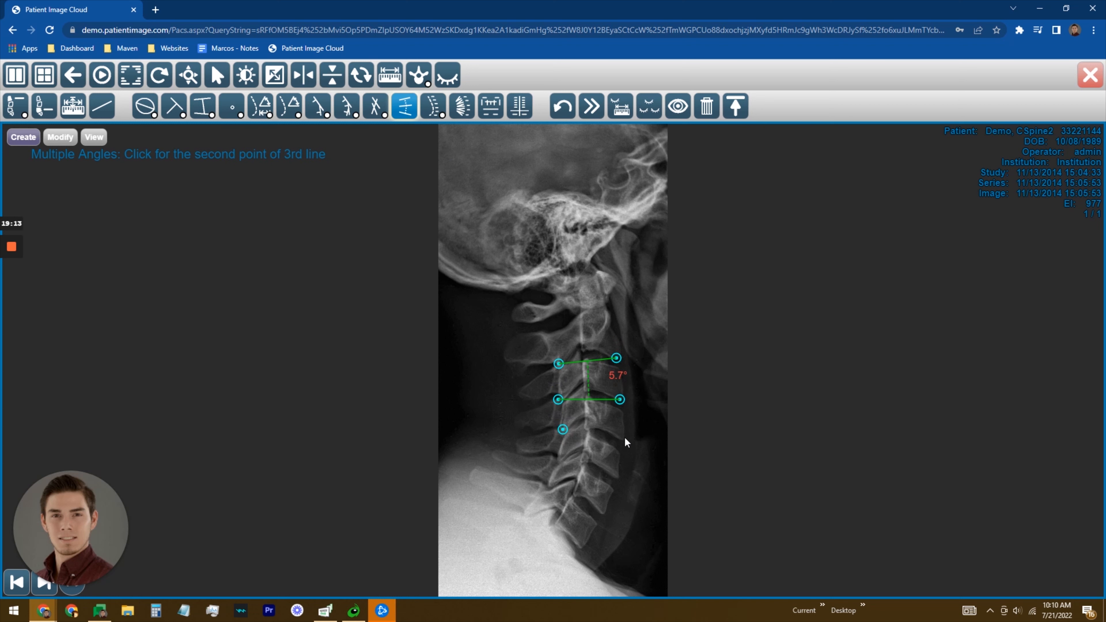
{"action": "left_click", "coordinate": [623, 437]}
Step: Add three more posterior-to-anterior Multiple Angles lines at C5–C6, C6–C7 and along the lower edge of C7
{"action": "left_click", "coordinate": [559, 460]}
{"action": "left_click", "coordinate": [617, 476]}
{"action": "left_click", "coordinate": [549, 484]}
{"action": "left_click", "coordinate": [602, 515]}
{"action": "left_click", "coordinate": [527, 513]}
{"action": "left_click", "coordinate": [580, 549]}
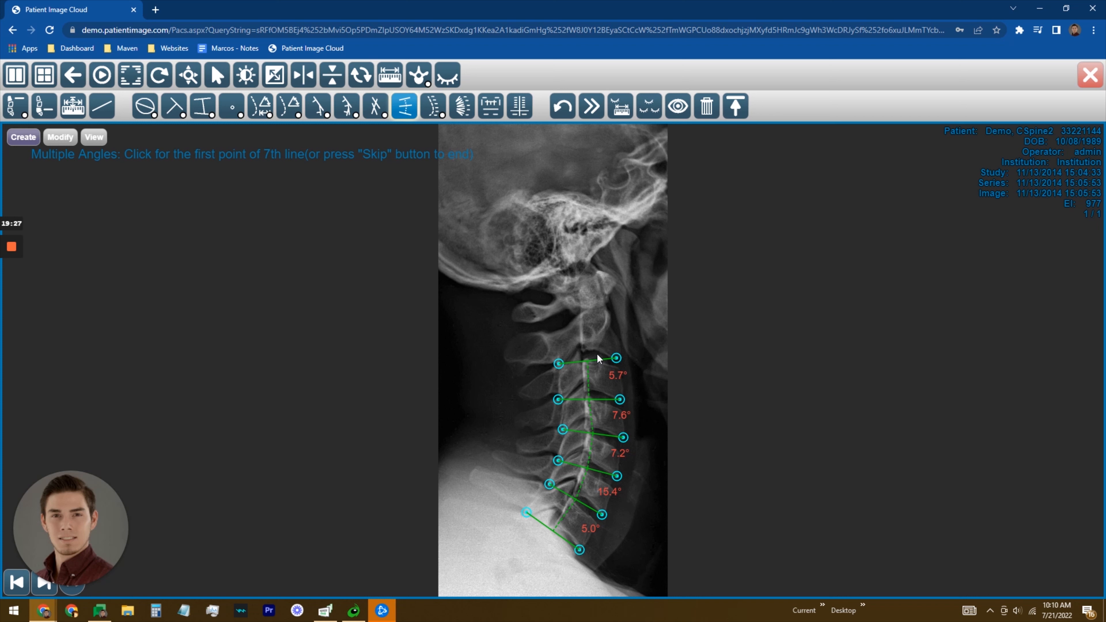
Step: Replace the existing Spine Label annotations with new labels C1 through C7 placed down the cervical vertebrae
{"action": "left_click", "coordinate": [428, 114]}
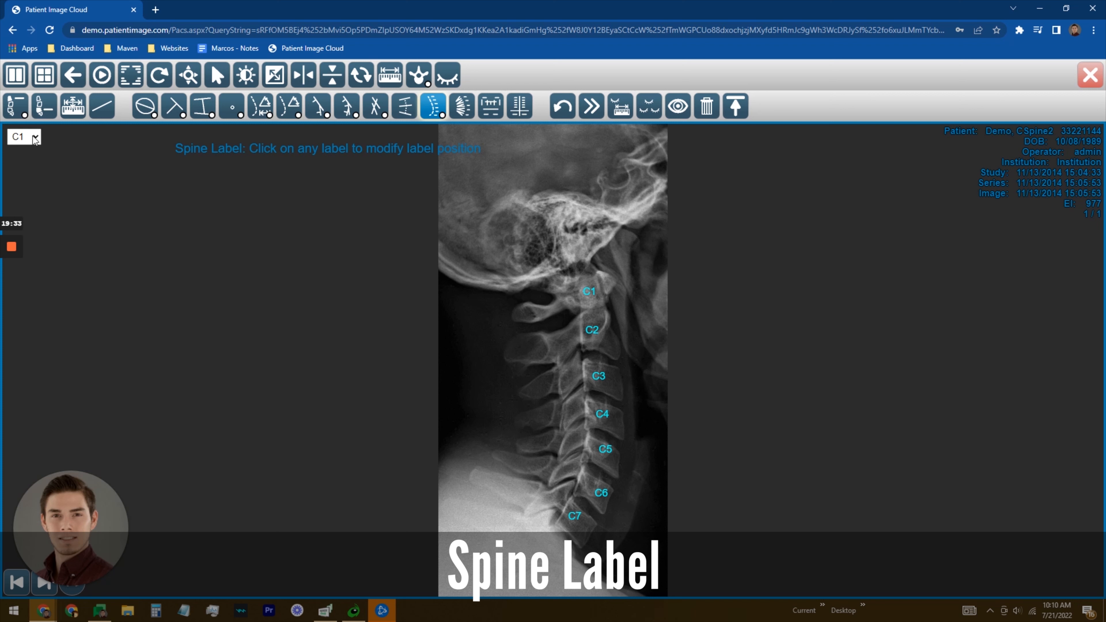
{"action": "left_click", "coordinate": [708, 108]}
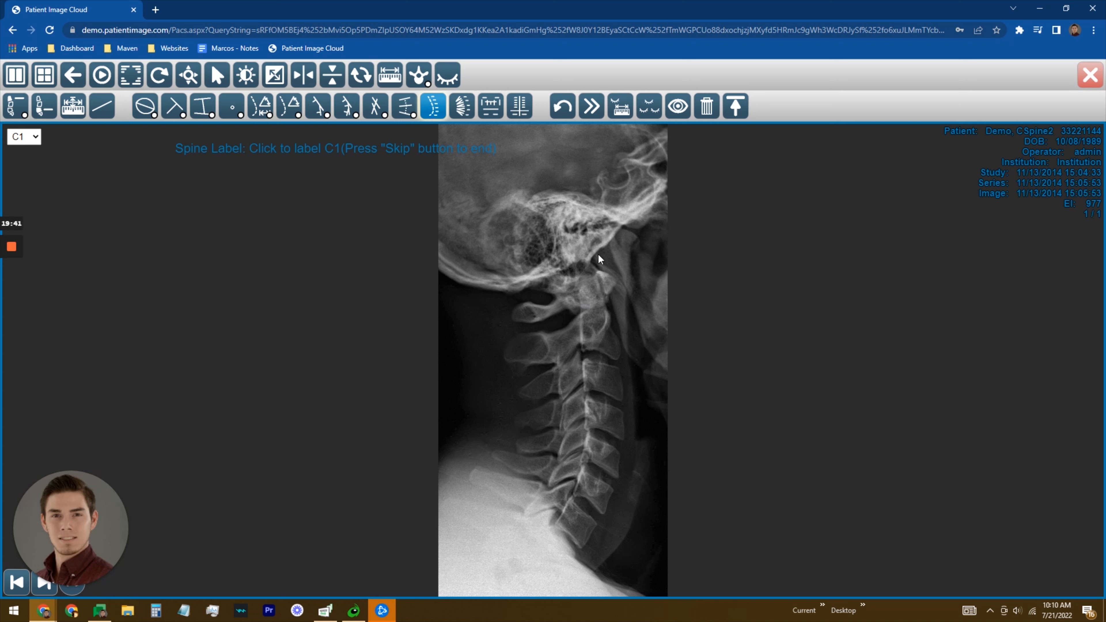
{"action": "left_click", "coordinate": [582, 296]}
{"action": "left_click", "coordinate": [587, 327]}
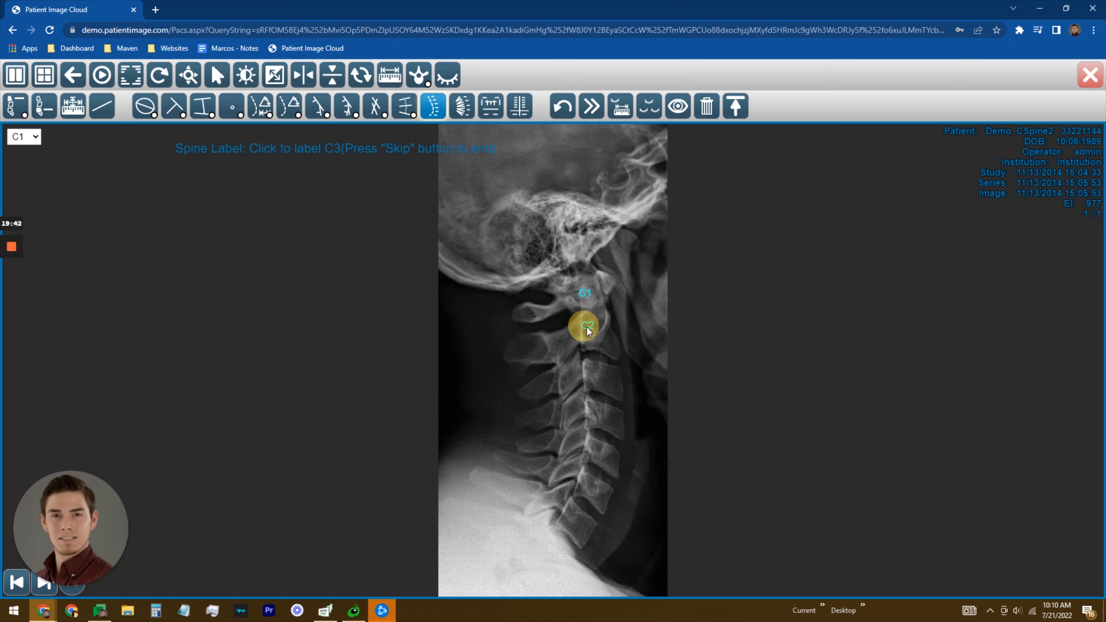
{"action": "left_click", "coordinate": [588, 376]}
{"action": "left_click", "coordinate": [588, 409]}
{"action": "left_click", "coordinate": [586, 451]}
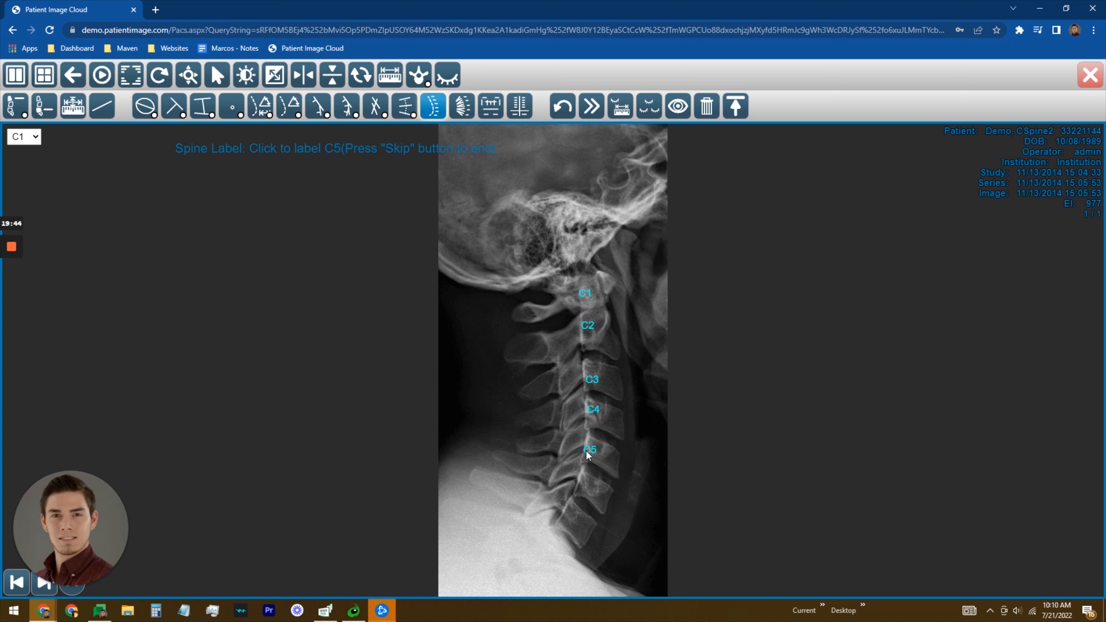
{"action": "left_click", "coordinate": [574, 481]}
{"action": "left_click", "coordinate": [564, 505]}
Step: Place a T1 label below C7, undo it, and end the spine labelling at C7
{"action": "left_click", "coordinate": [538, 543]}
{"action": "left_click", "coordinate": [561, 106]}
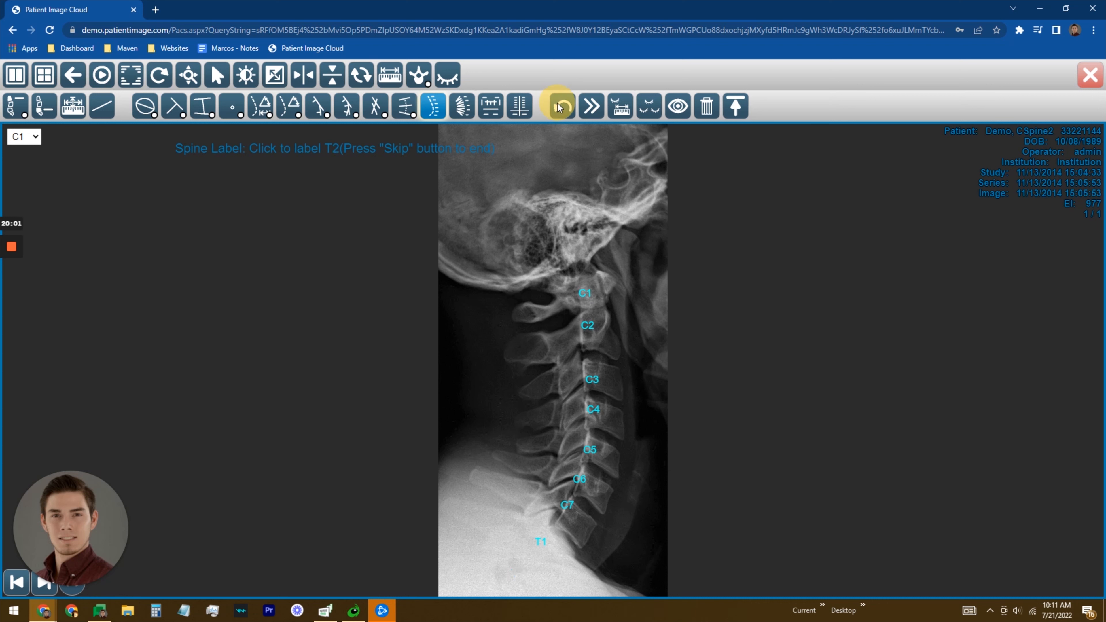
{"action": "left_click", "coordinate": [562, 106]}
{"action": "left_click", "coordinate": [587, 101]}
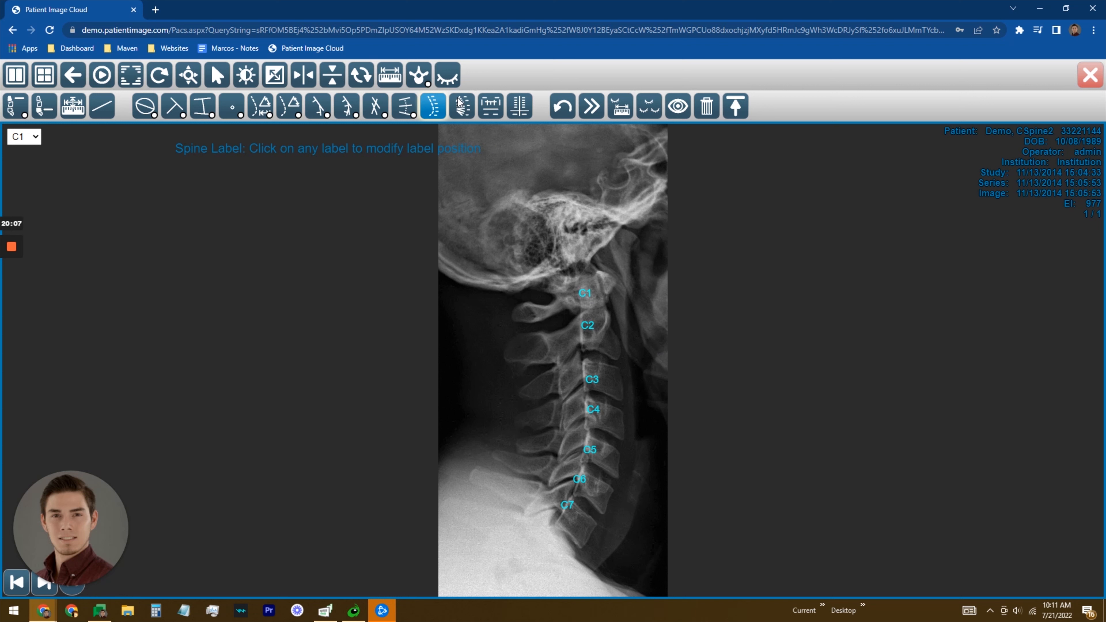
Step: Close the cervical image with its annotations saved, and open the 01/09/2015 lumbosacral spine image with the chiropractic tools shown
{"action": "left_click", "coordinate": [464, 107]}
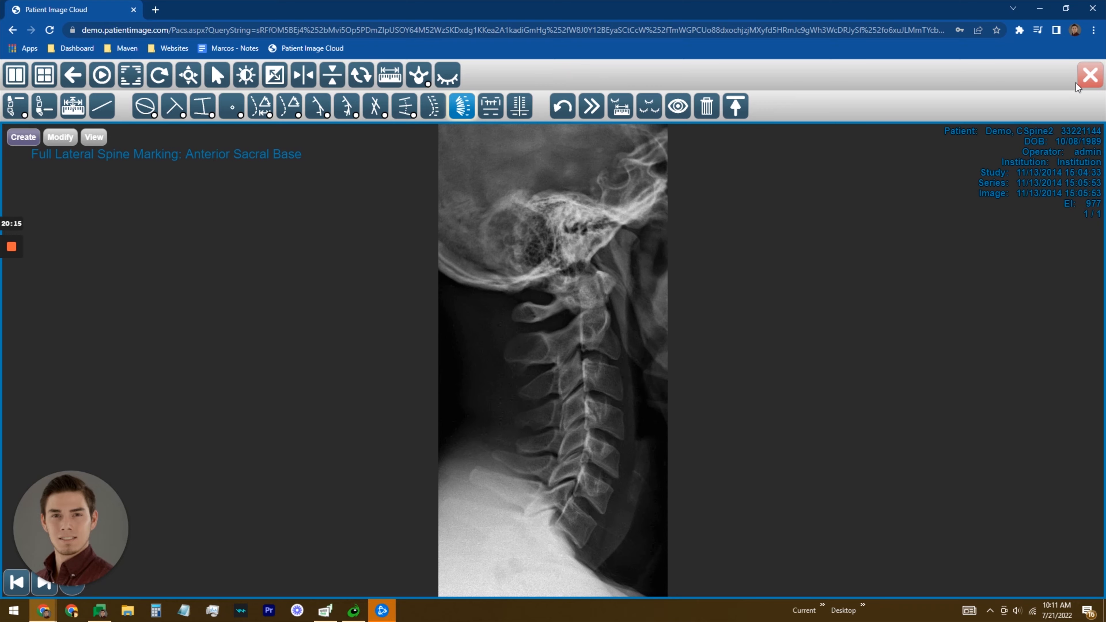
{"action": "left_click", "coordinate": [1090, 82]}
{"action": "left_click", "coordinate": [518, 351]}
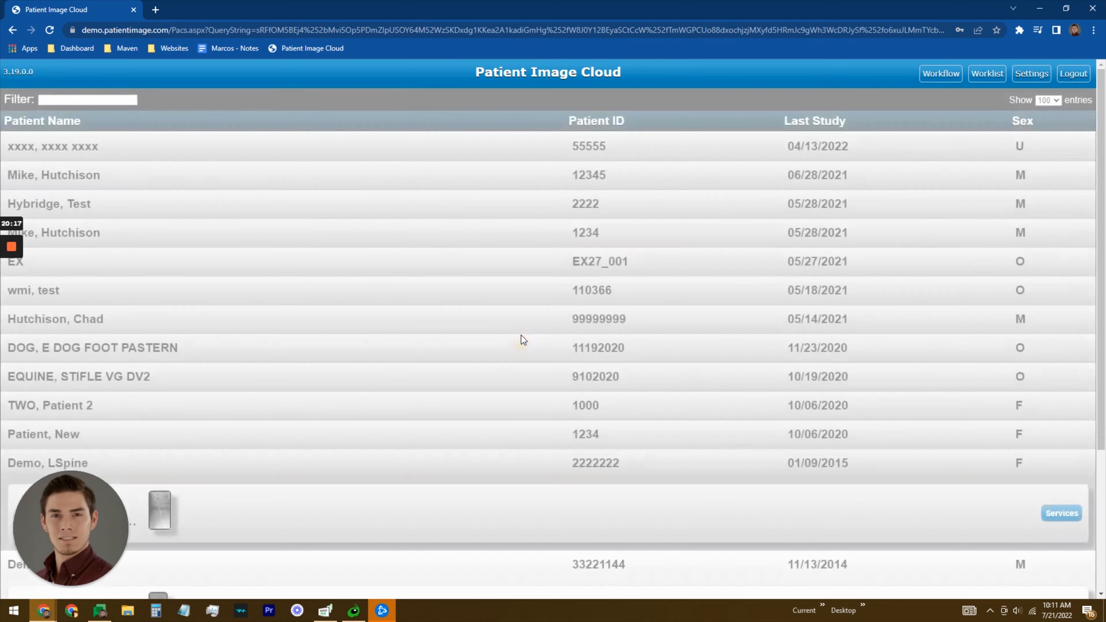
{"action": "scroll", "coordinate": [174, 392], "scroll_direction": "down", "scroll_amount": 5}
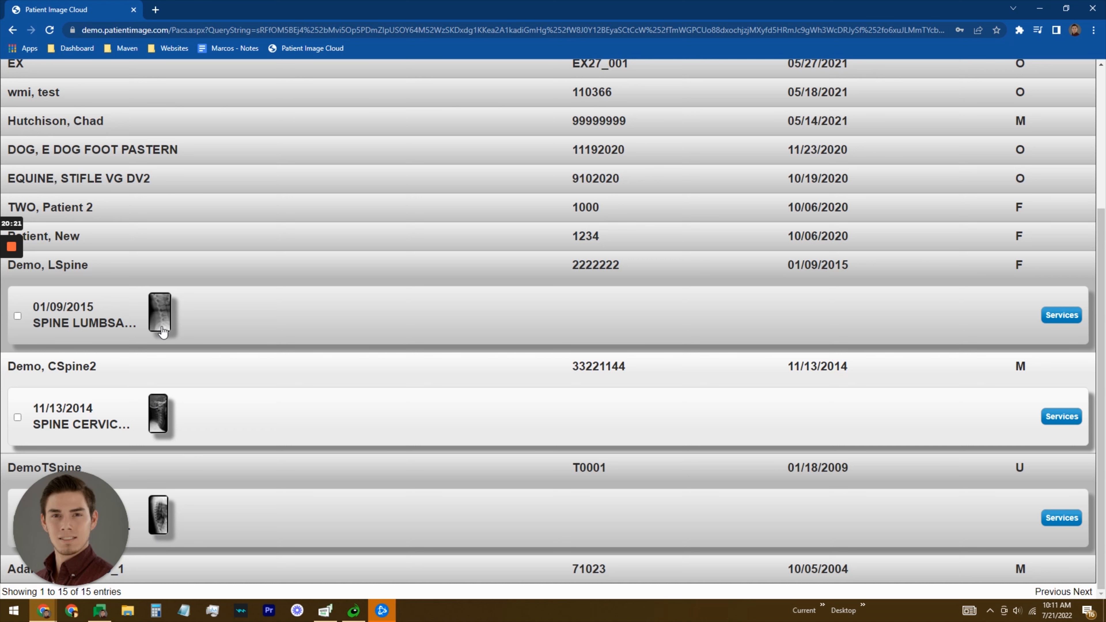
{"action": "left_click", "coordinate": [160, 312]}
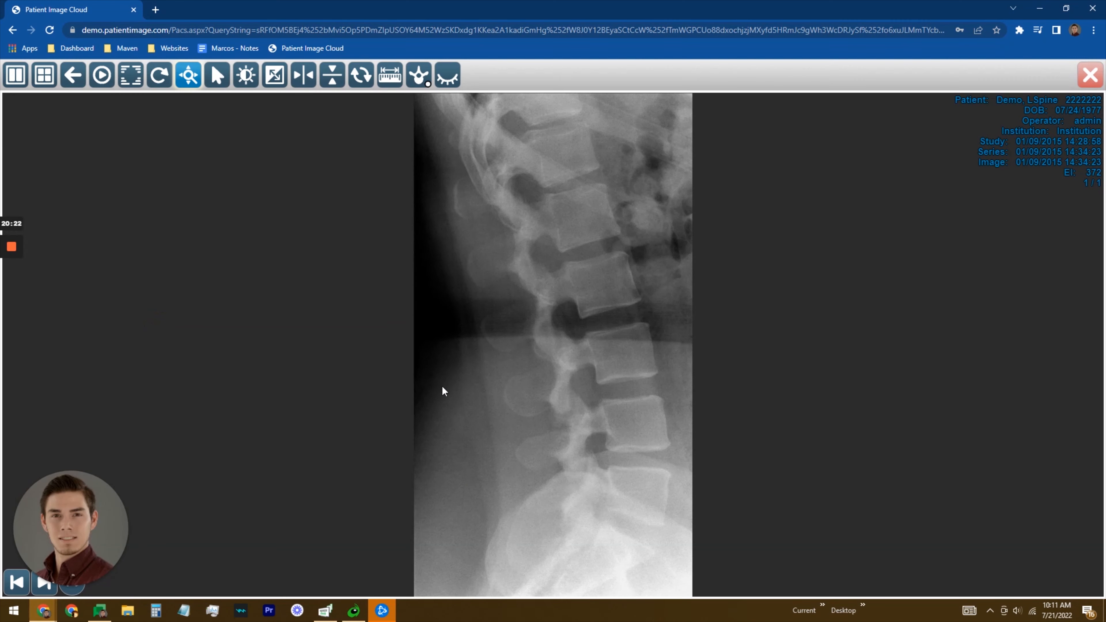
{"action": "left_click", "coordinate": [417, 74]}
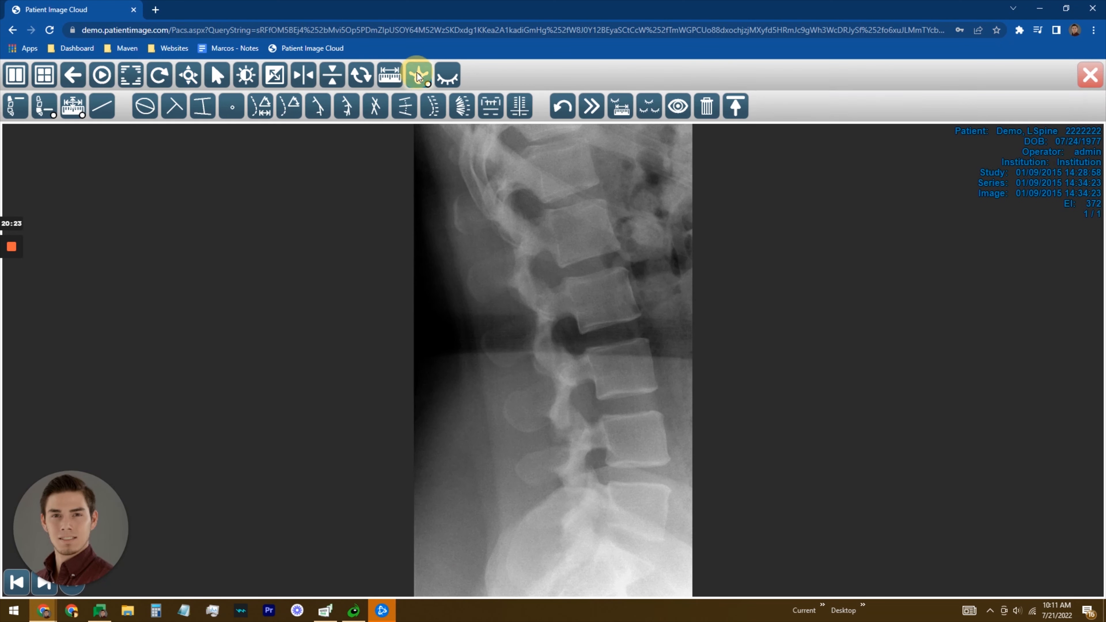
Step: Start a Full Lateral Spine Marking and mark the sacral base and the upper and lower edges of L5, each anterior to posterior
{"action": "left_click", "coordinate": [461, 107]}
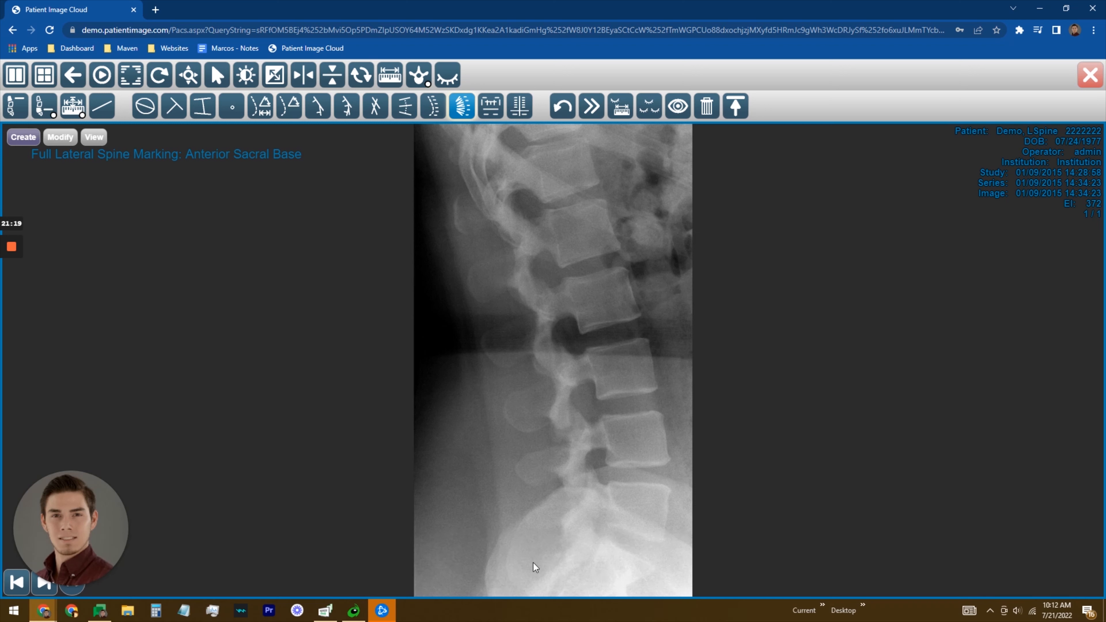
{"action": "left_click", "coordinate": [653, 569]}
{"action": "left_click", "coordinate": [602, 542]}
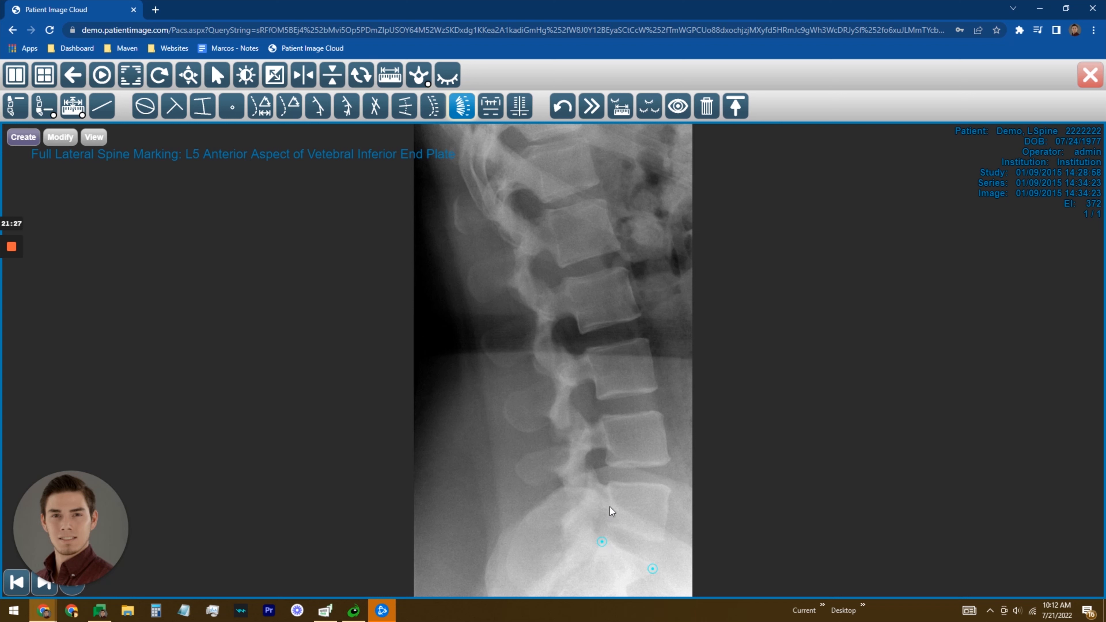
{"action": "left_click", "coordinate": [669, 489]}
{"action": "left_click", "coordinate": [610, 484]}
{"action": "left_click", "coordinate": [662, 541]}
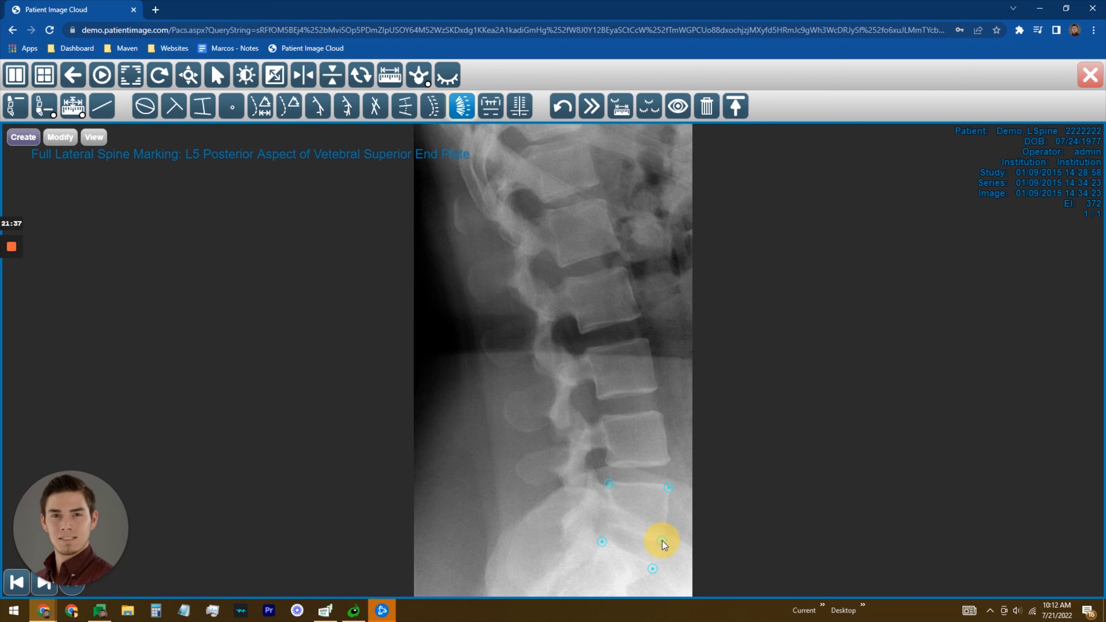
{"action": "left_click", "coordinate": [605, 523]}
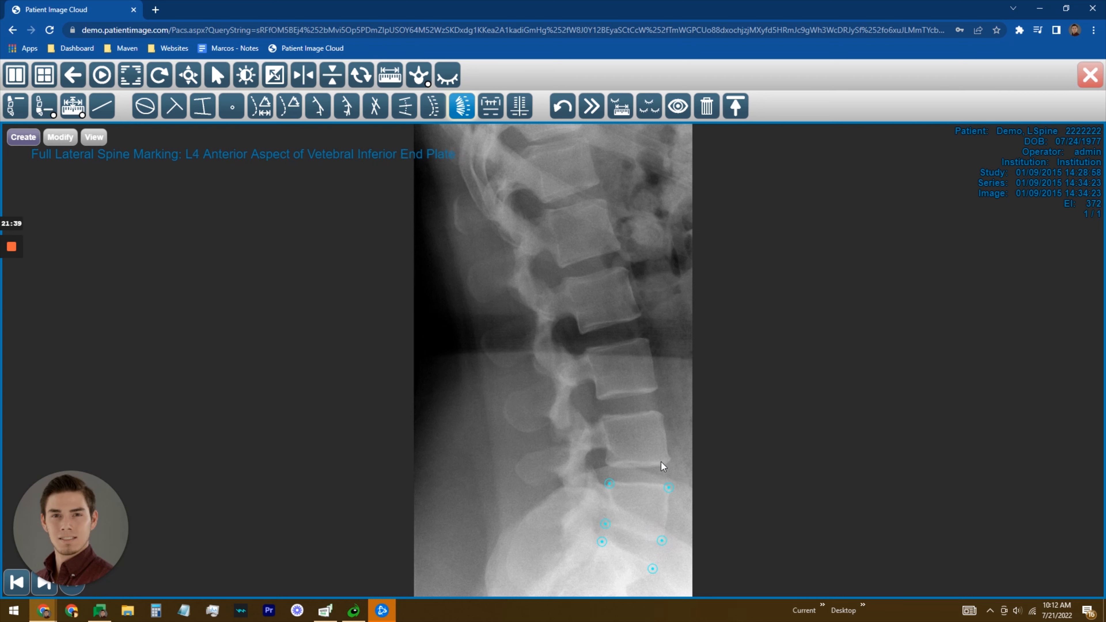
Step: Mark the anterior and posterior corners of the inferior and superior end plates of L4 and L3
{"action": "left_click", "coordinate": [668, 461]}
{"action": "left_click", "coordinate": [608, 461]}
{"action": "left_click", "coordinate": [664, 415]}
{"action": "left_click", "coordinate": [602, 419]}
{"action": "left_click", "coordinate": [654, 389]}
{"action": "left_click", "coordinate": [594, 399]}
{"action": "left_click", "coordinate": [649, 339]}
{"action": "left_click", "coordinate": [588, 347]}
Step: Mark the anterior and posterior corners of the inferior and superior end plates of L2 and L1
{"action": "left_click", "coordinate": [639, 314]}
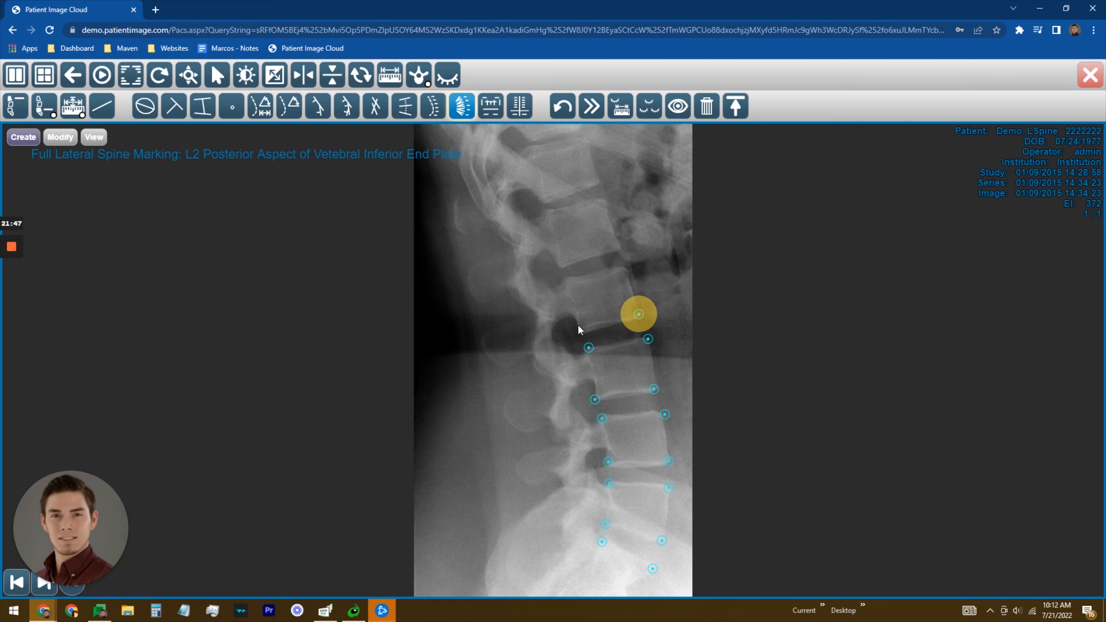
{"action": "left_click", "coordinate": [582, 334]}
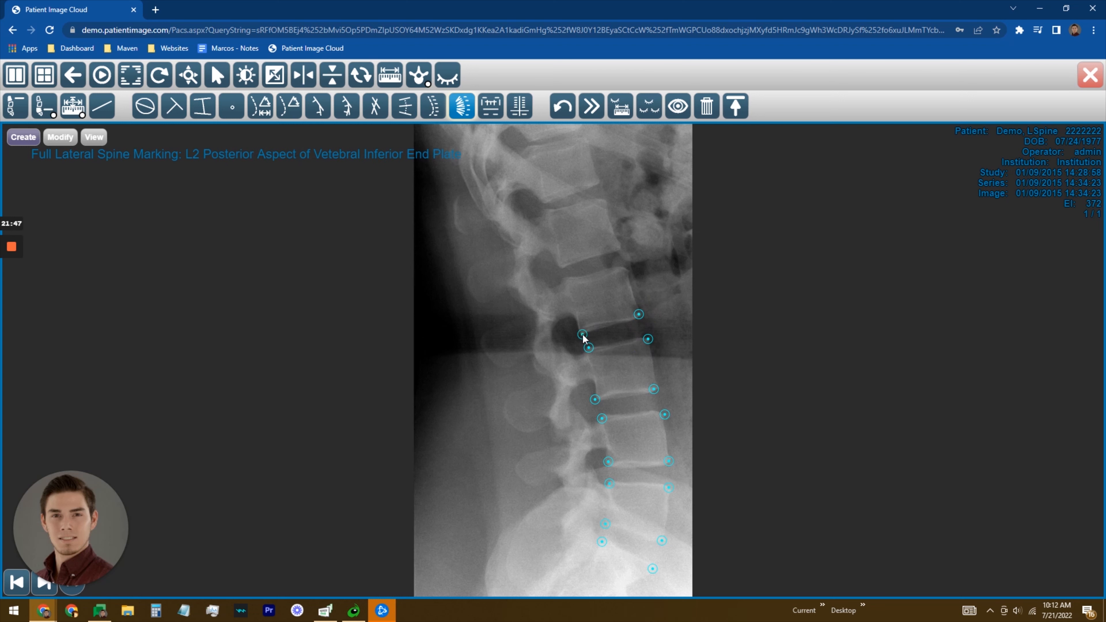
{"action": "left_click", "coordinate": [625, 269]}
{"action": "left_click", "coordinate": [564, 280]}
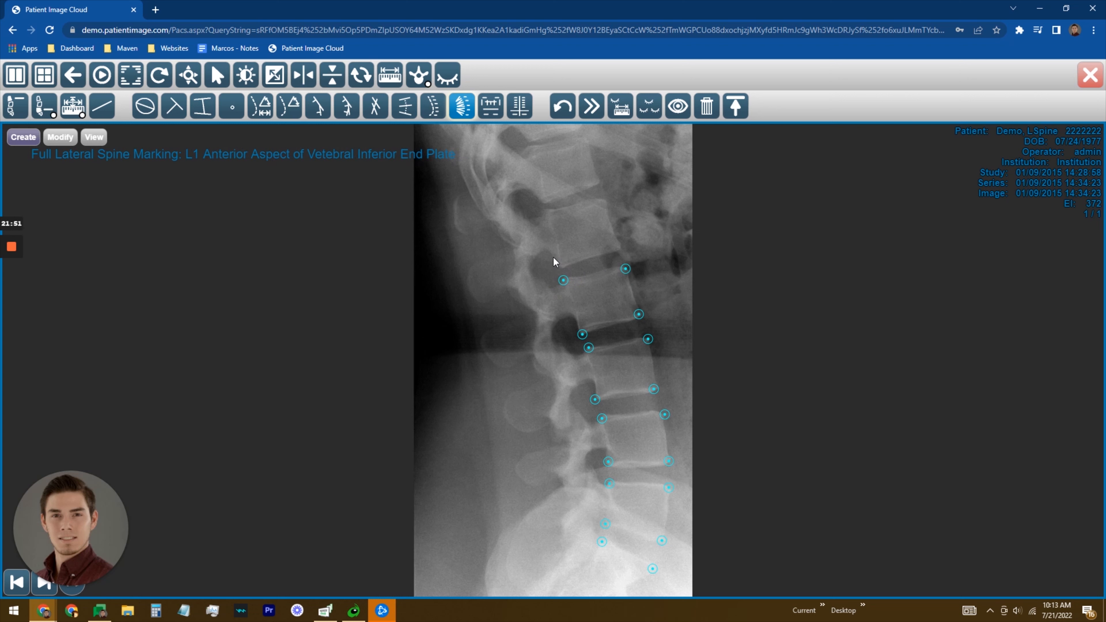
{"action": "left_click", "coordinate": [616, 245]}
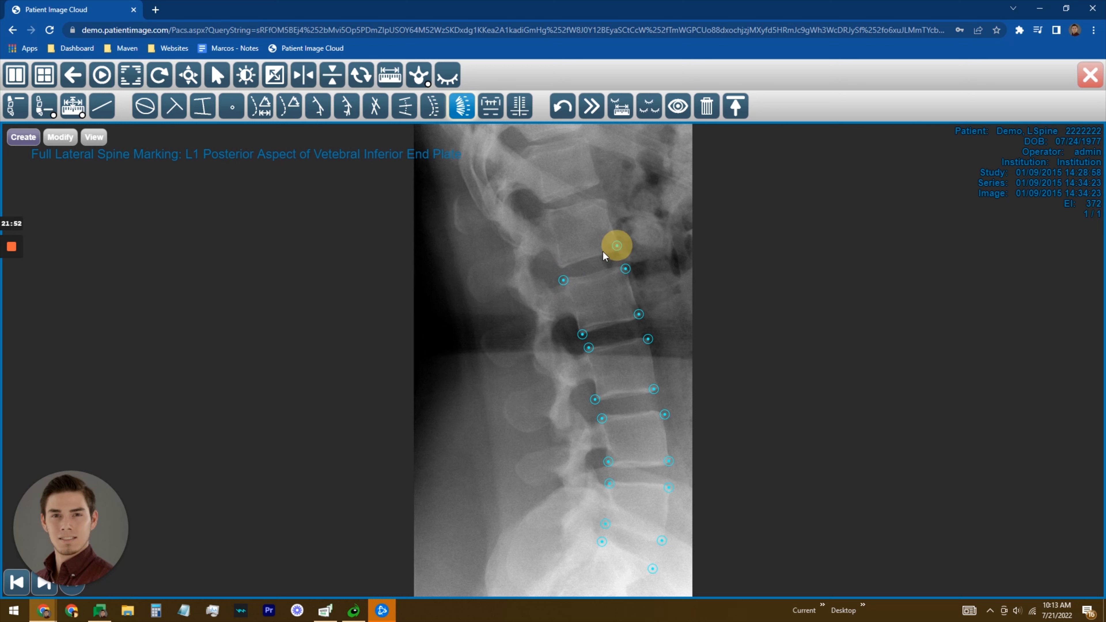
{"action": "left_click", "coordinate": [561, 265]}
{"action": "left_click", "coordinate": [602, 199]}
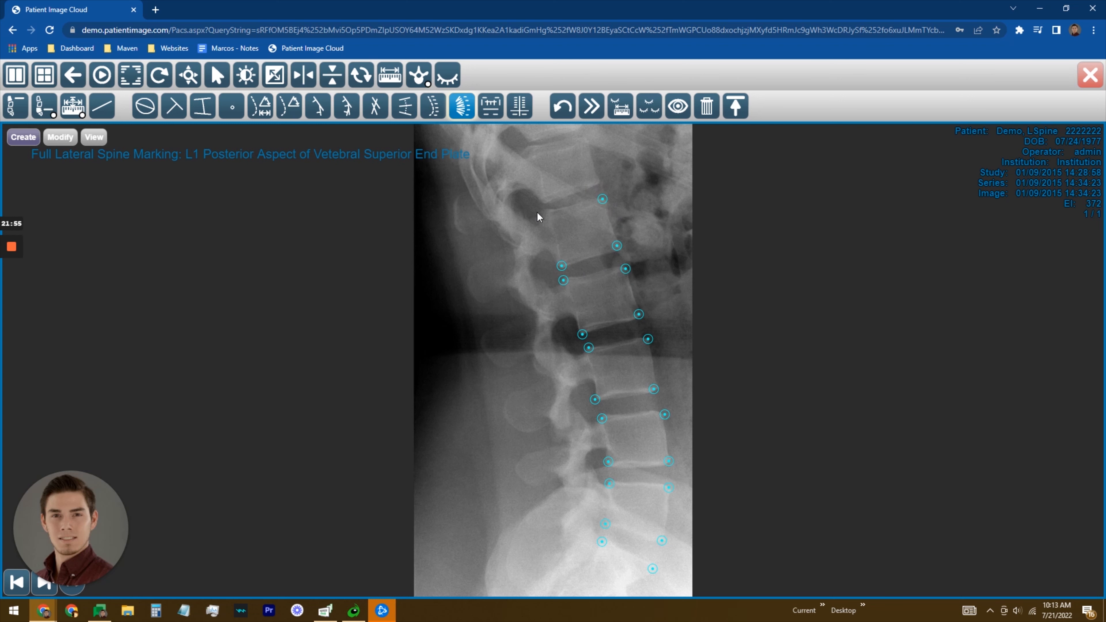
{"action": "left_click", "coordinate": [547, 214]}
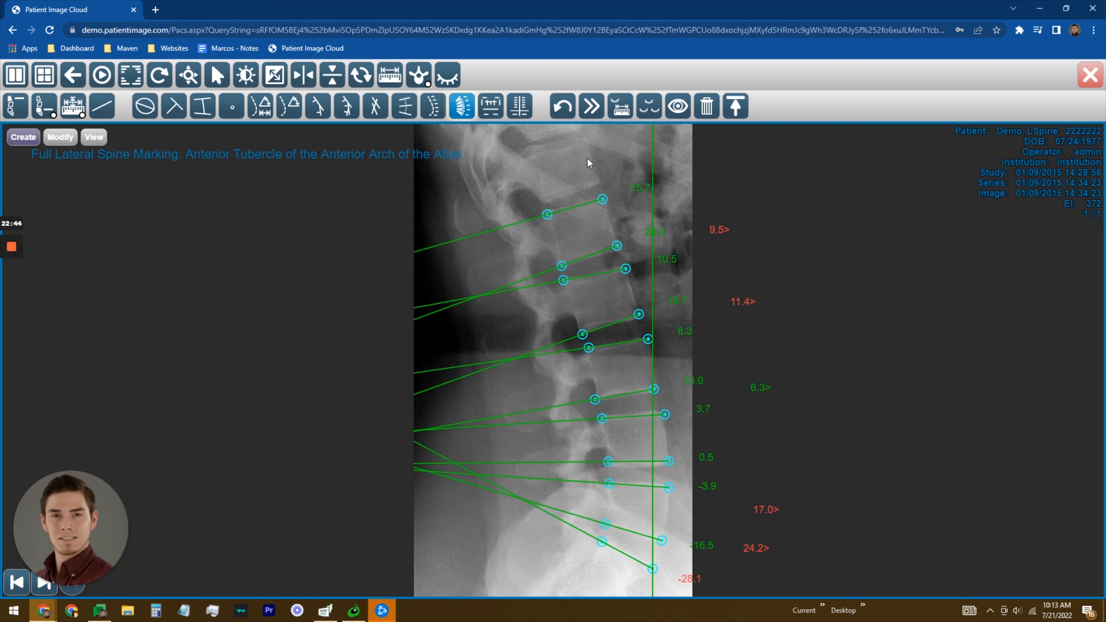
Step: Place the atlas tubercle point near the image's upper edge and a deviation point below the sacral base, nudging the latter slightly anteriorly
{"action": "left_click", "coordinate": [620, 133]}
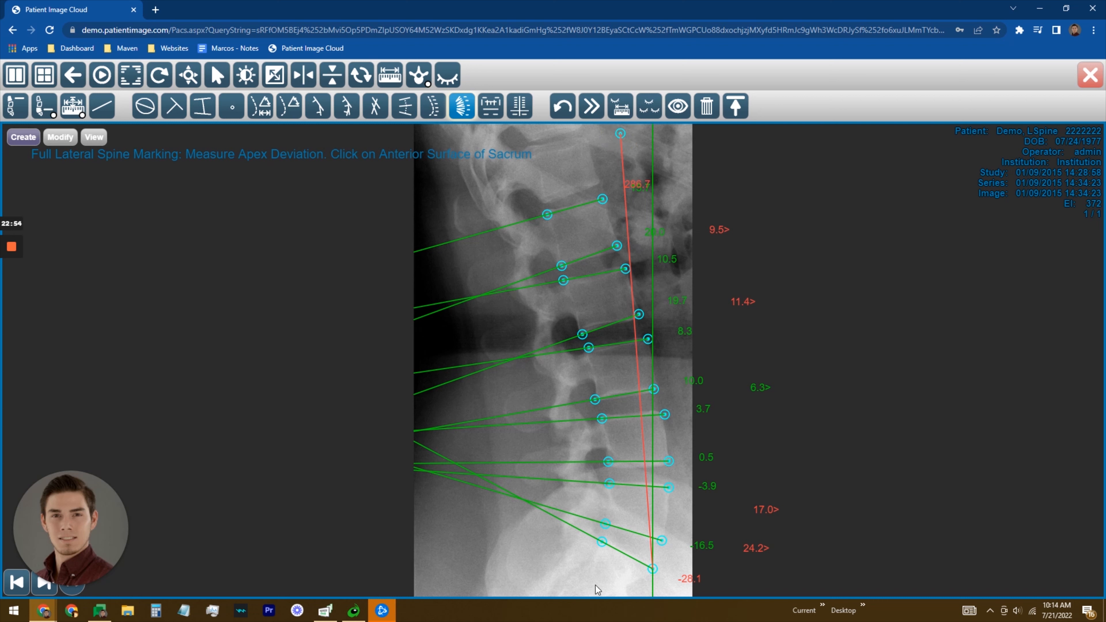
{"action": "left_click", "coordinate": [625, 586]}
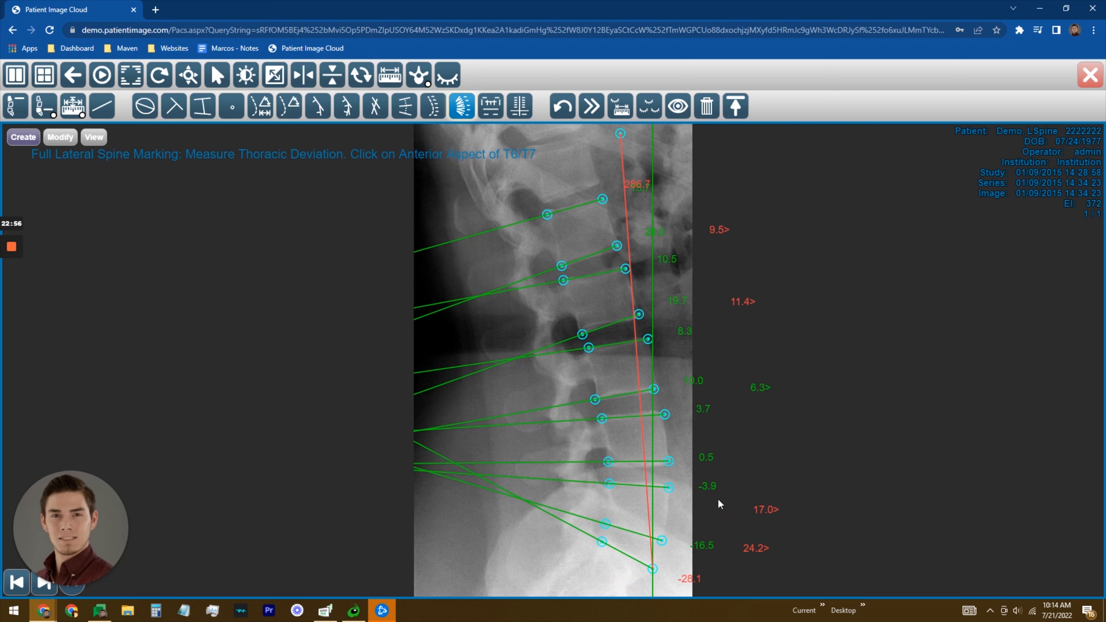
{"action": "left_click", "coordinate": [623, 583]}
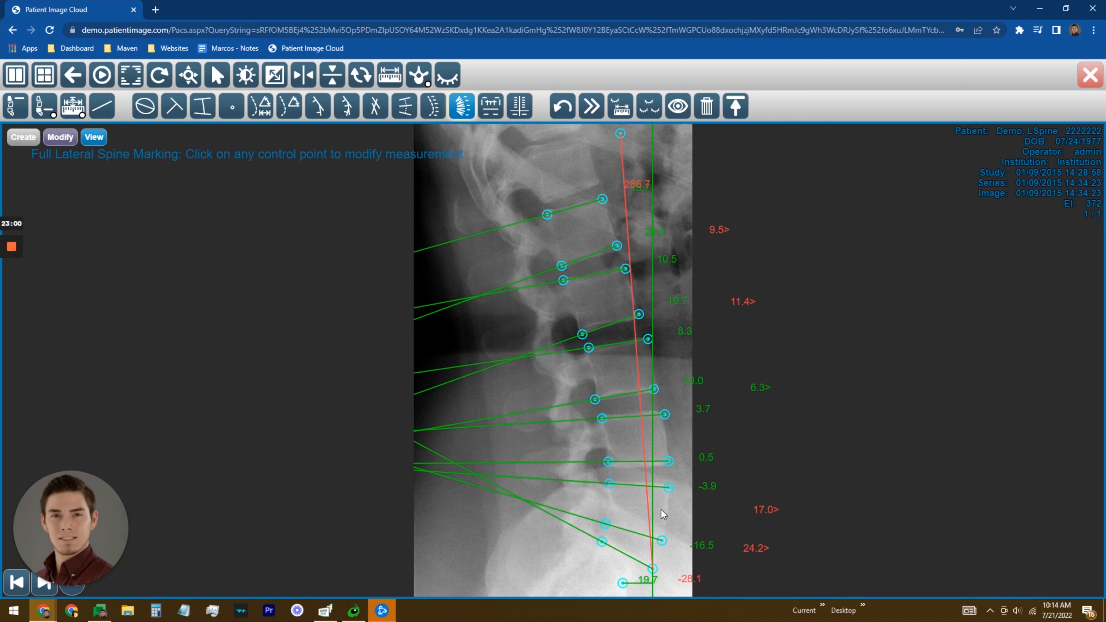
{"action": "left_click", "coordinate": [613, 585]}
{"action": "left_click_drag", "start_coordinate": [623, 585], "coordinate": [624, 584]}
Step: Close the lumbar image with its annotations saved, and open the full-spine frontal image from the second 10/06/2020 study
{"action": "left_click", "coordinate": [1090, 75]}
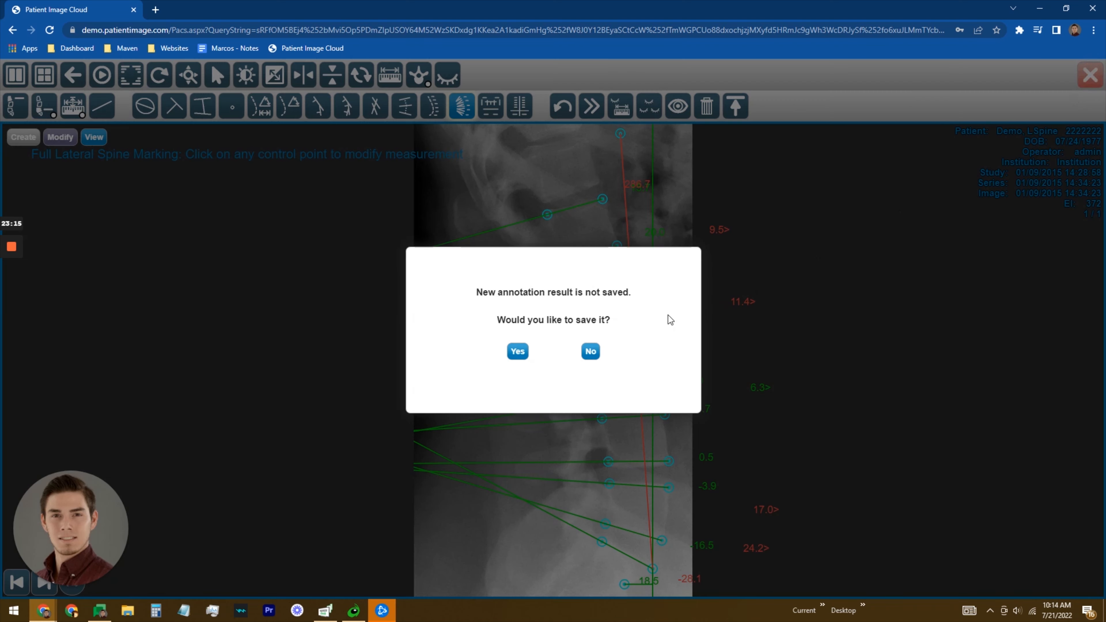
{"action": "left_click", "coordinate": [516, 351]}
{"action": "scroll", "coordinate": [231, 406], "scroll_direction": "down", "scroll_amount": 5}
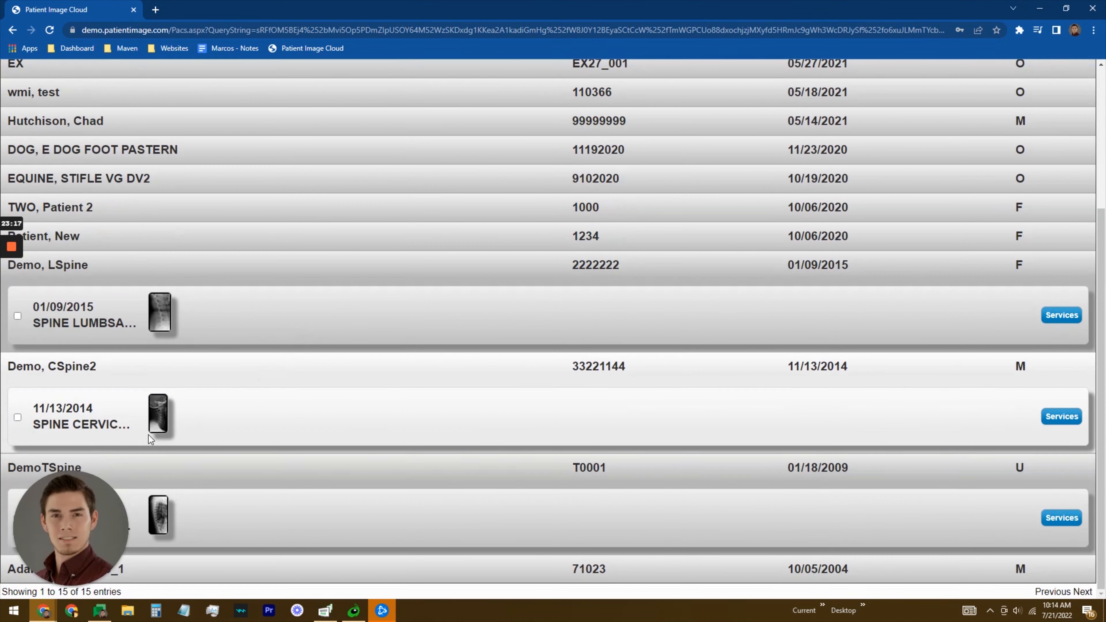
{"action": "left_click", "coordinate": [99, 251]}
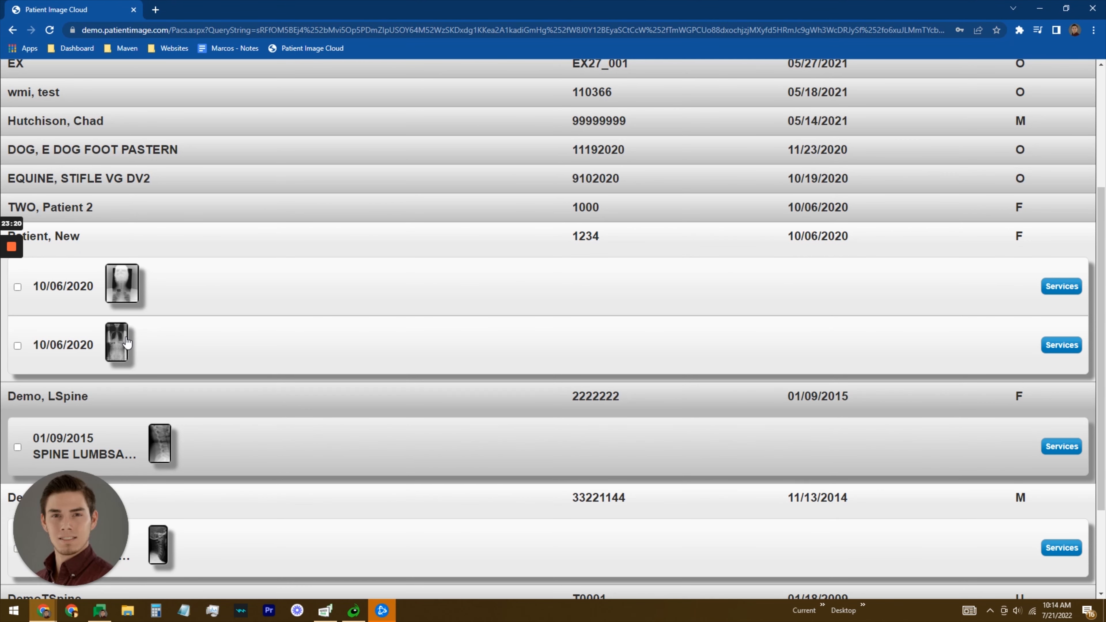
{"action": "left_click", "coordinate": [126, 339]}
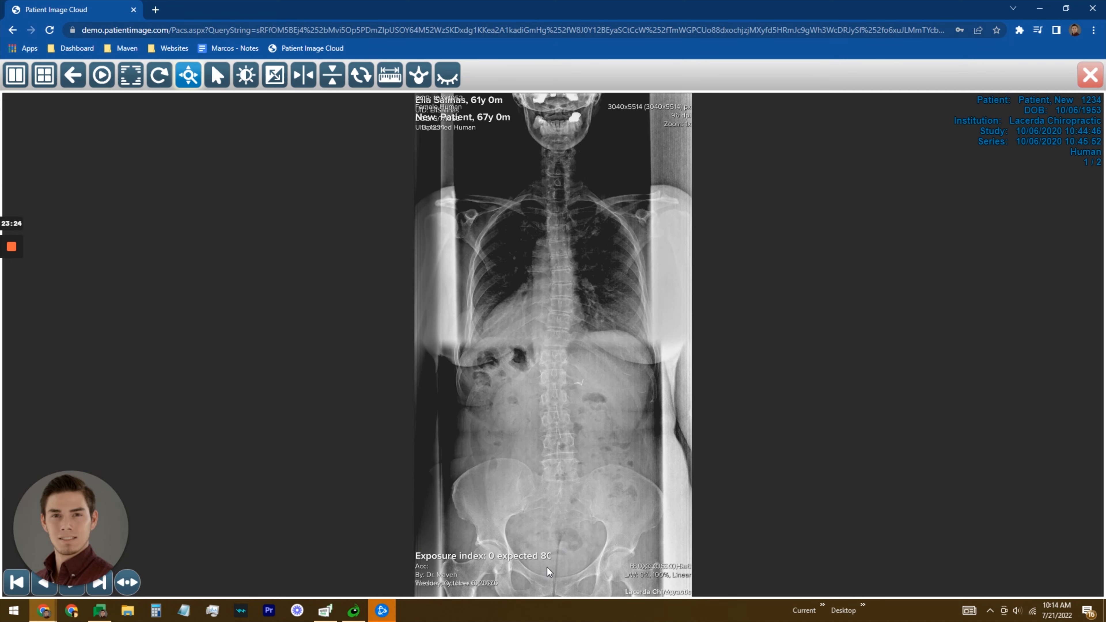
Step: Start the Gonstead Pelvis Analysis on the pelvis, skip the lumbar markings, and mark the highest points on the right and left femur heads
{"action": "left_click_drag", "start_coordinate": [553, 554], "coordinate": [570, 407]}
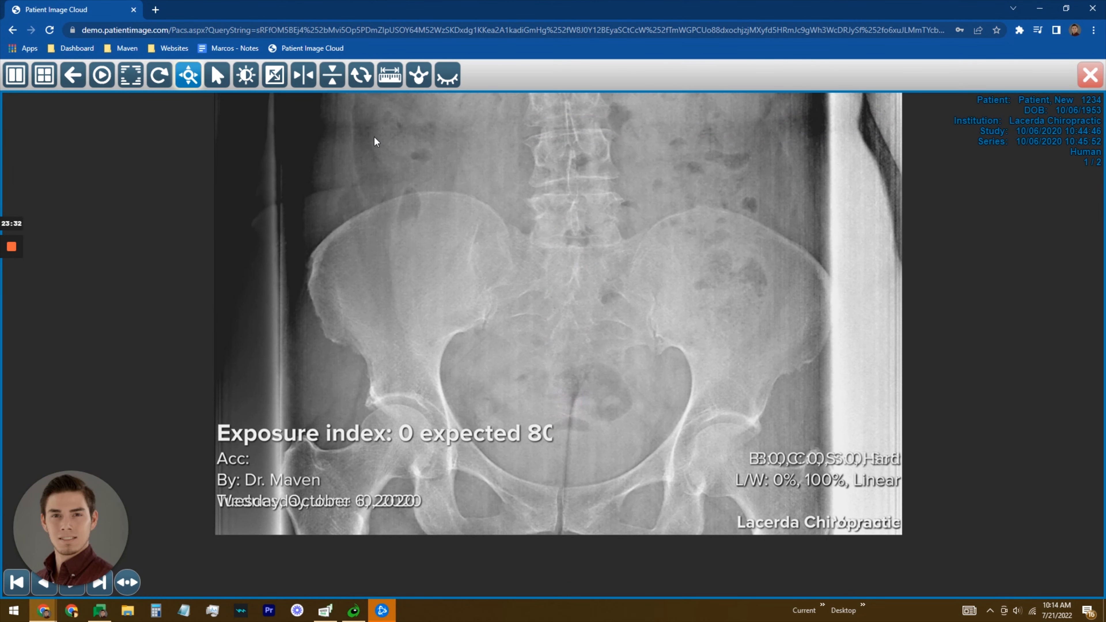
{"action": "left_click", "coordinate": [415, 79]}
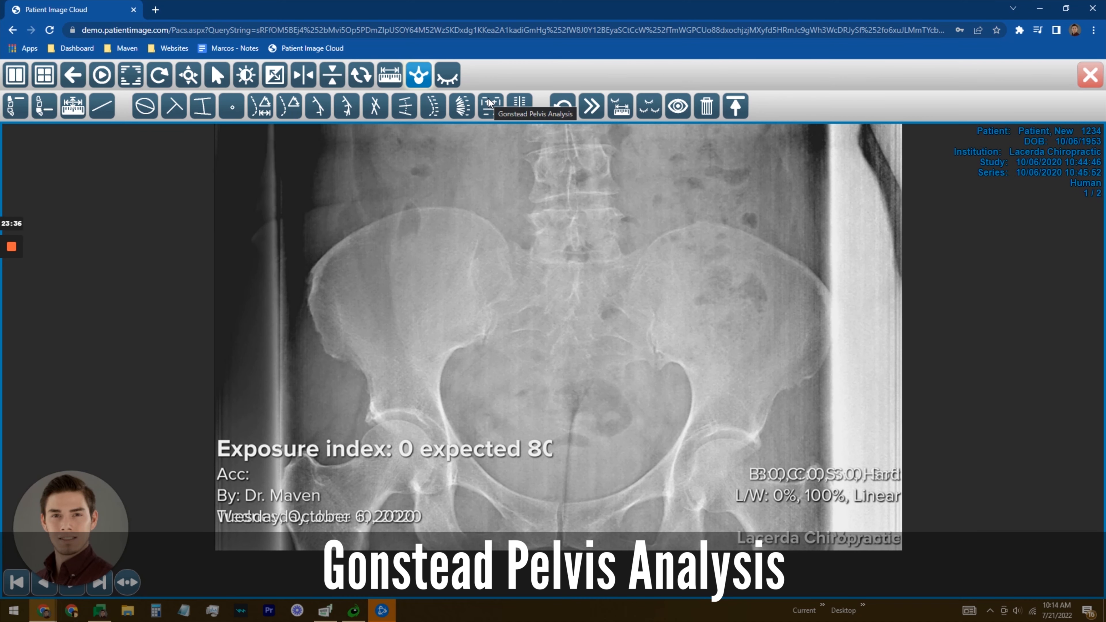
{"action": "left_click", "coordinate": [490, 107]}
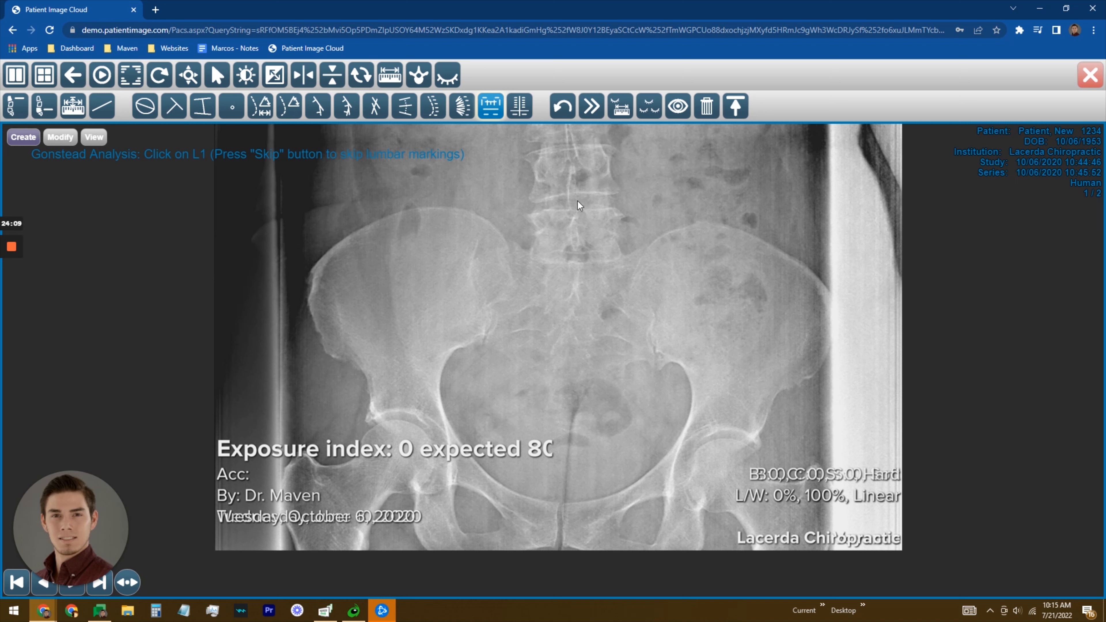
{"action": "left_click", "coordinate": [592, 115]}
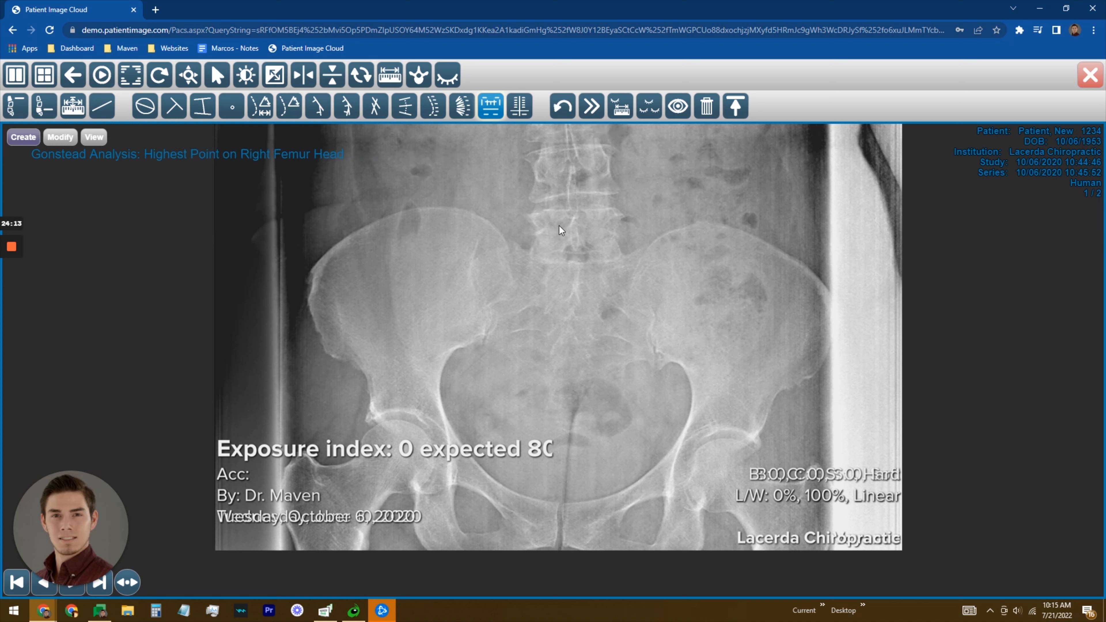
{"action": "left_click", "coordinate": [725, 438]}
{"action": "left_click", "coordinate": [396, 420]}
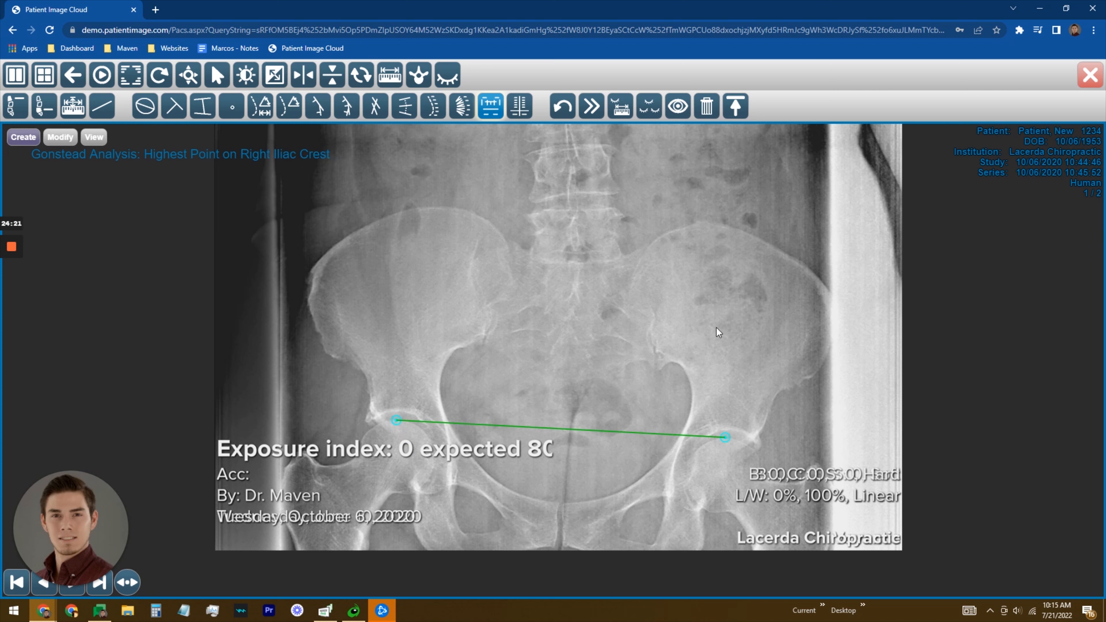
Step: Mark the highest point of the iliac crest and the lowest point of the ischial tuberosity, first on the right, followed by the left
{"action": "left_click", "coordinate": [724, 221]}
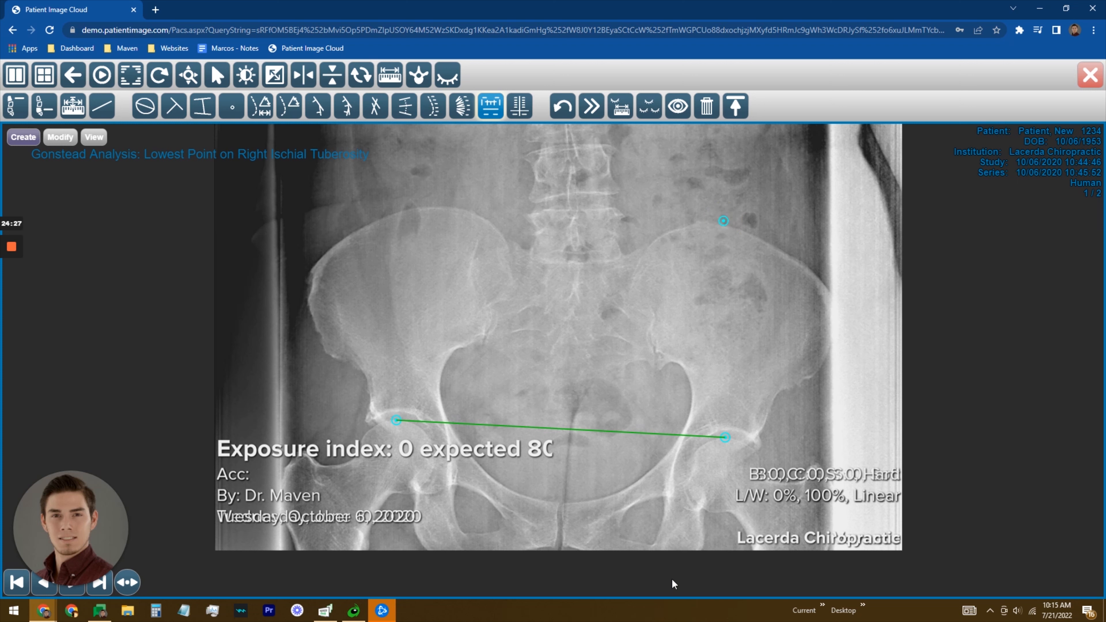
{"action": "left_click", "coordinate": [658, 572]}
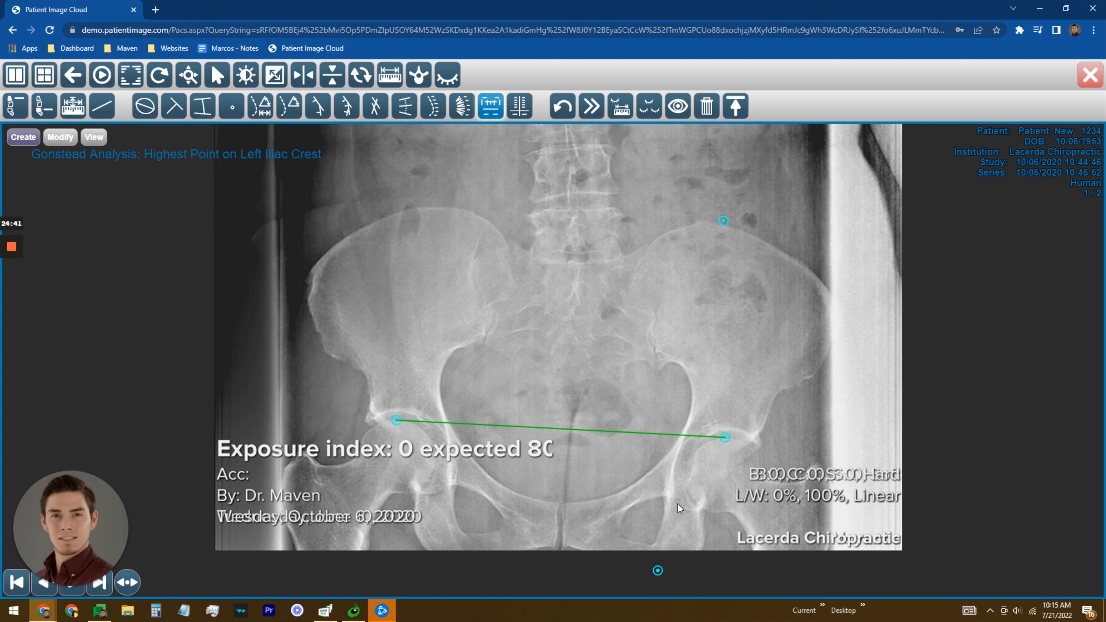
{"action": "left_click", "coordinate": [448, 206]}
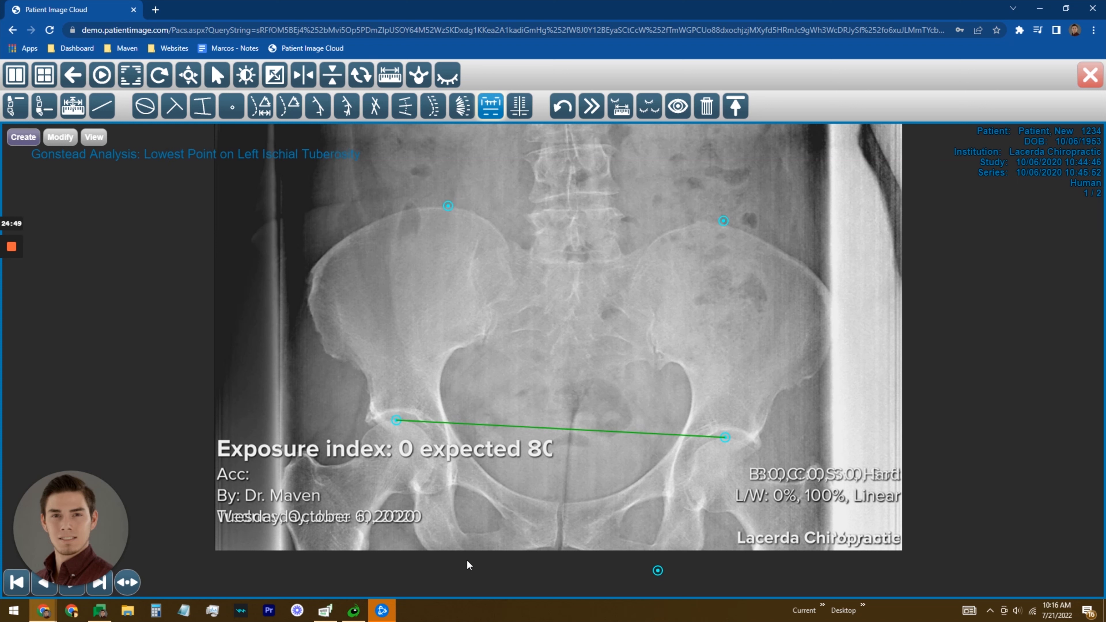
{"action": "left_click", "coordinate": [460, 566]}
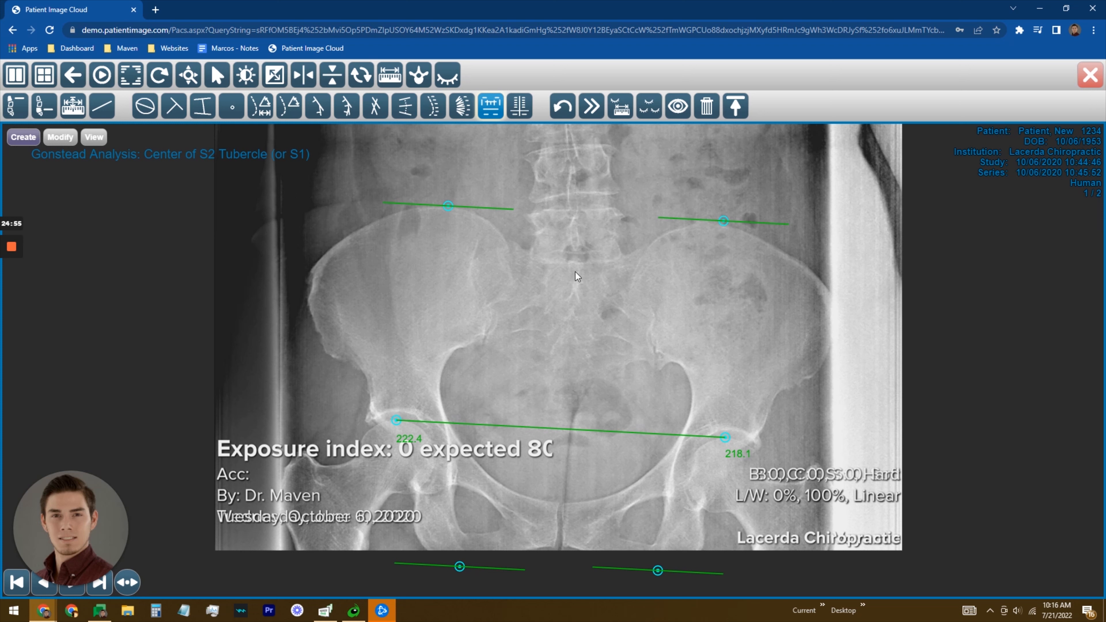
Step: Mark the center of the S2 (or S1) tubercle, the pubic symphysis, and the lateral aspects of the right and left S1 facet bases
{"action": "left_click", "coordinate": [577, 251]}
{"action": "left_click", "coordinate": [560, 526]}
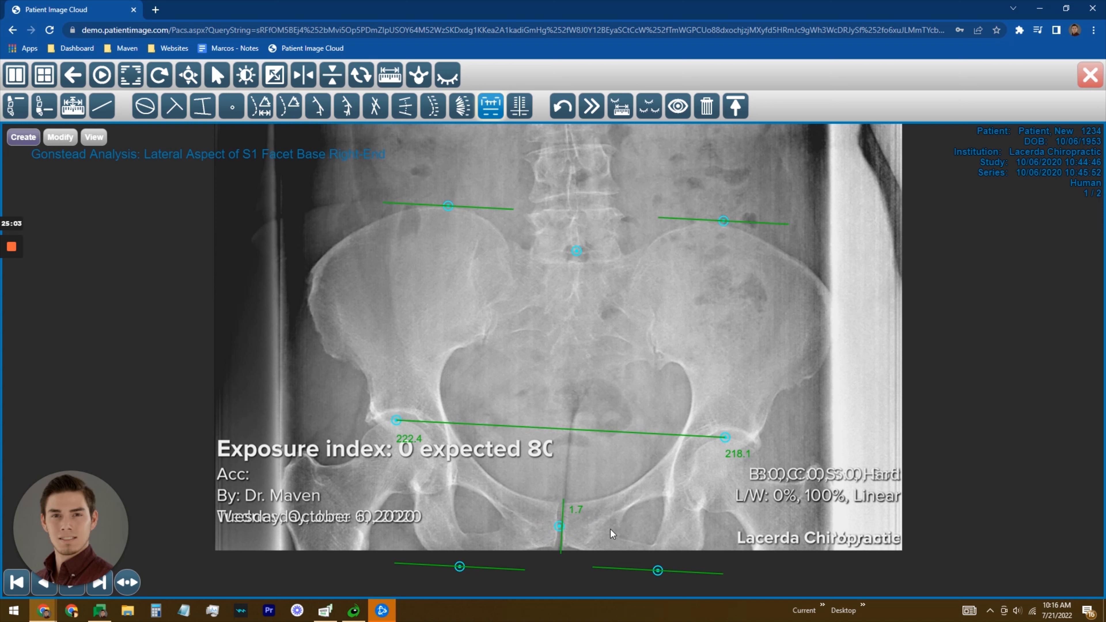
{"action": "left_click", "coordinate": [625, 259]}
{"action": "left_click", "coordinate": [526, 252]}
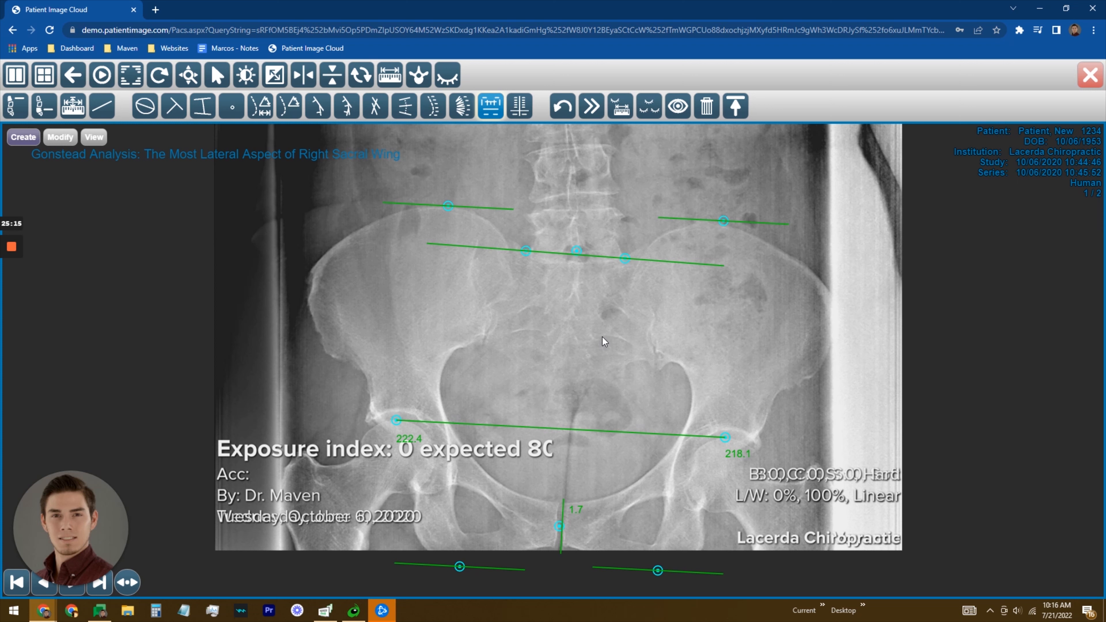
{"action": "left_click", "coordinate": [839, 331]}
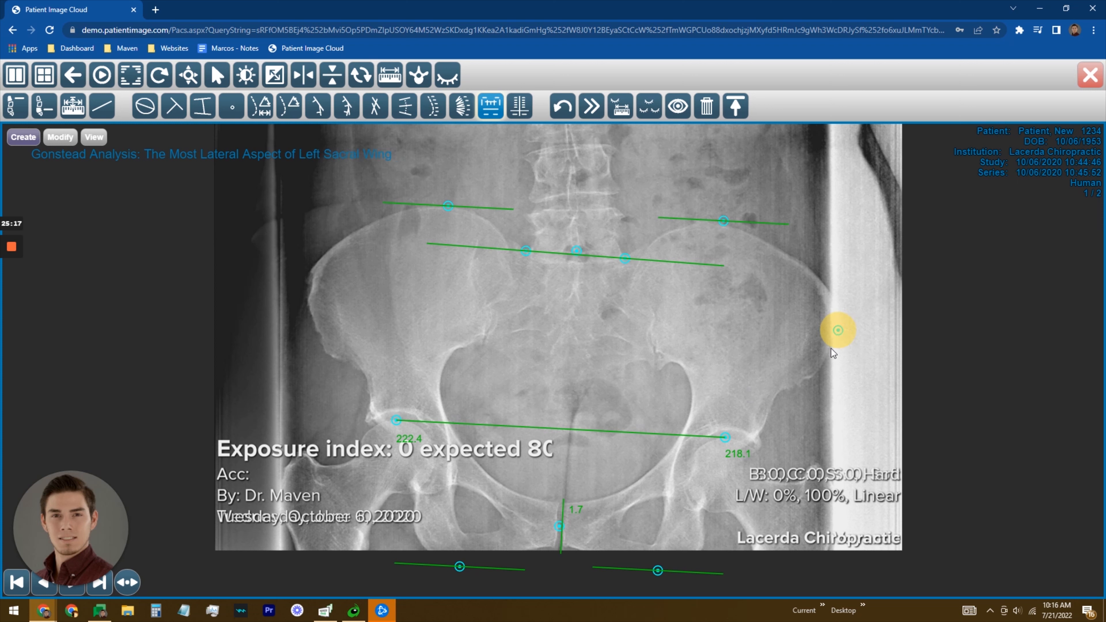
{"action": "left_click", "coordinate": [308, 285]}
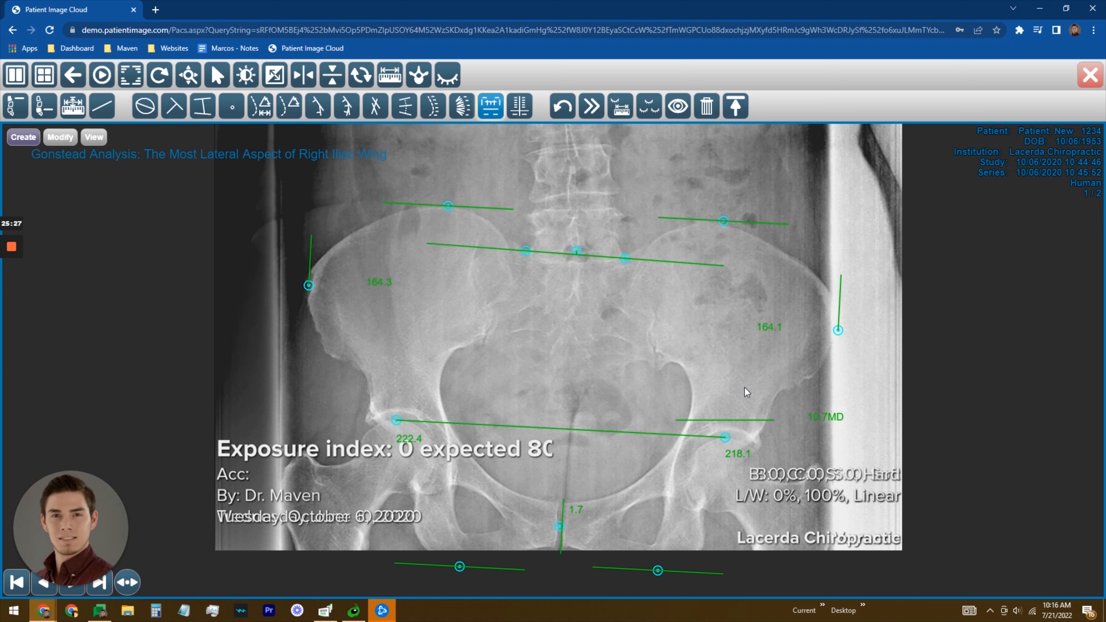
{"action": "left_click", "coordinate": [661, 306]}
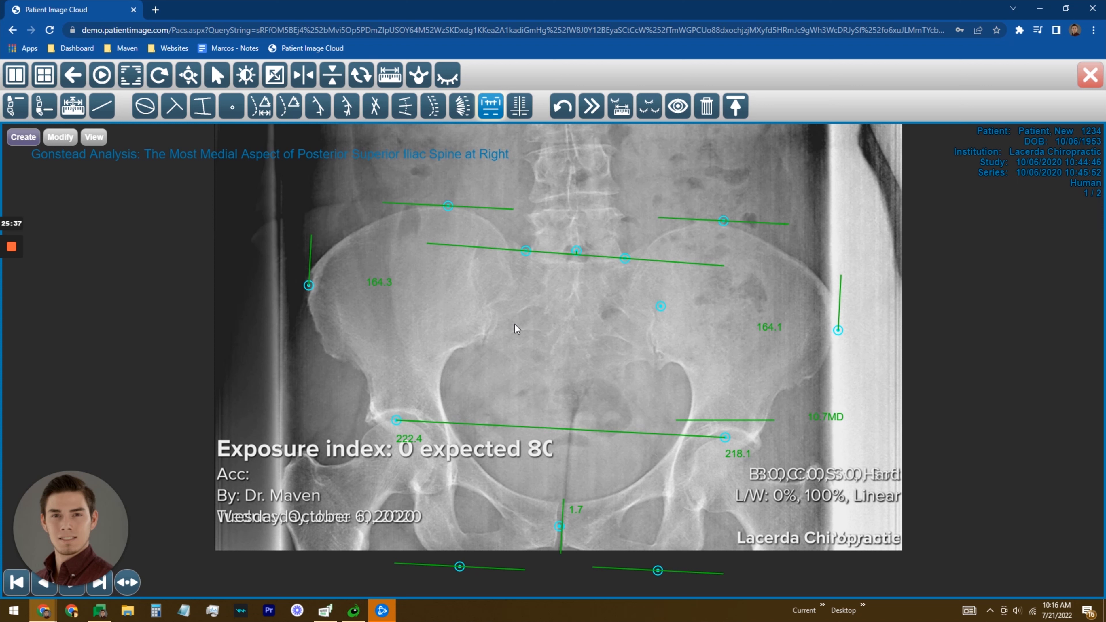
{"action": "left_click", "coordinate": [562, 110]}
{"action": "left_click", "coordinate": [561, 111]}
{"action": "left_click", "coordinate": [561, 109]}
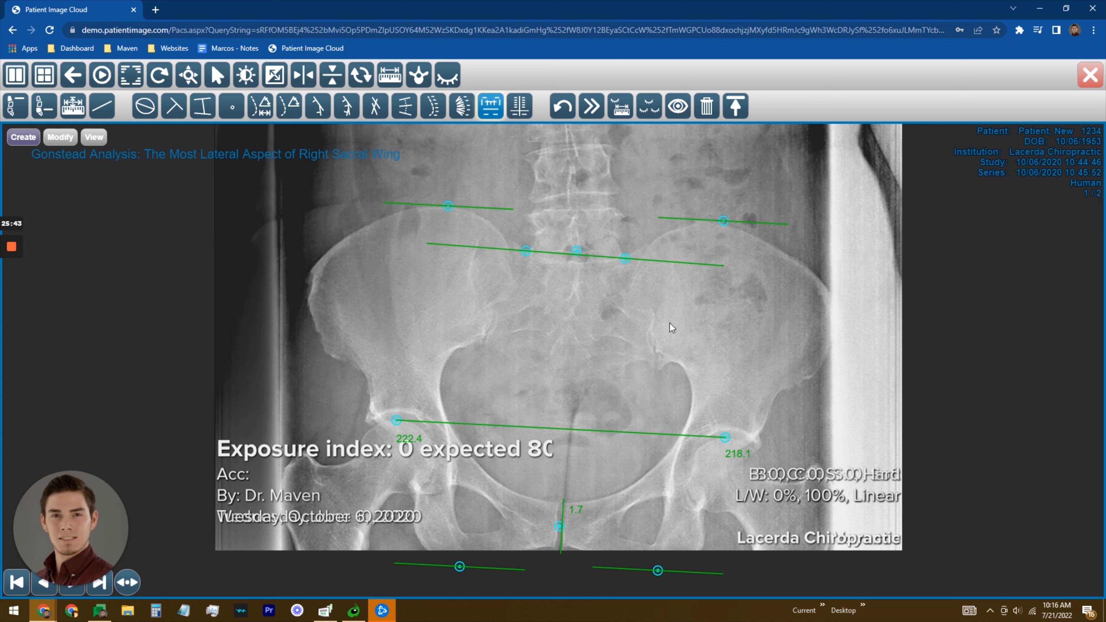
Step: Mark the most lateral aspects of the right and left sacral wings and of the right iliac wing
{"action": "left_click", "coordinate": [658, 318]}
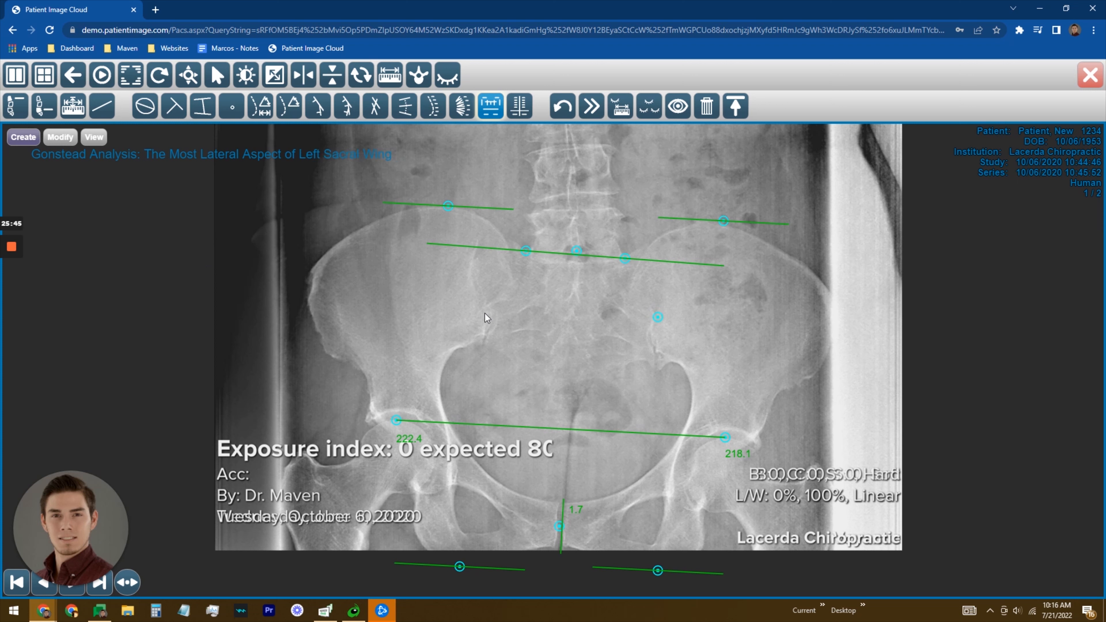
{"action": "left_click", "coordinate": [473, 302]}
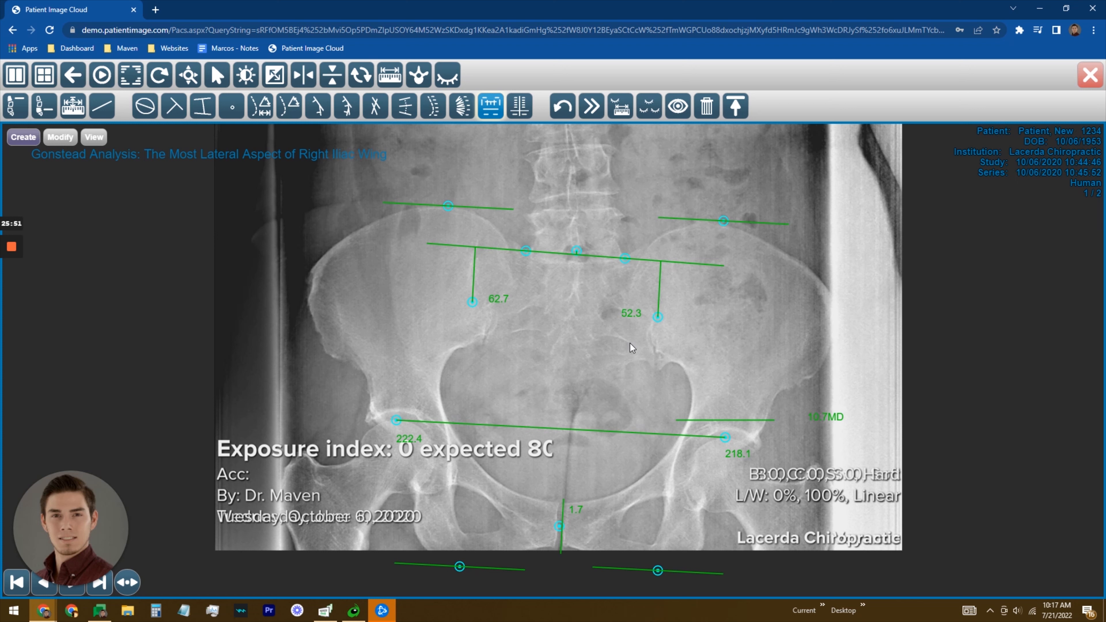
{"action": "left_click", "coordinate": [832, 318]}
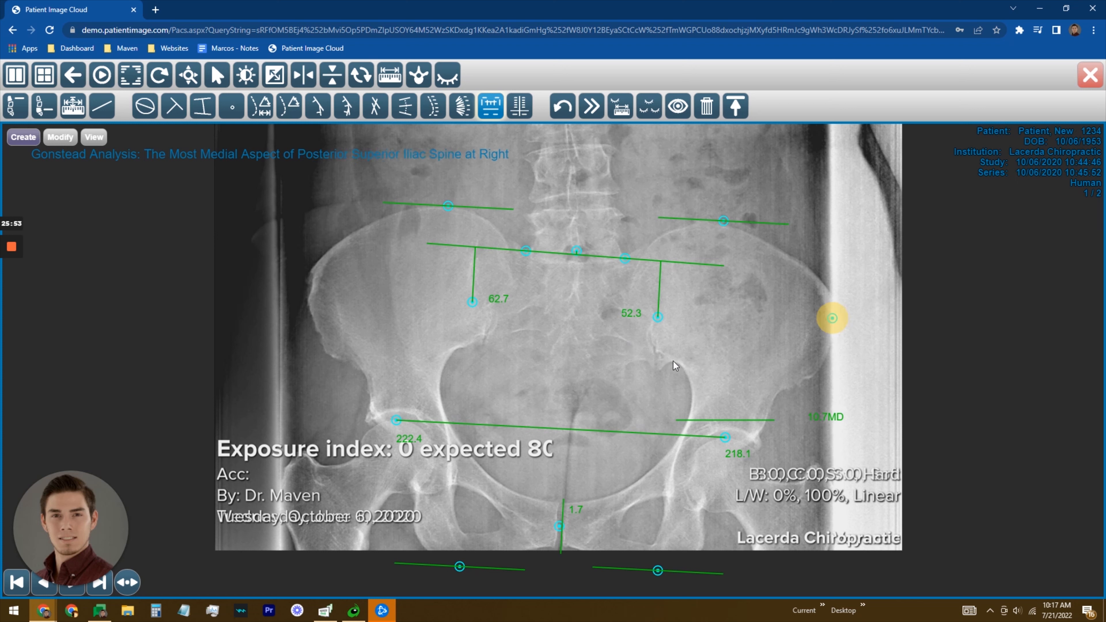
{"action": "left_click", "coordinate": [305, 286]}
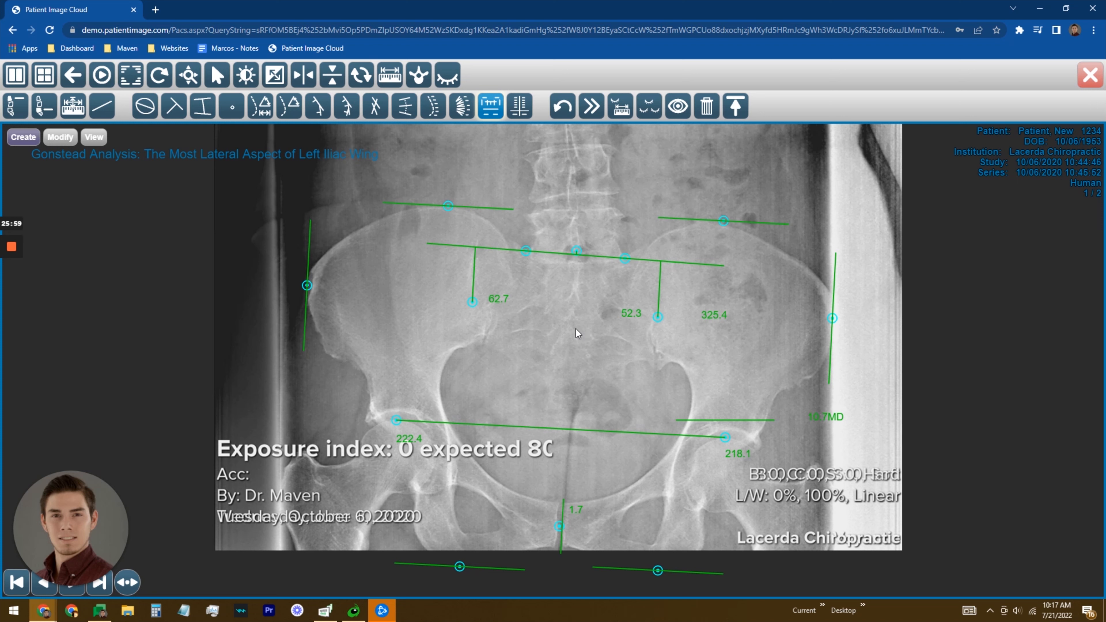
{"action": "left_click", "coordinate": [562, 106]}
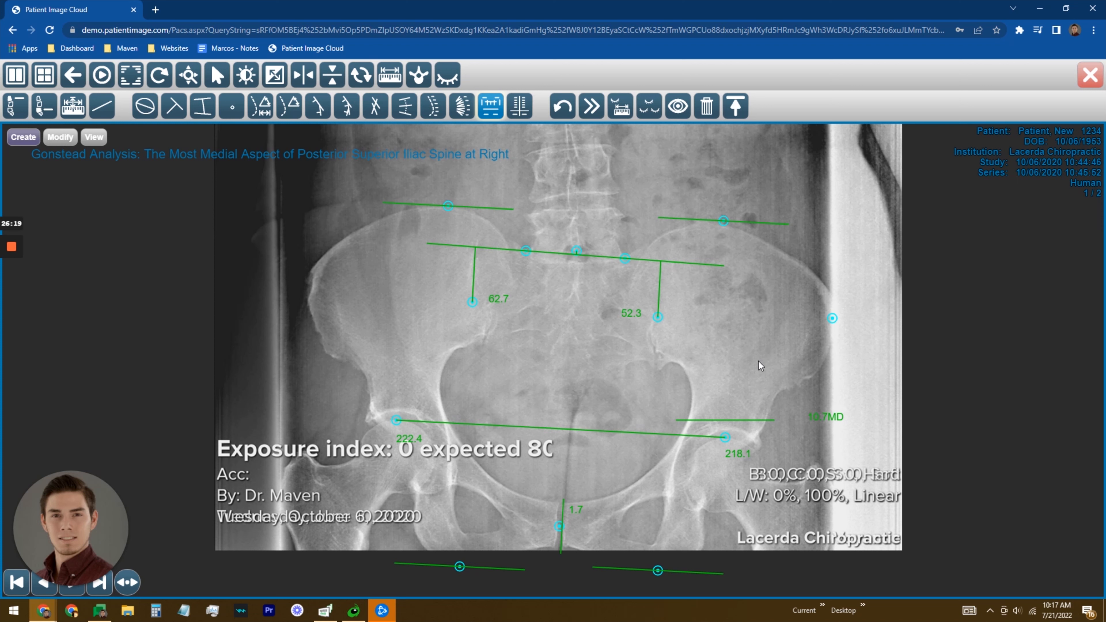
Step: Mark the left iliac wing's lateral edge and place both posterior superior iliac spine points at the sides of the lowest lumbar vertebra
{"action": "left_click", "coordinate": [831, 339]}
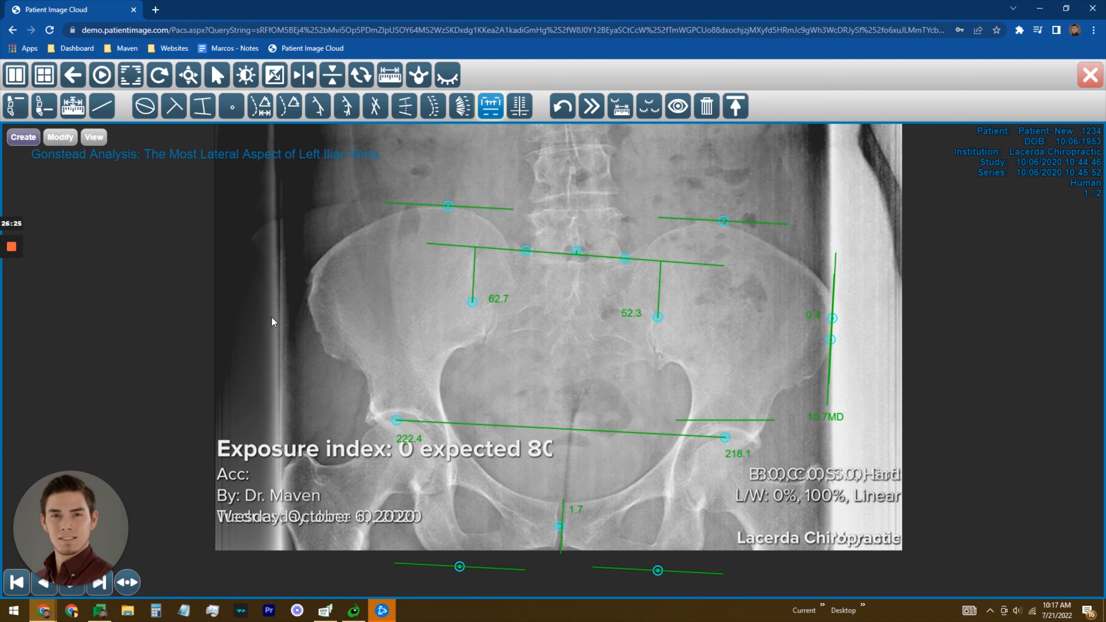
{"action": "left_click", "coordinate": [307, 278]}
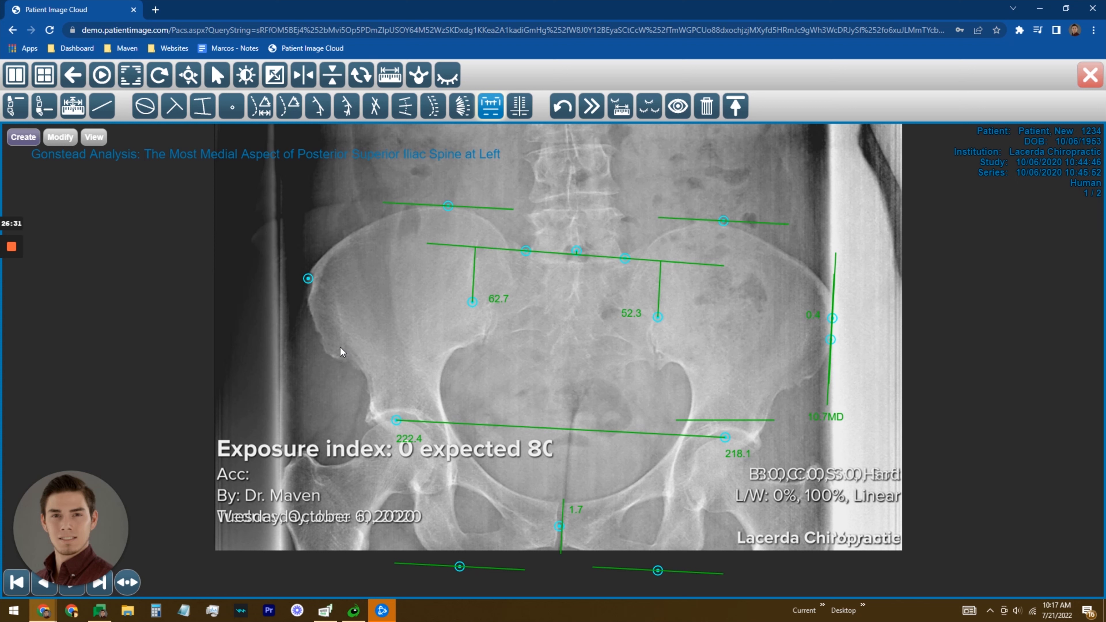
{"action": "left_click", "coordinate": [306, 302]}
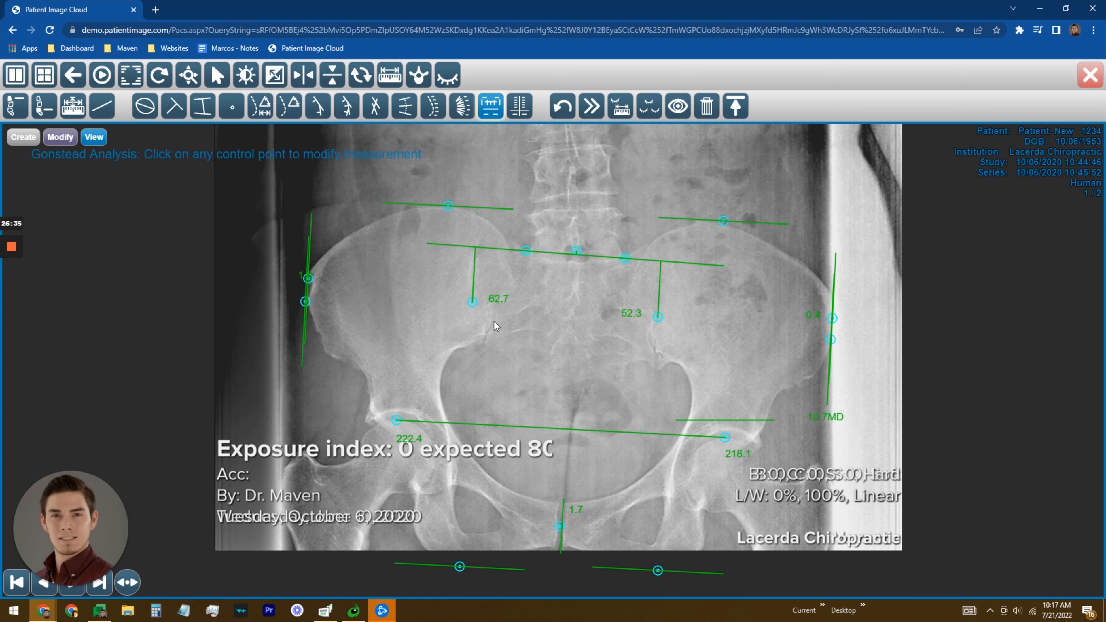
{"action": "left_click_drag", "start_coordinate": [306, 302], "coordinate": [532, 216]}
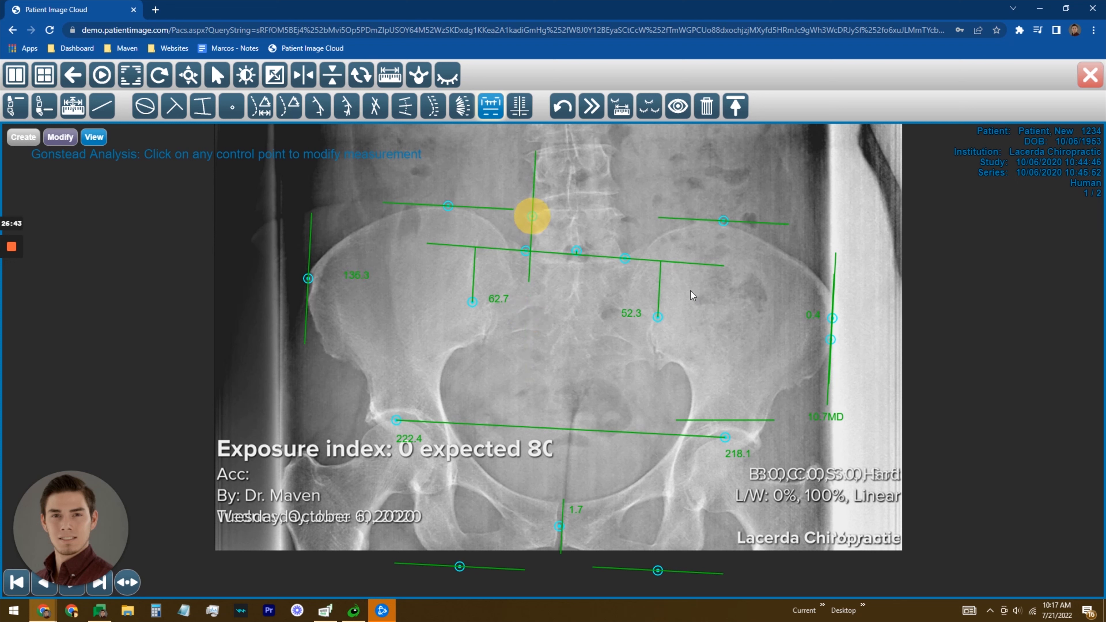
{"action": "left_click_drag", "start_coordinate": [832, 339], "coordinate": [621, 213]}
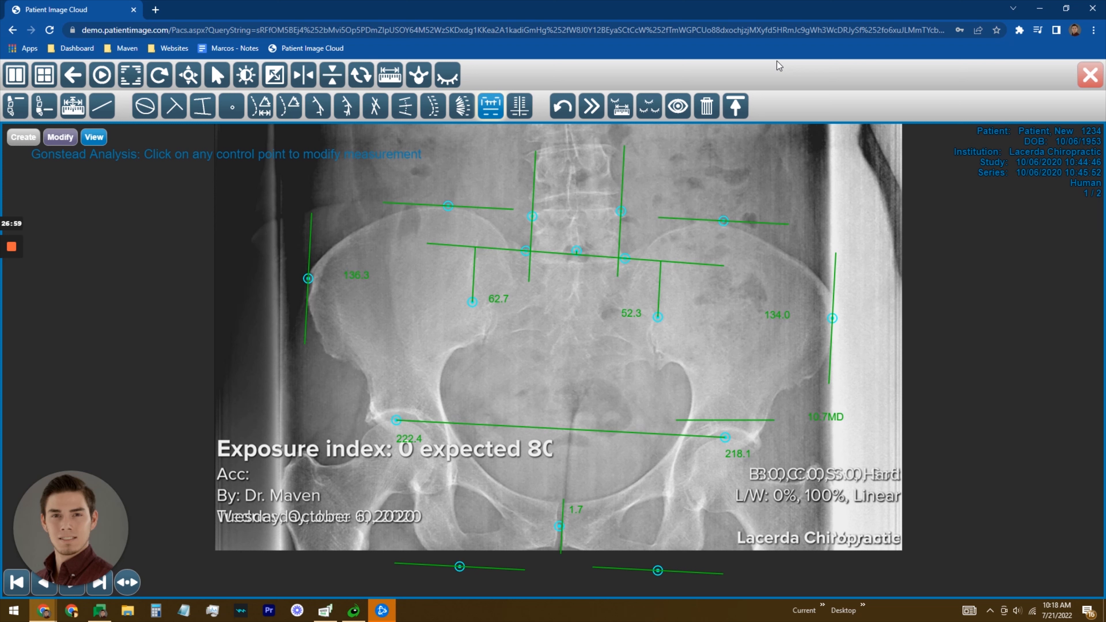
Step: Start a Logan Marking and mark the margins of the right and left ischial rami below the pelvic inlet
{"action": "left_click", "coordinate": [517, 107]}
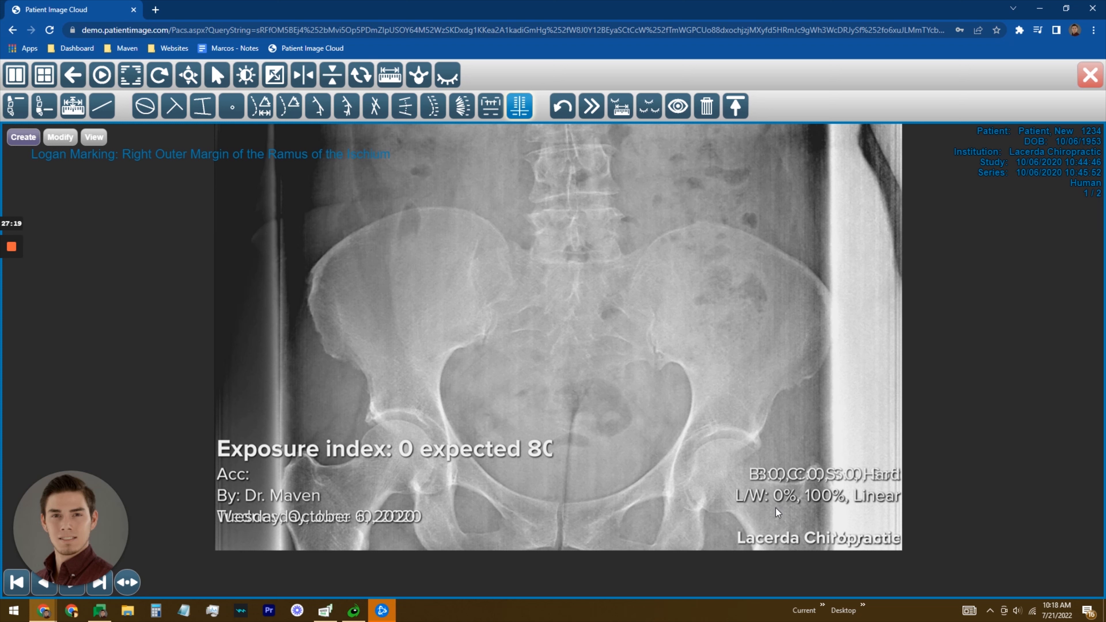
{"action": "left_click", "coordinate": [705, 543]}
{"action": "left_click", "coordinate": [598, 528]}
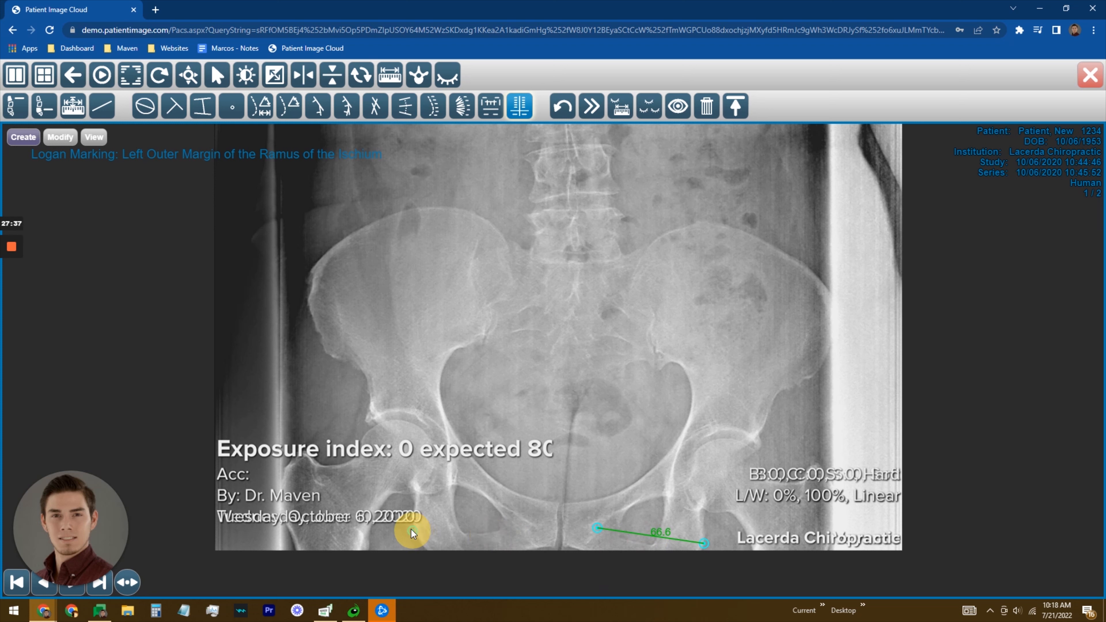
{"action": "left_click", "coordinate": [456, 517]}
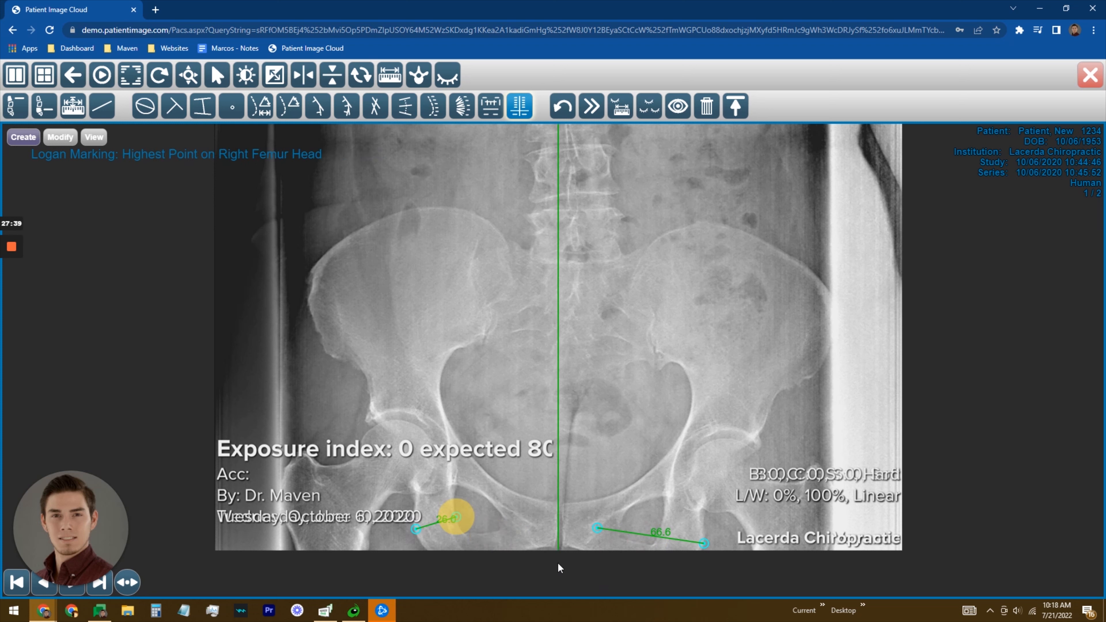
Step: Mark the highest points of both femur heads and the lowest points of both ischial tuberosities for the Logan Marking
{"action": "left_click", "coordinate": [707, 542]}
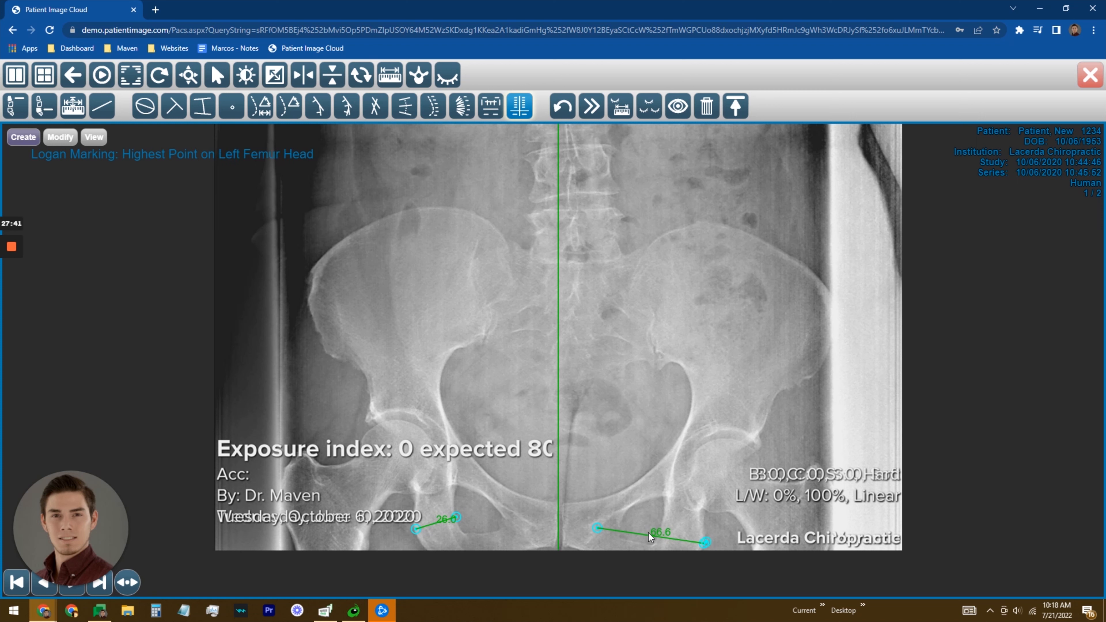
{"action": "left_click", "coordinate": [569, 99]}
{"action": "left_click", "coordinate": [728, 441]}
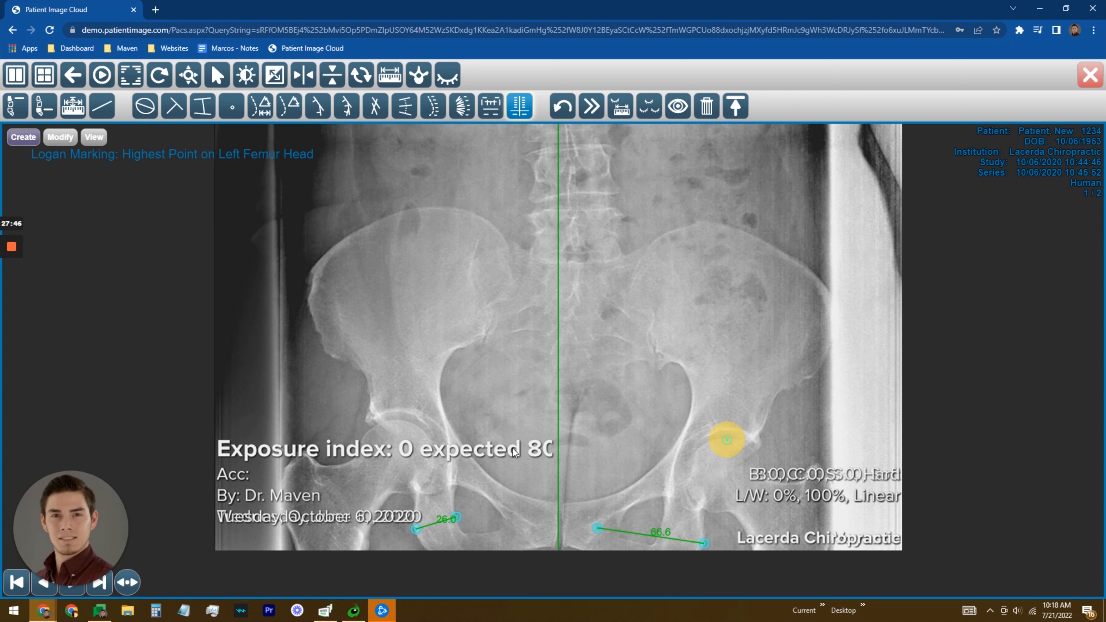
{"action": "left_click", "coordinate": [397, 420]}
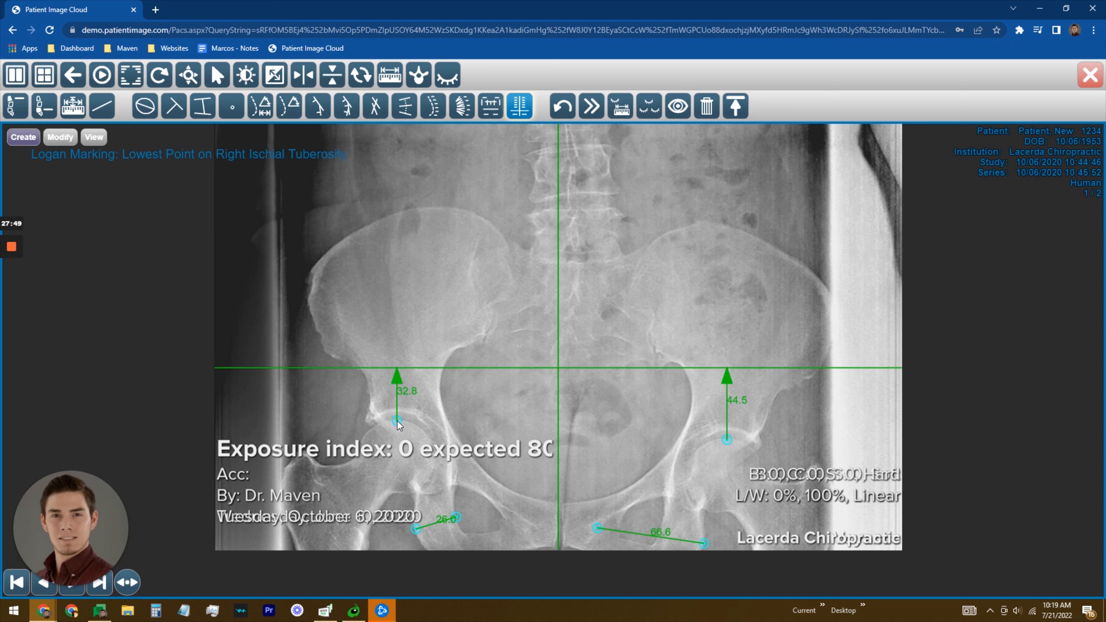
{"action": "left_click", "coordinate": [651, 545]}
{"action": "left_click", "coordinate": [463, 531]}
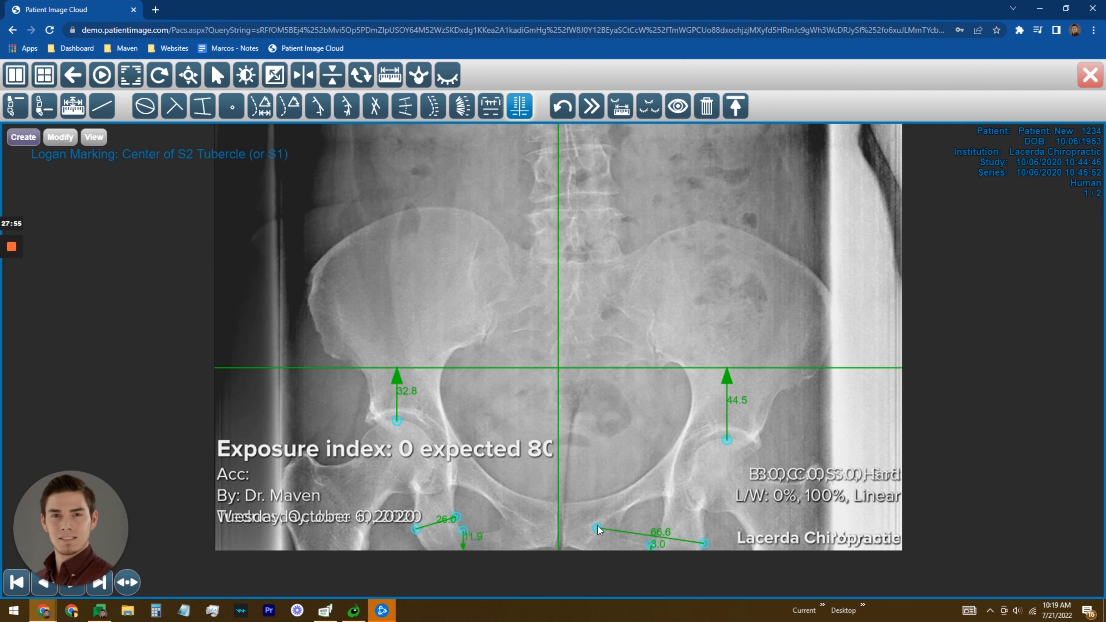
Step: Mark the center of the S2 (or S1) tubercle and the right and left sacral wing points at the outer edges of the pelvis
{"action": "left_click", "coordinate": [576, 249]}
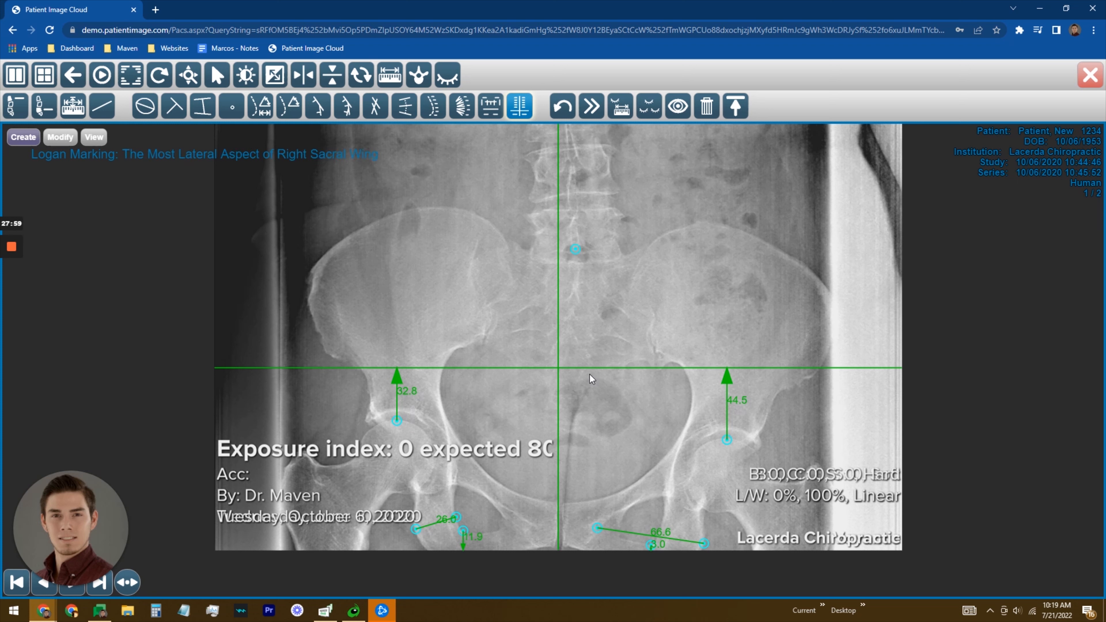
{"action": "left_click", "coordinate": [833, 308]}
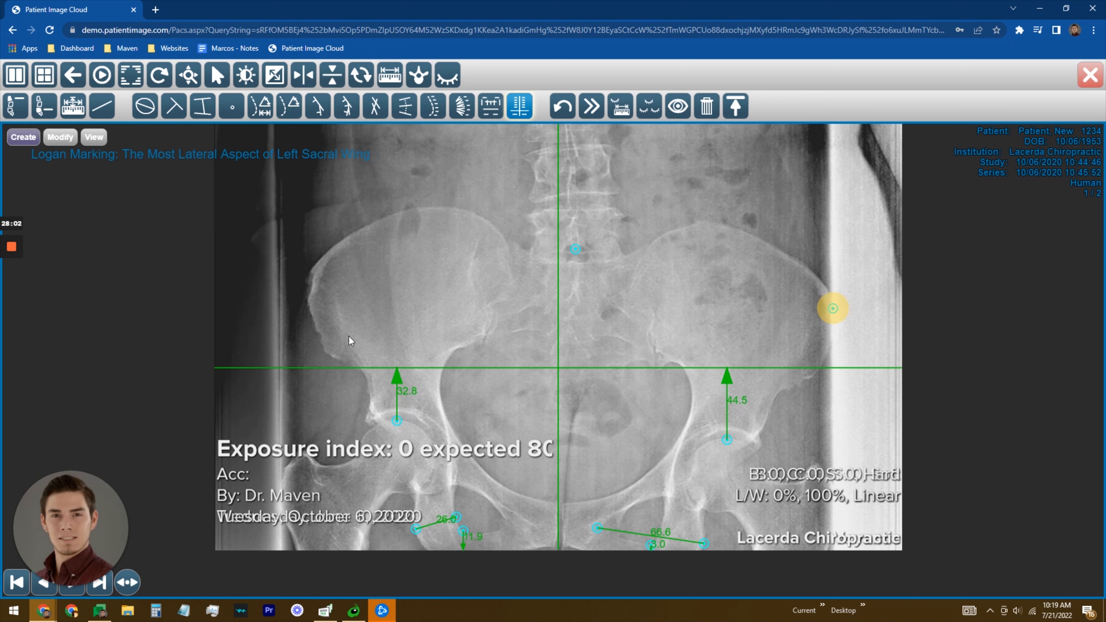
{"action": "left_click", "coordinate": [305, 286]}
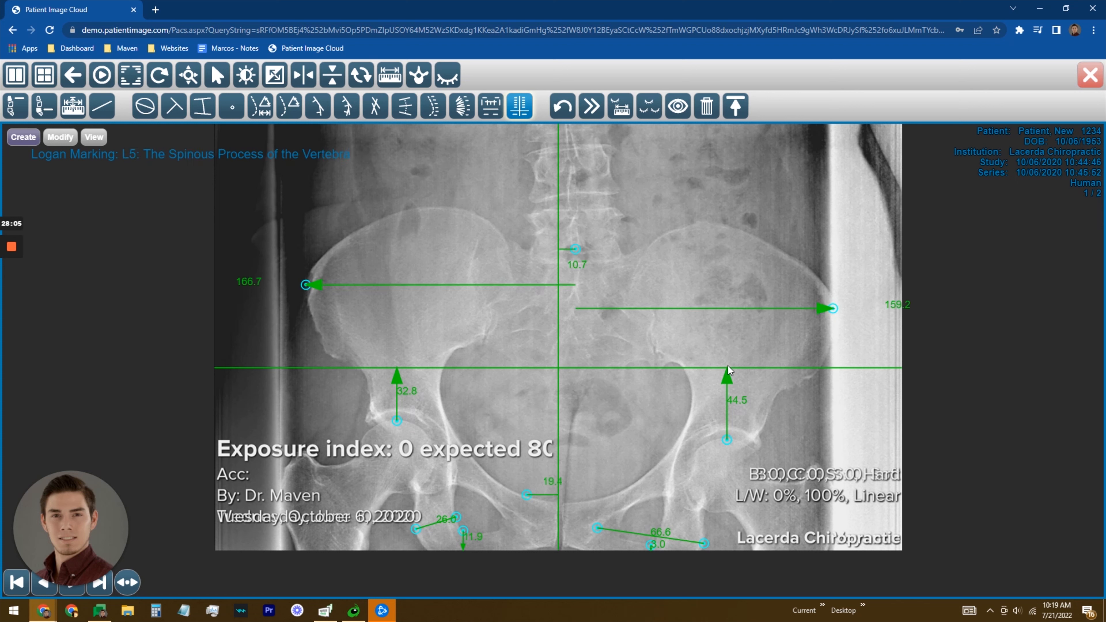
Step: Mark the L5 spinous process and both outer edges of its inferior border, and end the Logan Marking without marking L4
{"action": "left_click", "coordinate": [576, 230]}
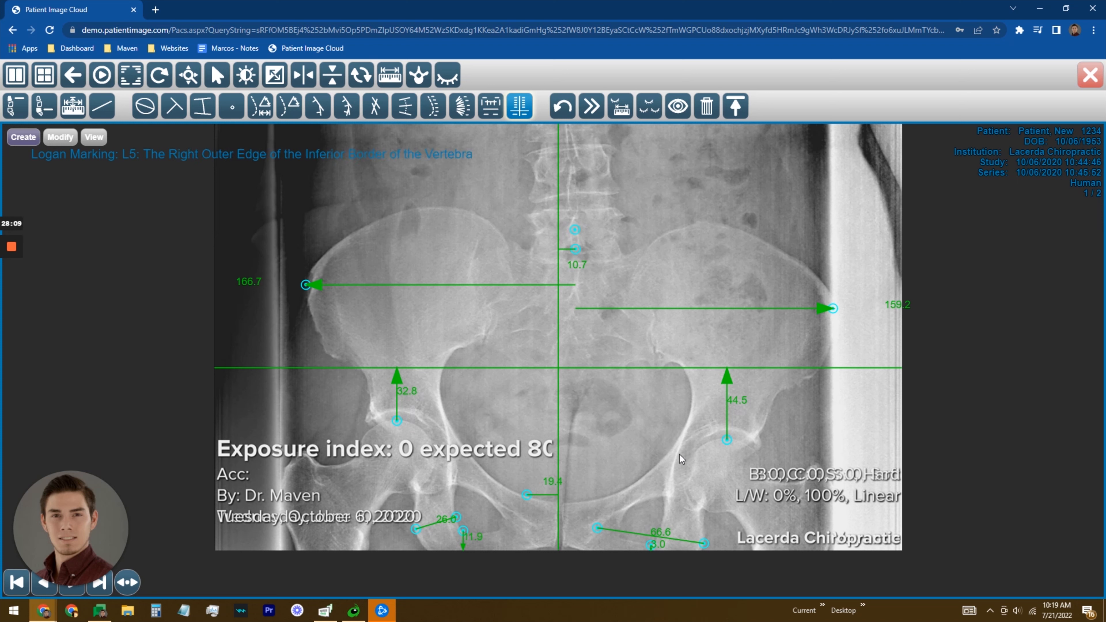
{"action": "left_click", "coordinate": [618, 213]}
{"action": "left_click", "coordinate": [529, 214]}
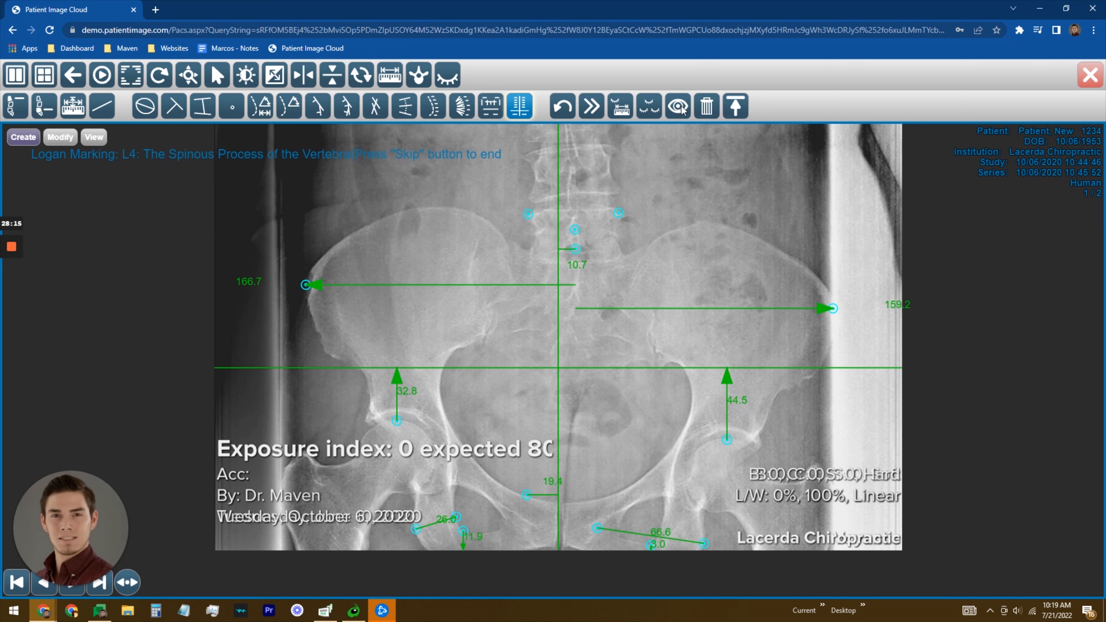
{"action": "left_click", "coordinate": [589, 117]}
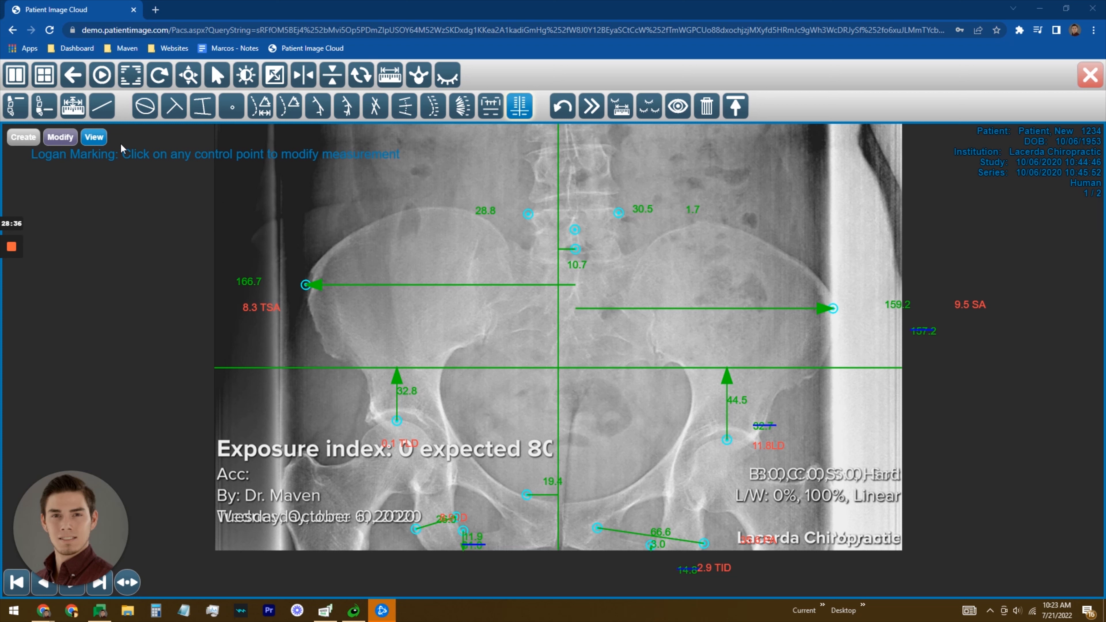
Step: Draw a Horizontal Deflection line from the left iliac wing's lateral edge up to the side of the lumbosacral junction
{"action": "left_click", "coordinate": [73, 106]}
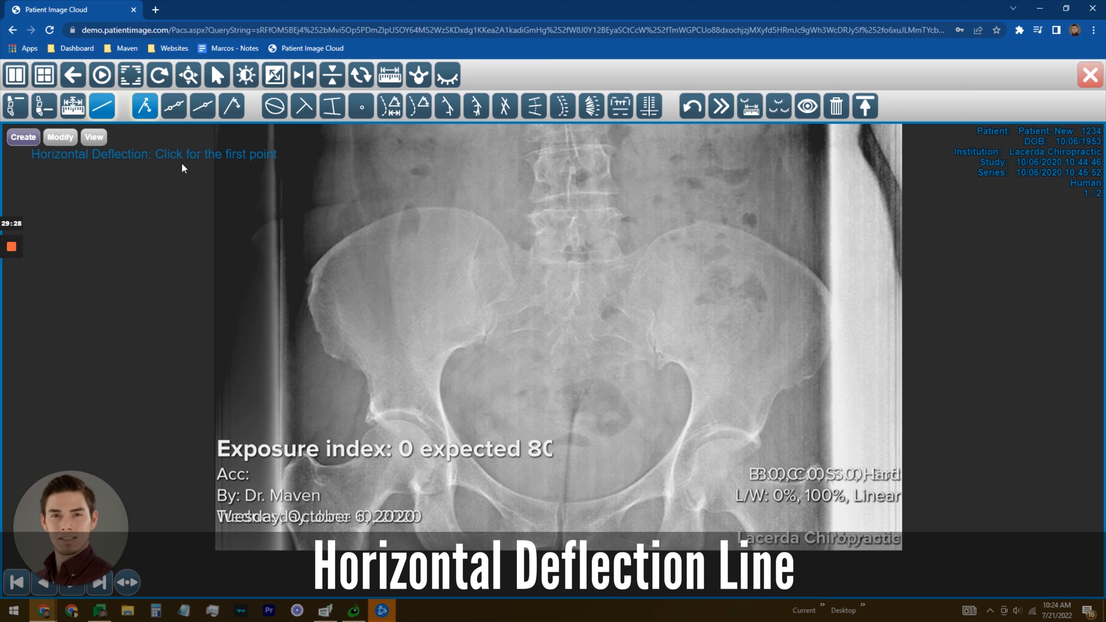
{"action": "left_click", "coordinate": [326, 324]}
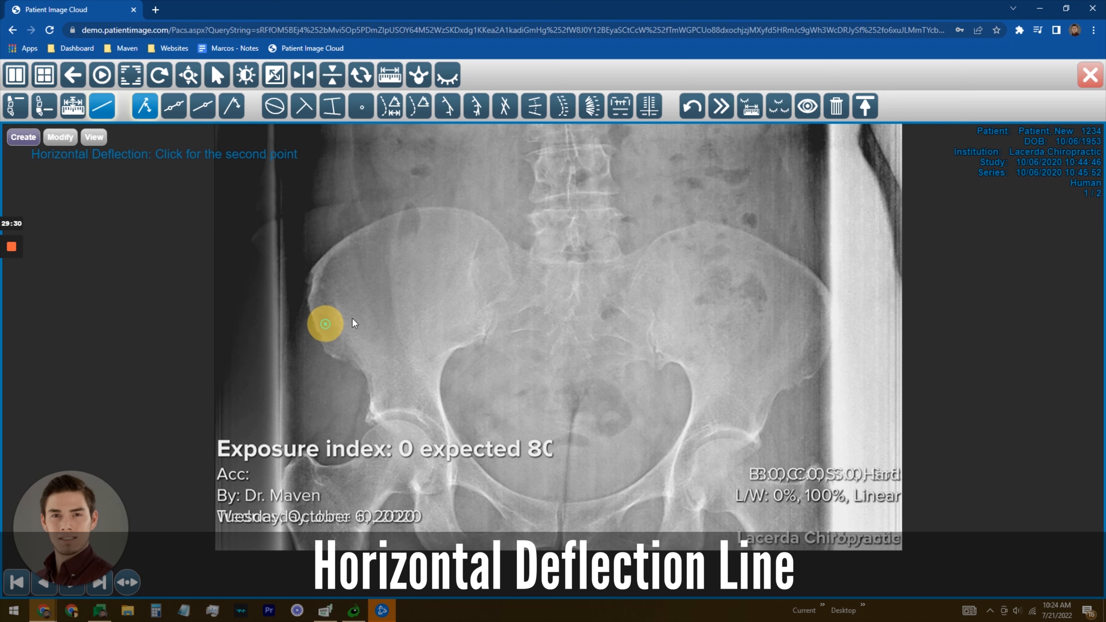
{"action": "left_click", "coordinate": [511, 251]}
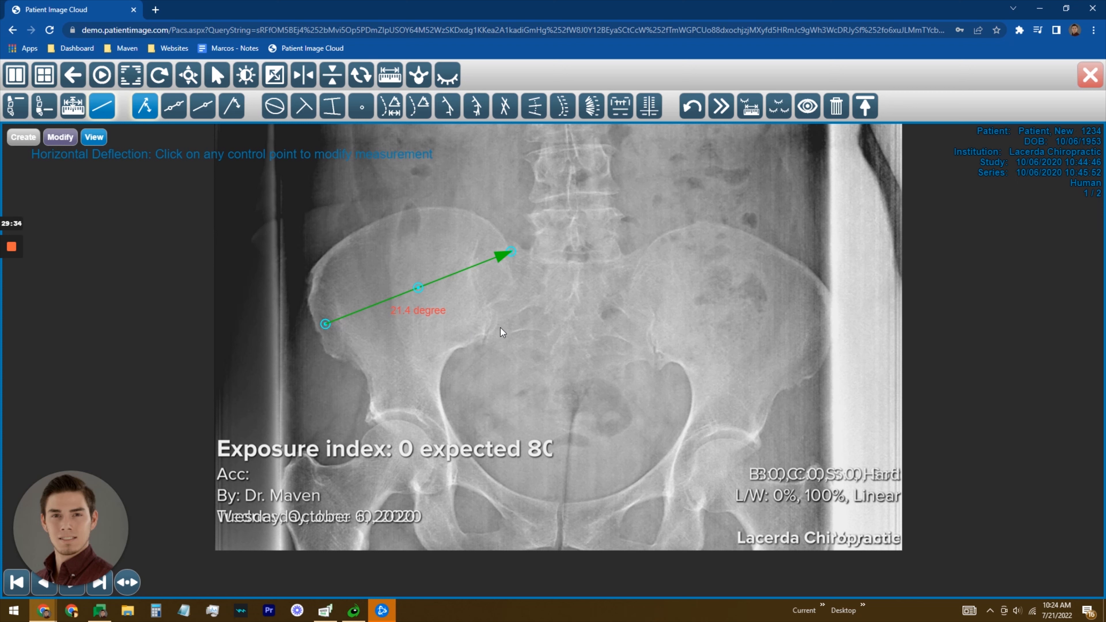
Step: Move the Horizontal Deflection line onto the lower lumbar spine and raise its arrow end beside the vertebra above
{"action": "left_click_drag", "start_coordinate": [506, 249], "coordinate": [502, 228]}
{"action": "left_click_drag", "start_coordinate": [413, 281], "coordinate": [571, 236]}
{"action": "left_click_drag", "start_coordinate": [474, 291], "coordinate": [534, 213]}
{"action": "left_click_drag", "start_coordinate": [662, 186], "coordinate": [626, 216]}
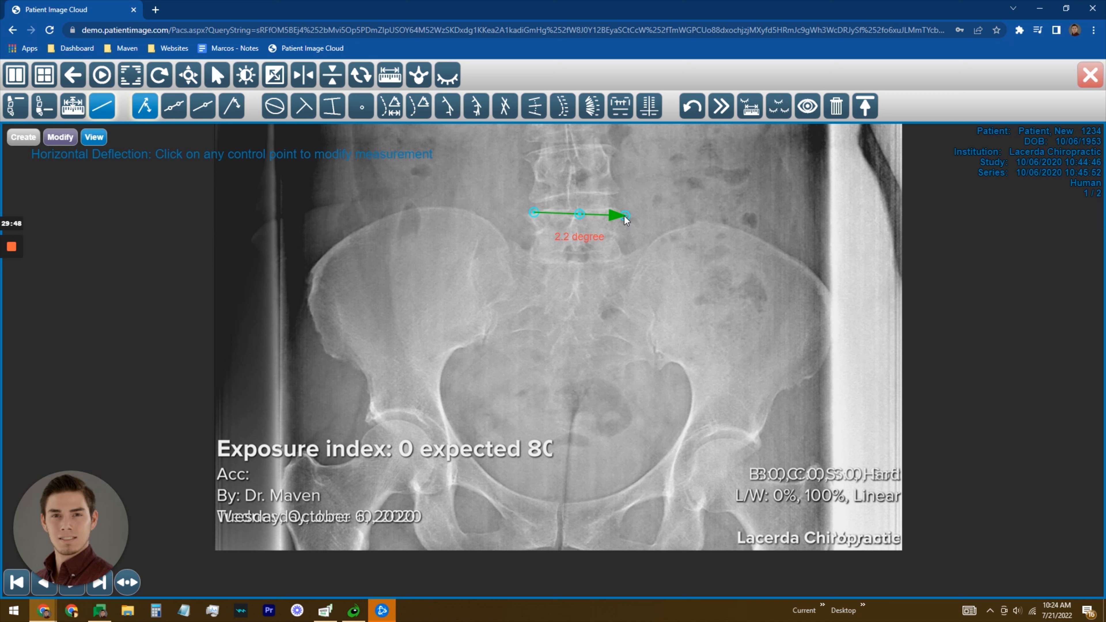
{"action": "left_click_drag", "start_coordinate": [625, 220], "coordinate": [609, 148]}
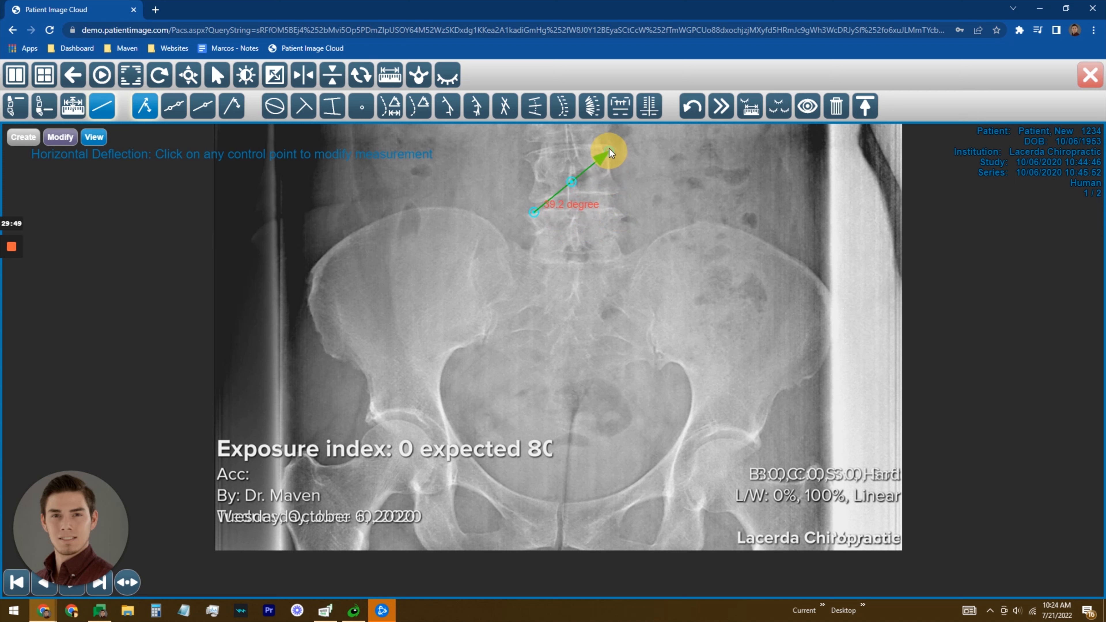
Step: Draw three Ray Lines across the pelvis: over both iliac crests, slightly below the crests, and between the iliac wings' lateral edges
{"action": "left_click", "coordinate": [174, 106]}
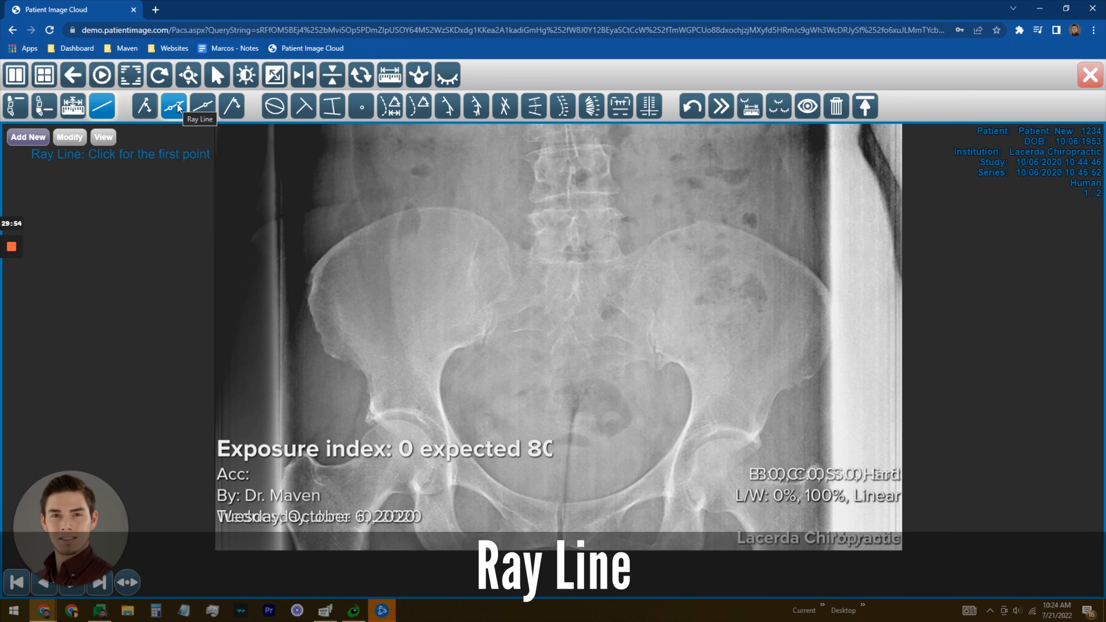
{"action": "left_click", "coordinate": [433, 208]}
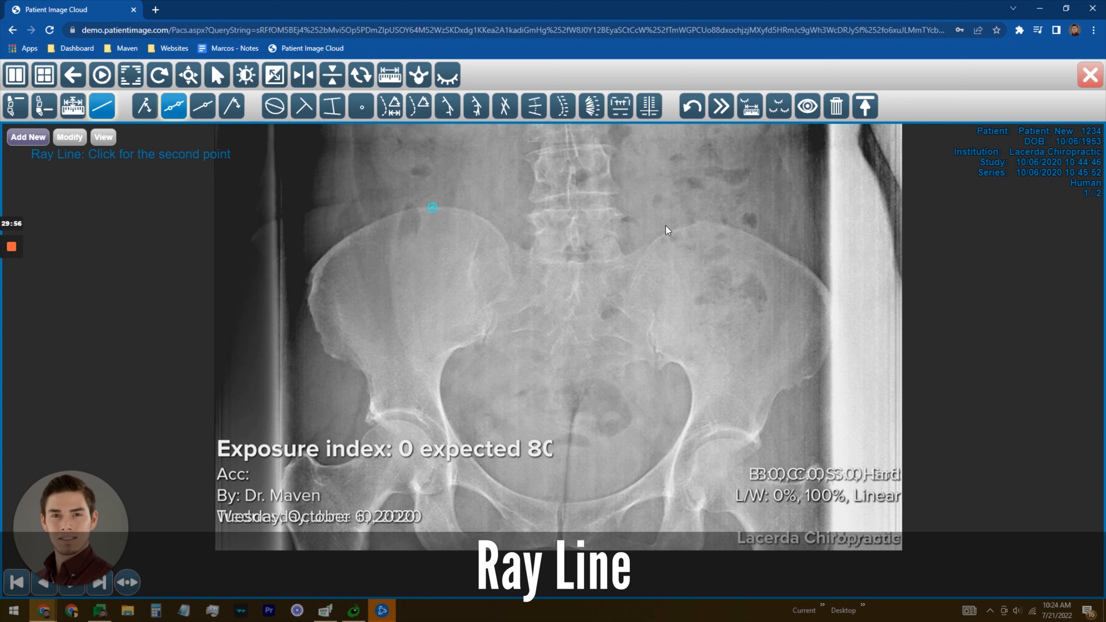
{"action": "left_click", "coordinate": [714, 223]}
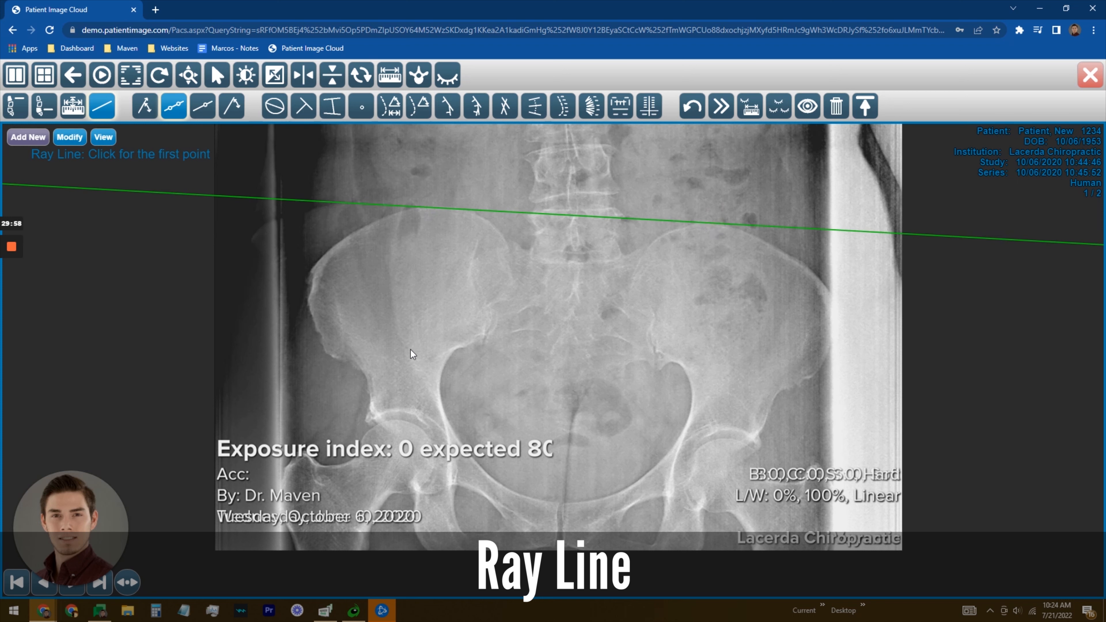
{"action": "left_click", "coordinate": [465, 228]}
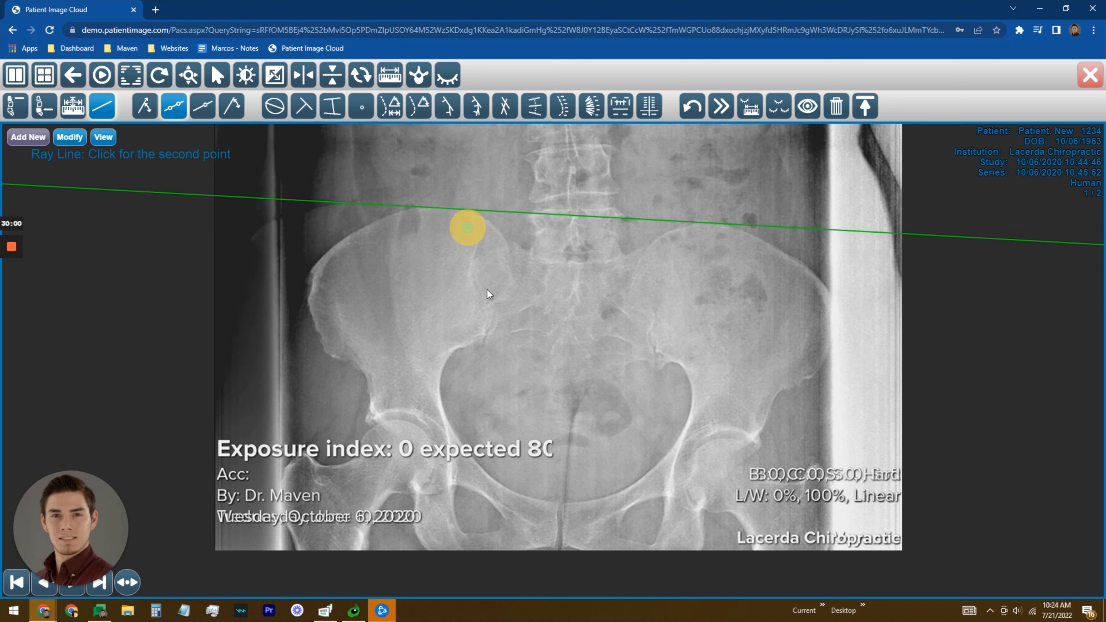
{"action": "left_click", "coordinate": [683, 249]}
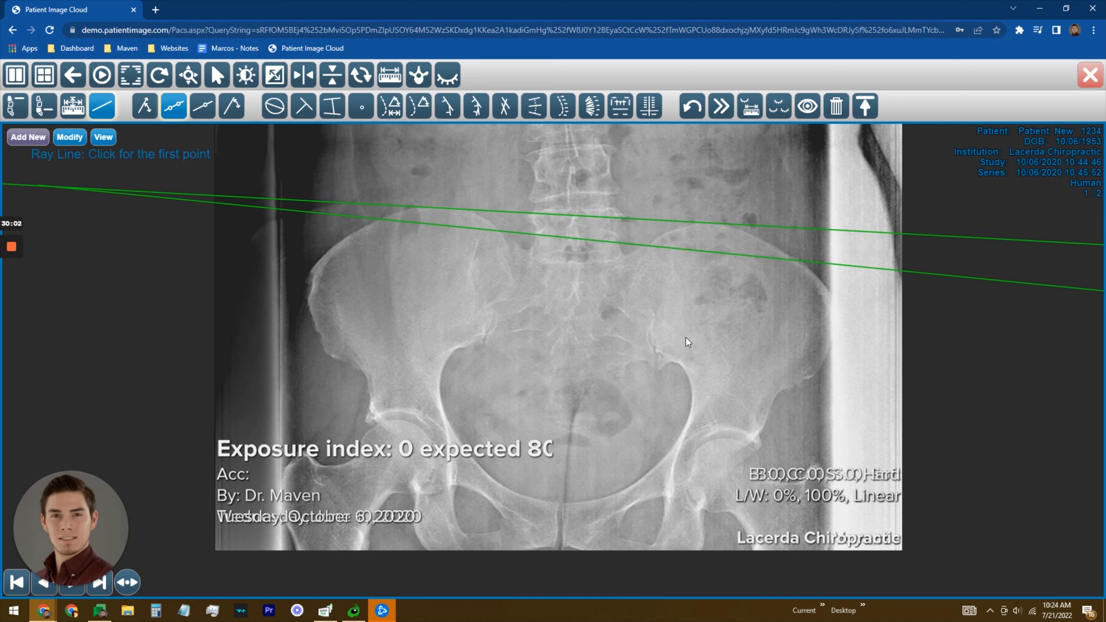
{"action": "left_click", "coordinate": [308, 300]}
{"action": "left_click", "coordinate": [827, 313]}
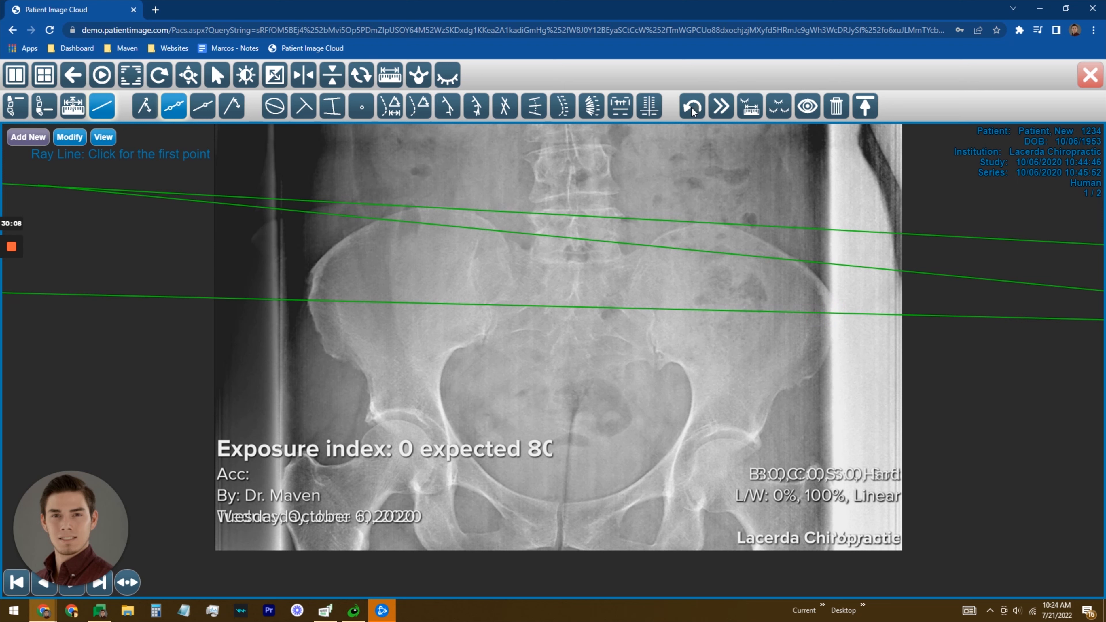
Step: Delete the three Ray Lines and draw one nearly vertical Ray Line down the midline of the spine and pelvis
{"action": "left_click", "coordinate": [78, 138]}
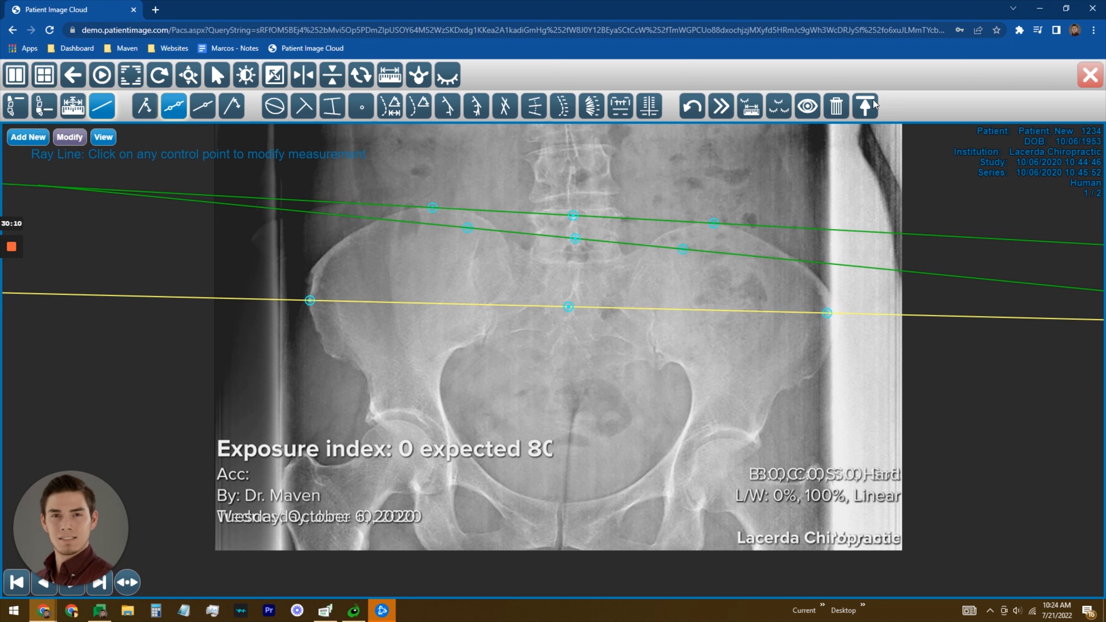
{"action": "left_click", "coordinate": [835, 106]}
{"action": "left_click", "coordinate": [835, 106]}
{"action": "left_click", "coordinate": [836, 106]}
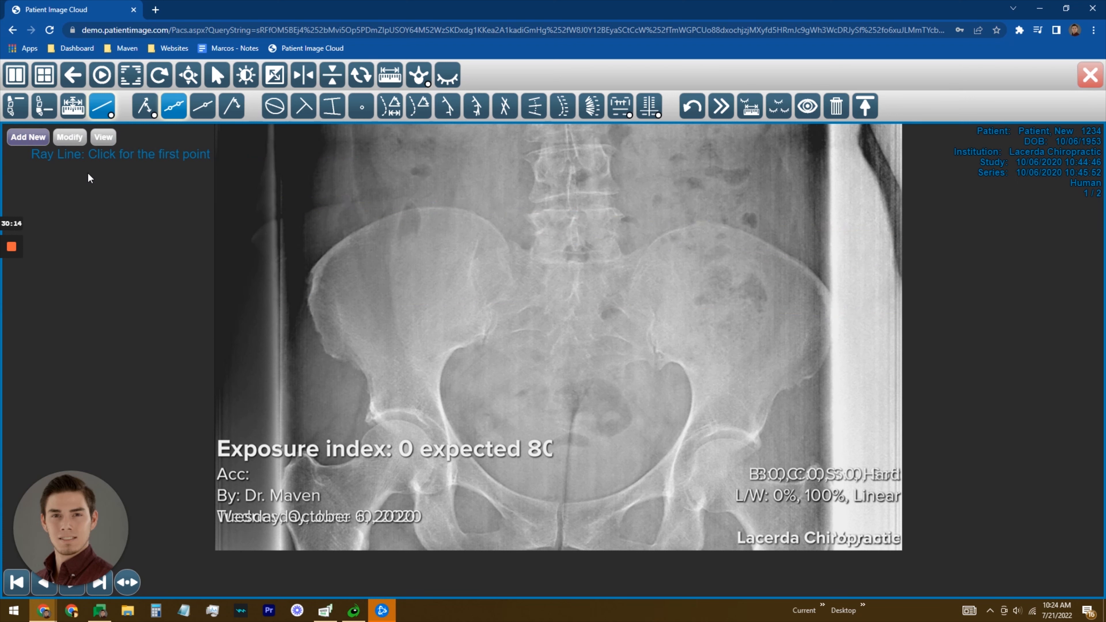
{"action": "left_click", "coordinate": [563, 148]}
{"action": "left_click", "coordinate": [556, 529]}
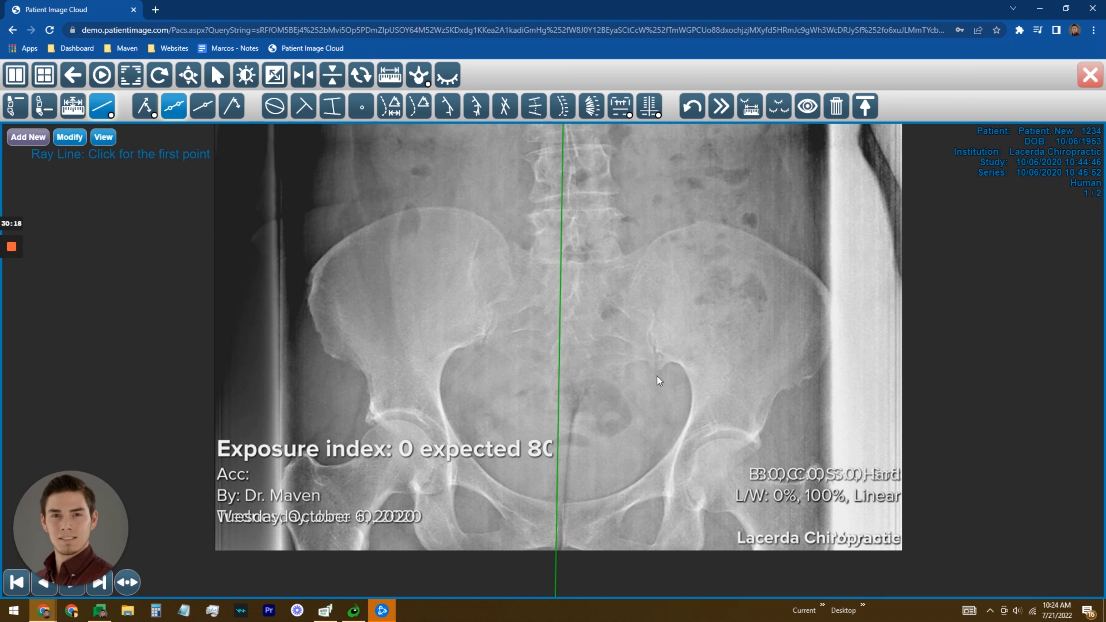
Step: Close the pelvis view and reopen the patient's second 10/06/2020 study from the patient list
{"action": "left_click", "coordinate": [201, 106]}
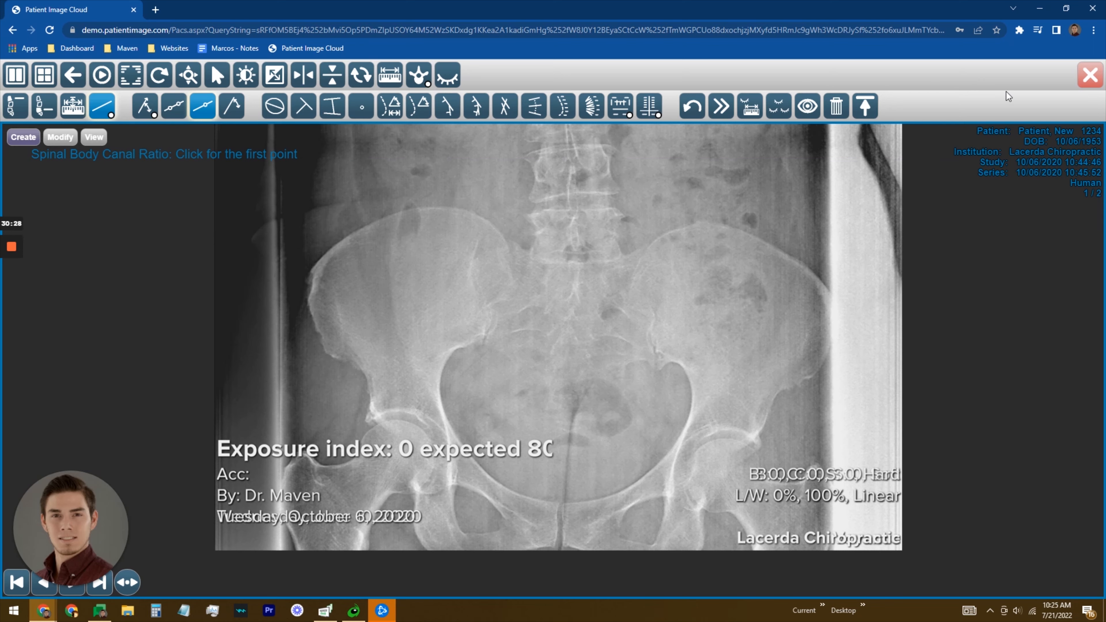
{"action": "left_click", "coordinate": [1089, 75]}
{"action": "left_click", "coordinate": [516, 352]}
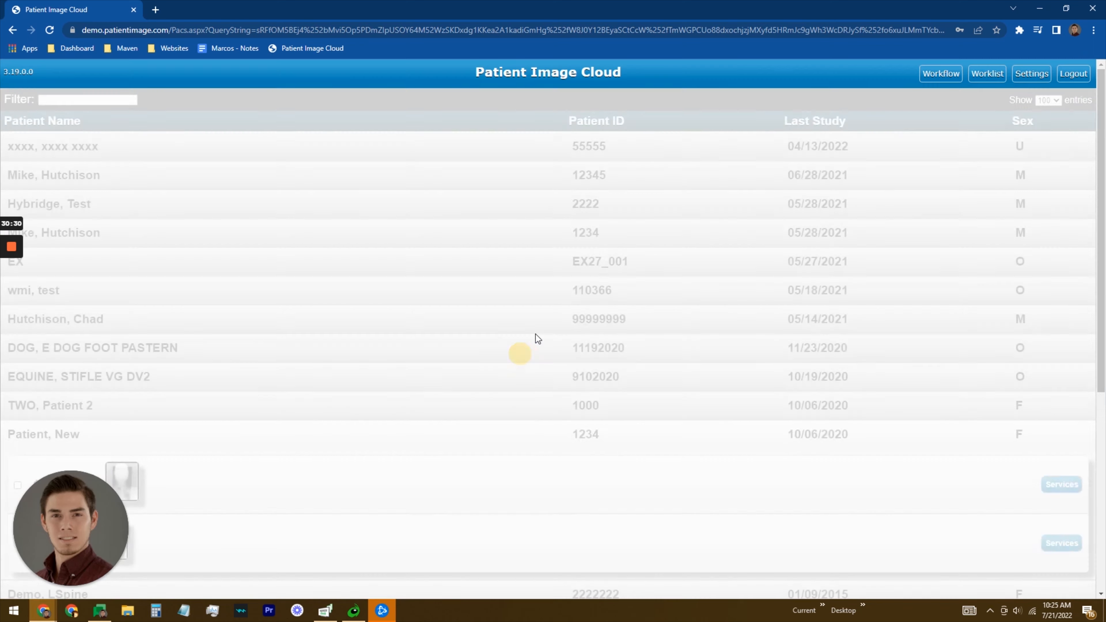
{"action": "scroll", "coordinate": [213, 419], "scroll_direction": "down", "scroll_amount": 5}
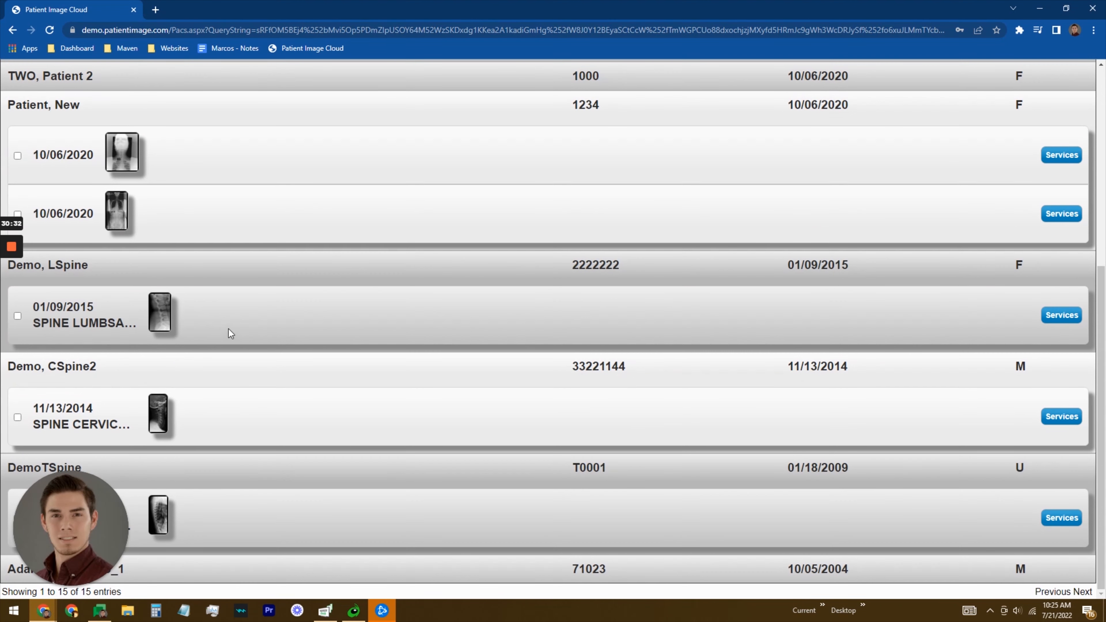
{"action": "left_click", "coordinate": [112, 211]}
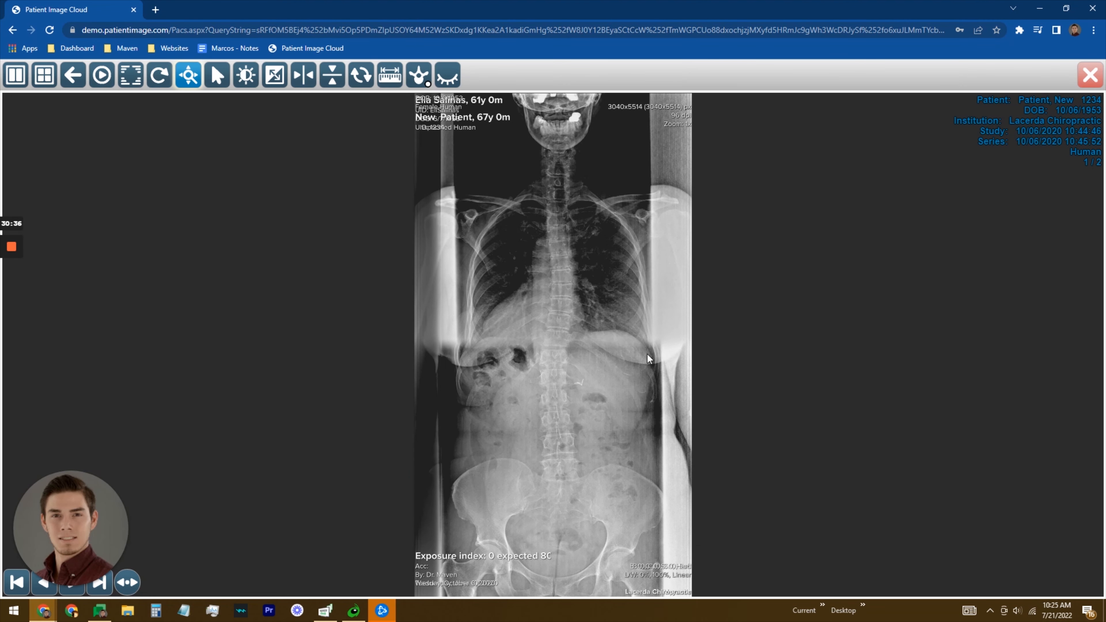
Step: Draw a Spinal Body Canal Ratio line from the upper neck below the jaw to the sacrum and try moving its ratio marker
{"action": "left_click", "coordinate": [422, 76]}
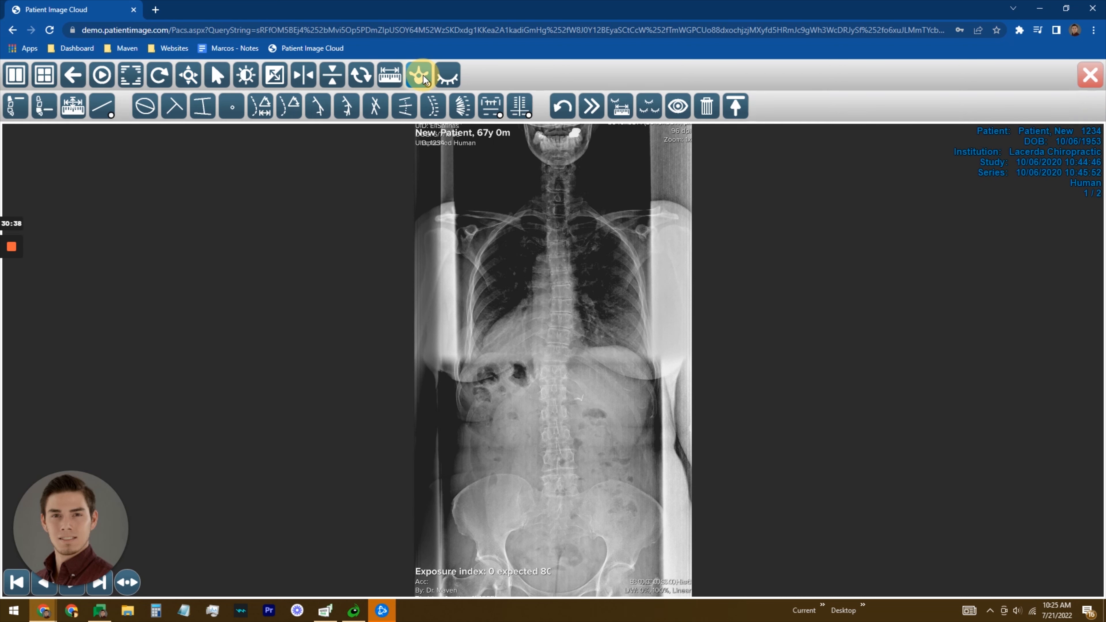
{"action": "left_click", "coordinate": [73, 106]}
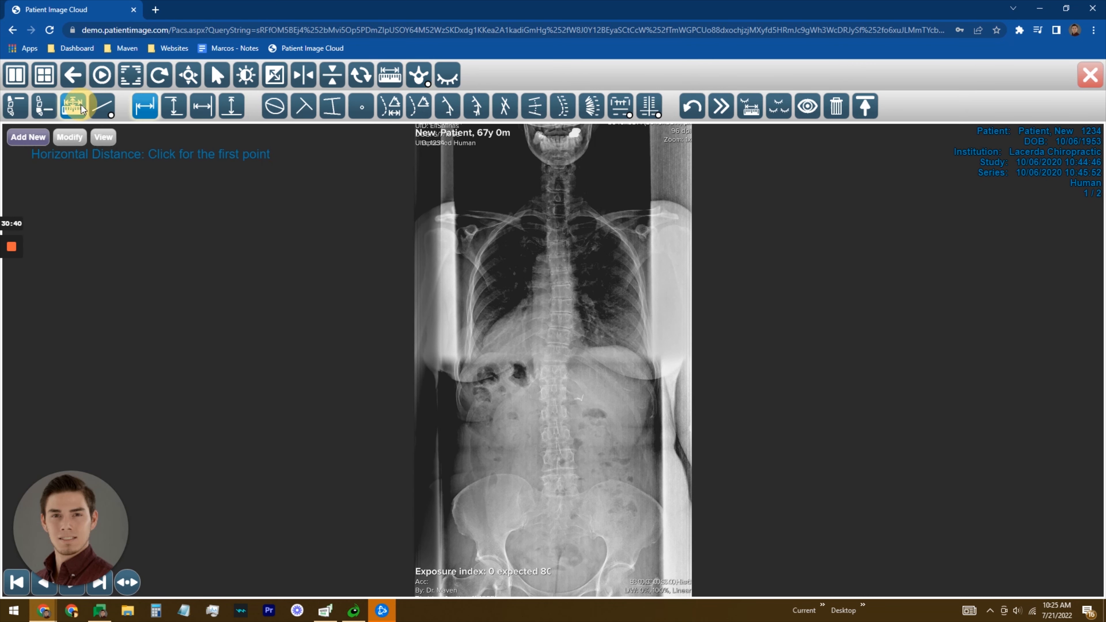
{"action": "left_click", "coordinate": [102, 115]}
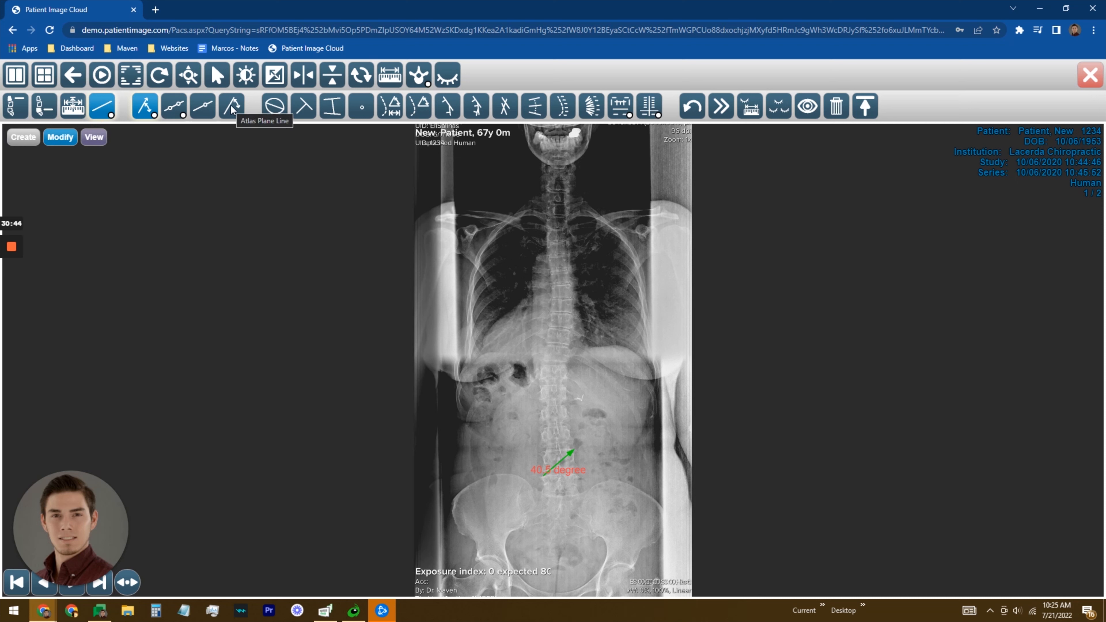
{"action": "left_click", "coordinate": [203, 107]}
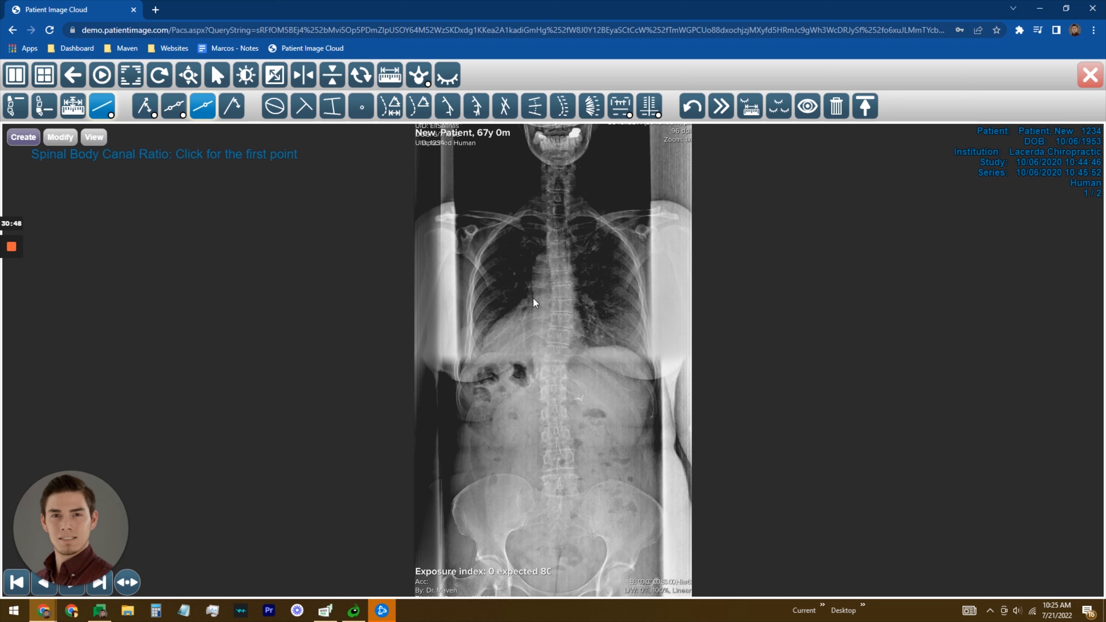
{"action": "left_click", "coordinate": [558, 167]}
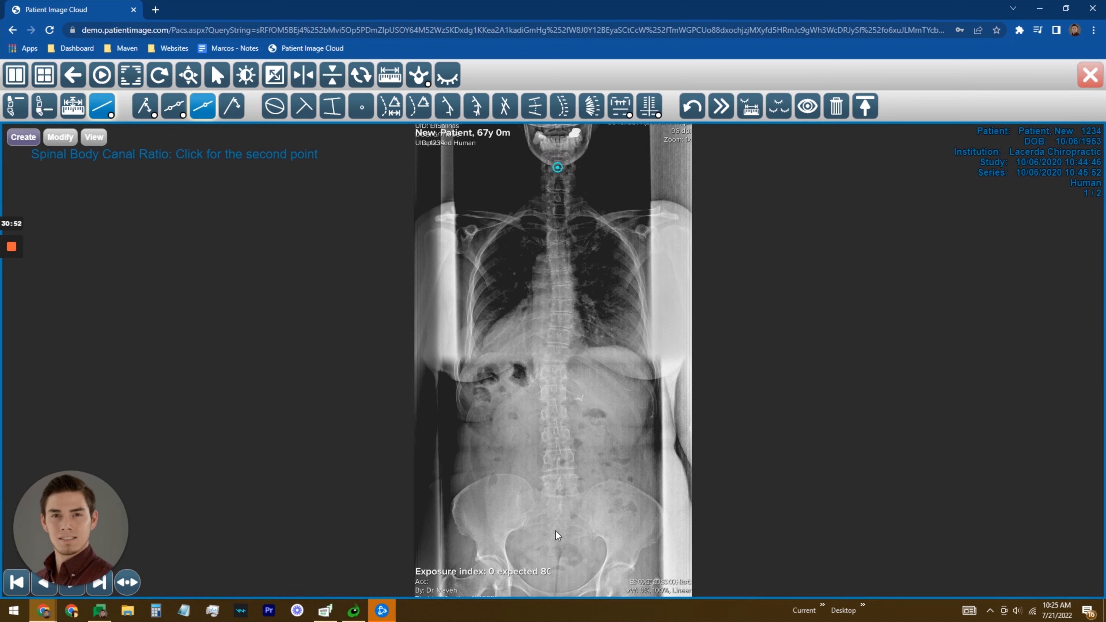
{"action": "left_click", "coordinate": [558, 518]}
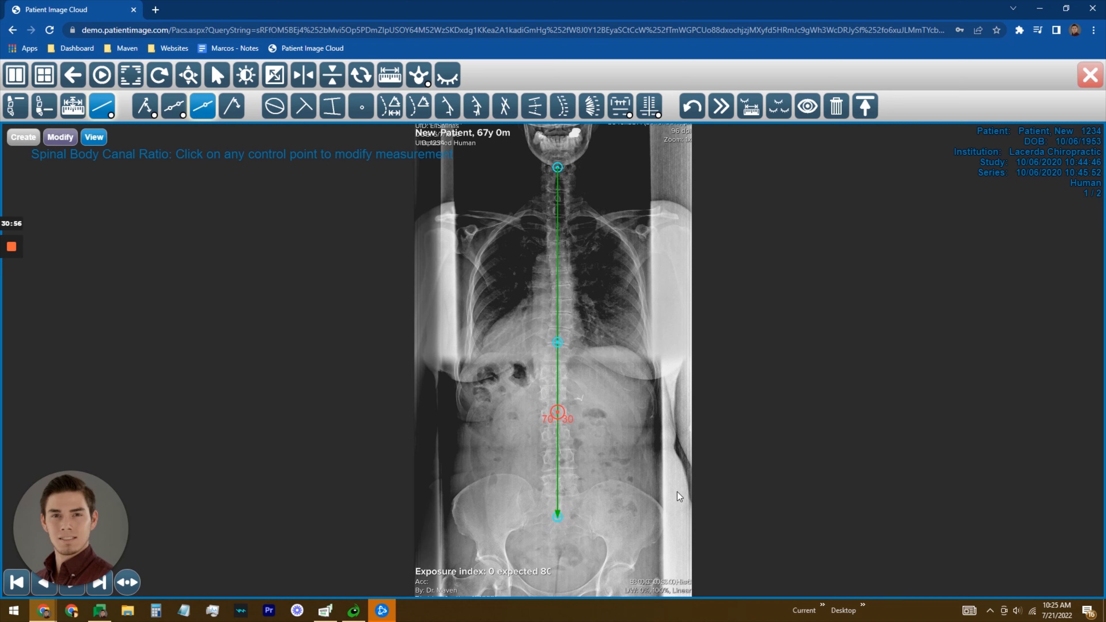
{"action": "left_click_drag", "start_coordinate": [558, 411], "coordinate": [636, 375]}
Step: Draw an Atlas Plane Line across the lower jaw just above the cervical spine, between its two outer sides
{"action": "left_click", "coordinate": [233, 108]}
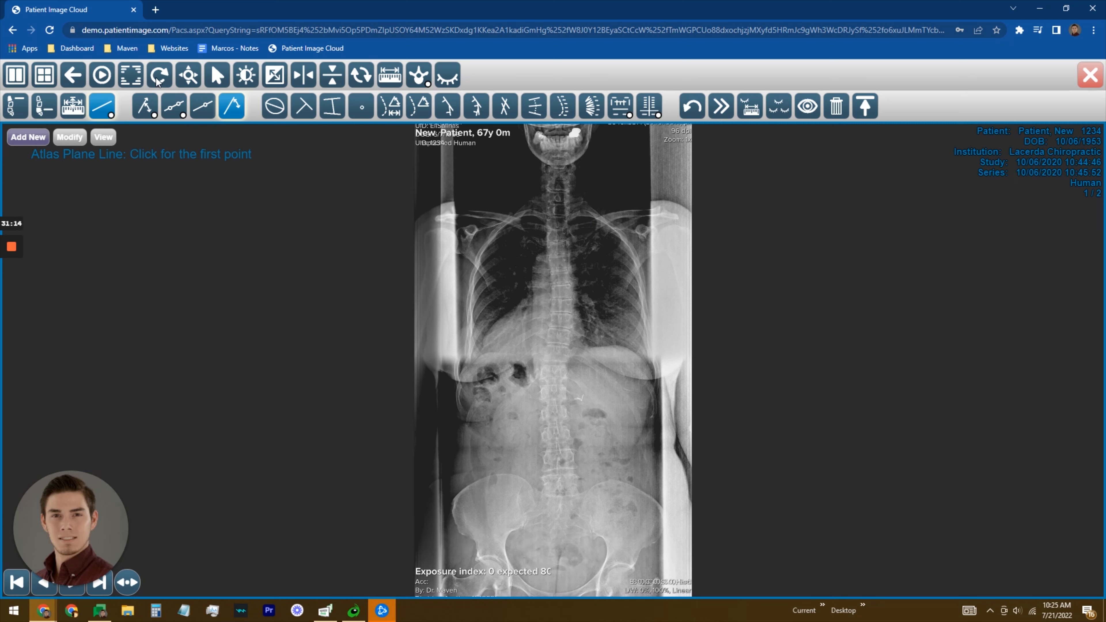
{"action": "left_click", "coordinate": [187, 75]}
{"action": "mouse_move", "coordinate": [577, 244]}
{"action": "left_mouse_down"}
{"action": "mouse_move", "coordinate": [570, 180]}
{"action": "mouse_move", "coordinate": [572, 370]}
{"action": "mouse_move", "coordinate": [547, 583]}
{"action": "mouse_move", "coordinate": [572, 242]}
{"action": "left_mouse_up"}
{"action": "left_click_drag", "start_coordinate": [573, 242], "coordinate": [593, 534]}
{"action": "left_click_drag", "start_coordinate": [578, 204], "coordinate": [607, 341]}
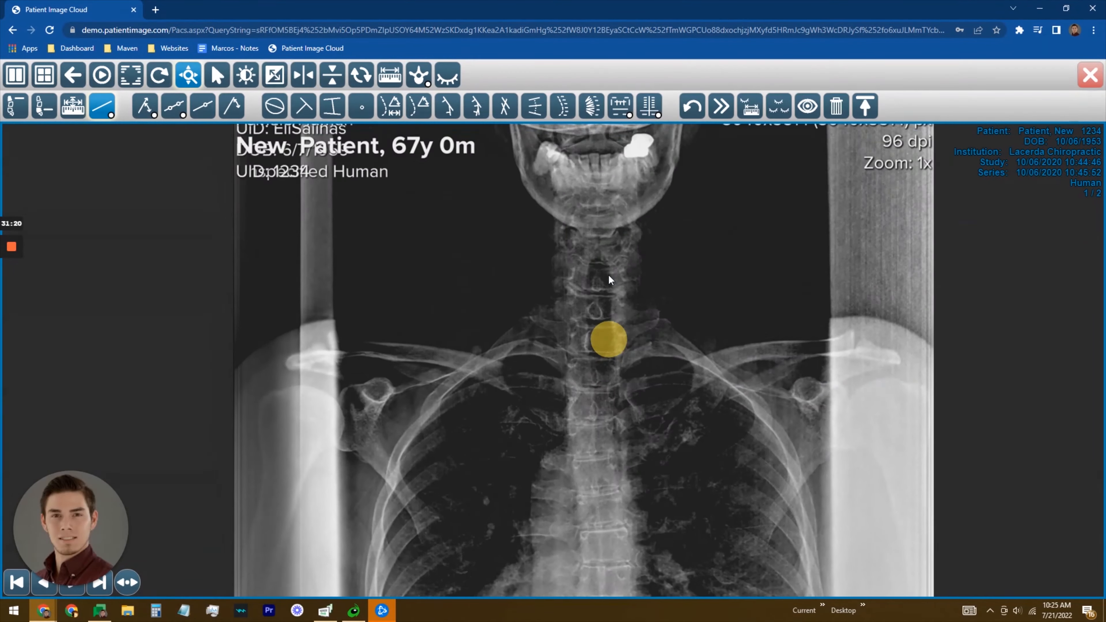
{"action": "scroll", "coordinate": [606, 347], "scroll_direction": "up", "scroll_amount": 2}
{"action": "left_click_drag", "start_coordinate": [600, 174], "coordinate": [629, 505]}
{"action": "left_click_drag", "start_coordinate": [640, 275], "coordinate": [640, 463]}
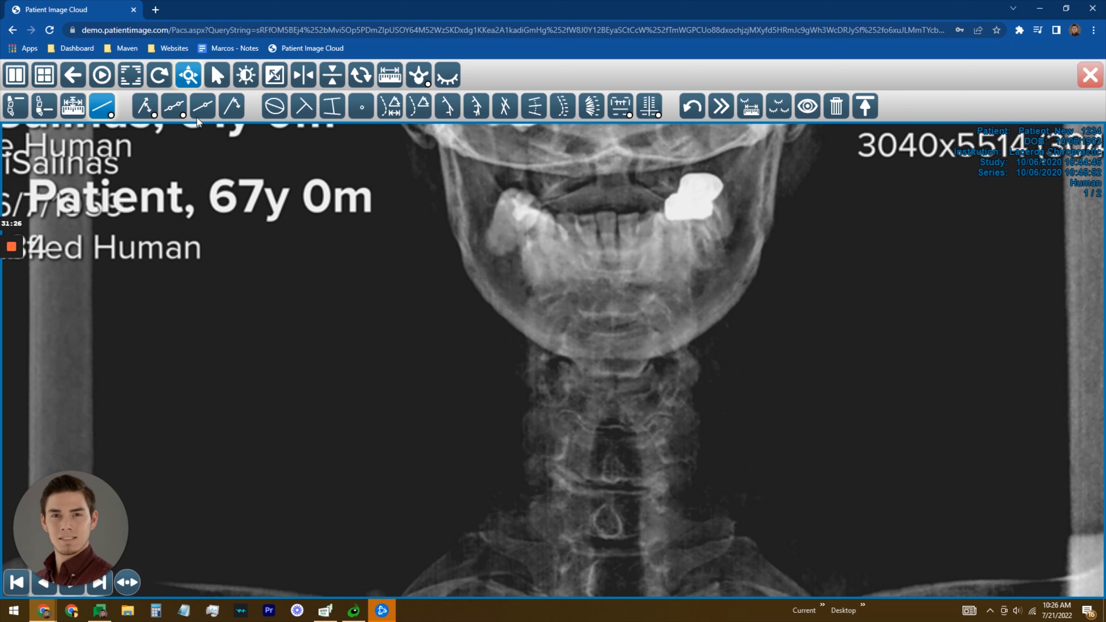
{"action": "left_click", "coordinate": [232, 106]}
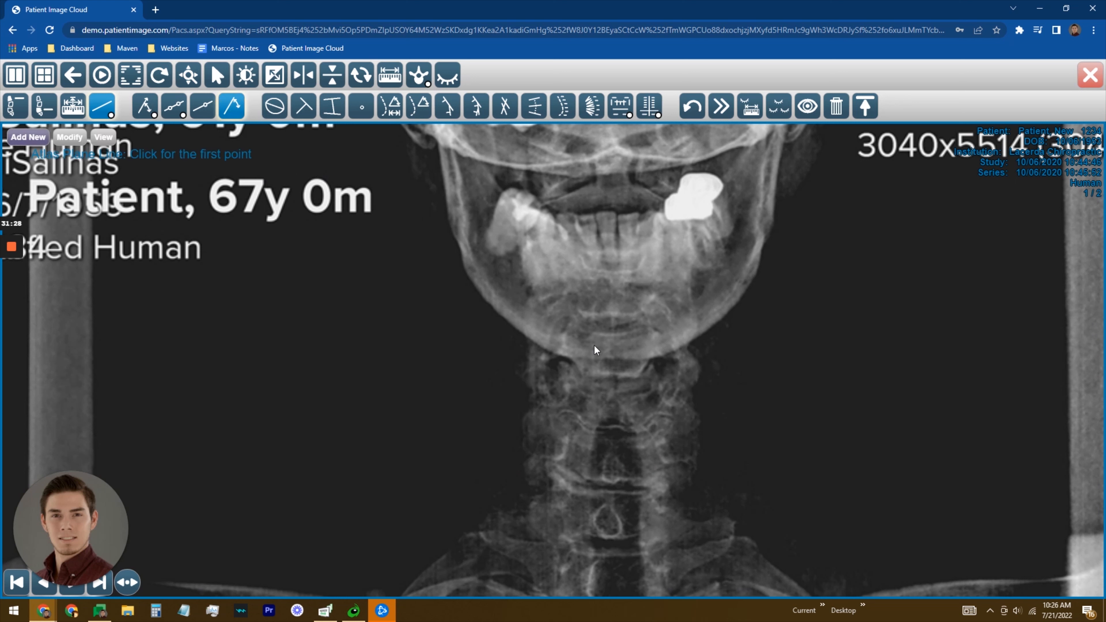
{"action": "left_click", "coordinate": [538, 322]}
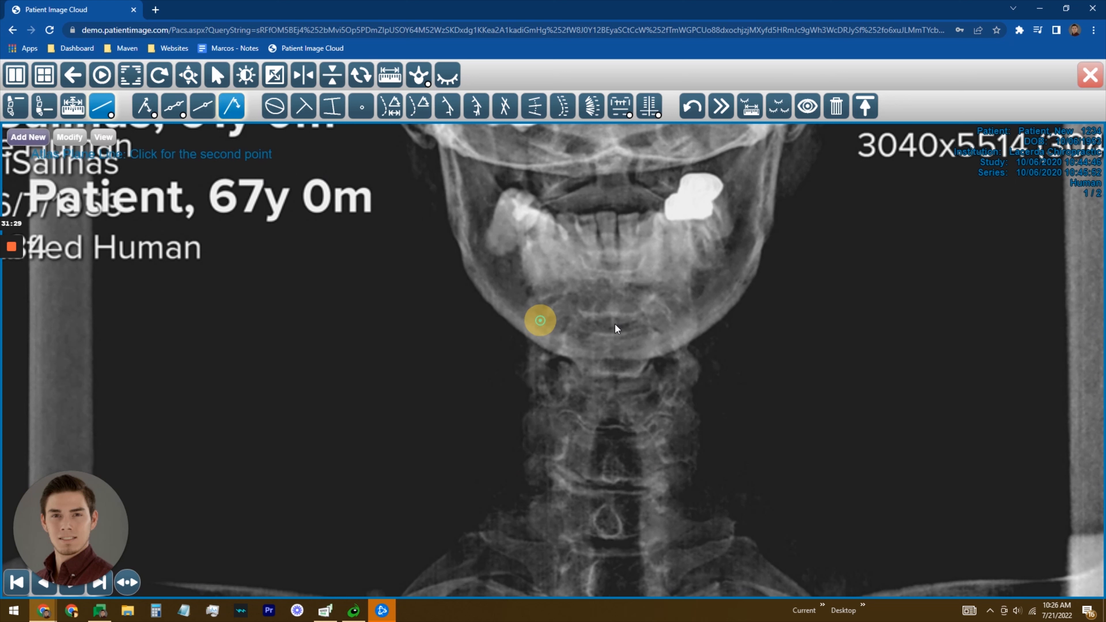
{"action": "left_click", "coordinate": [685, 326]}
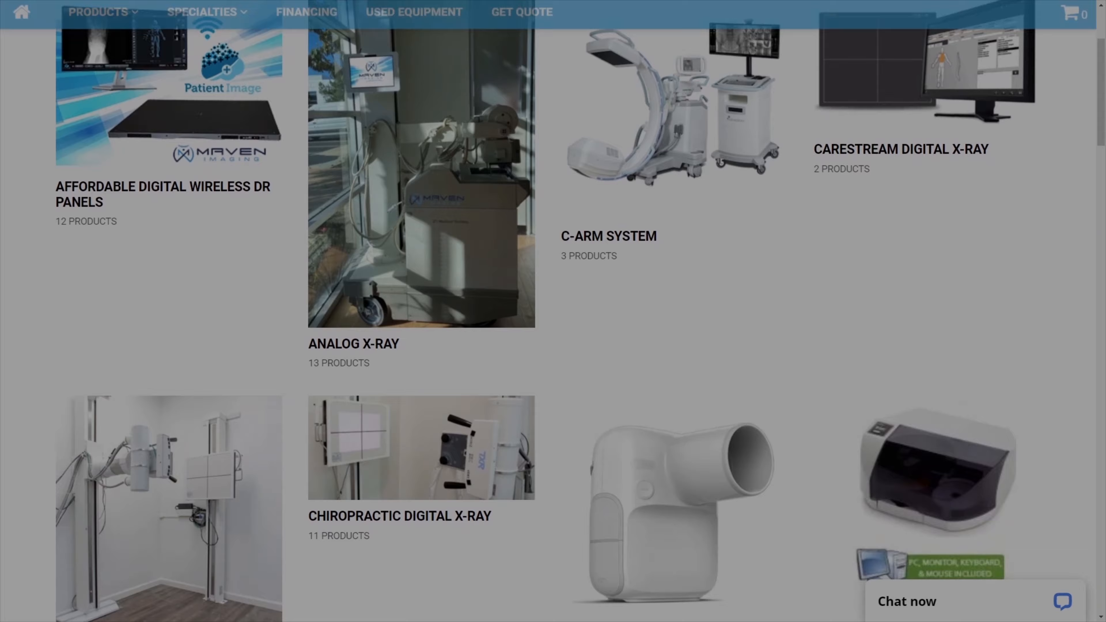
{"action": "scroll", "coordinate": [553, 311], "scroll_direction": "down", "scroll_amount": 5}
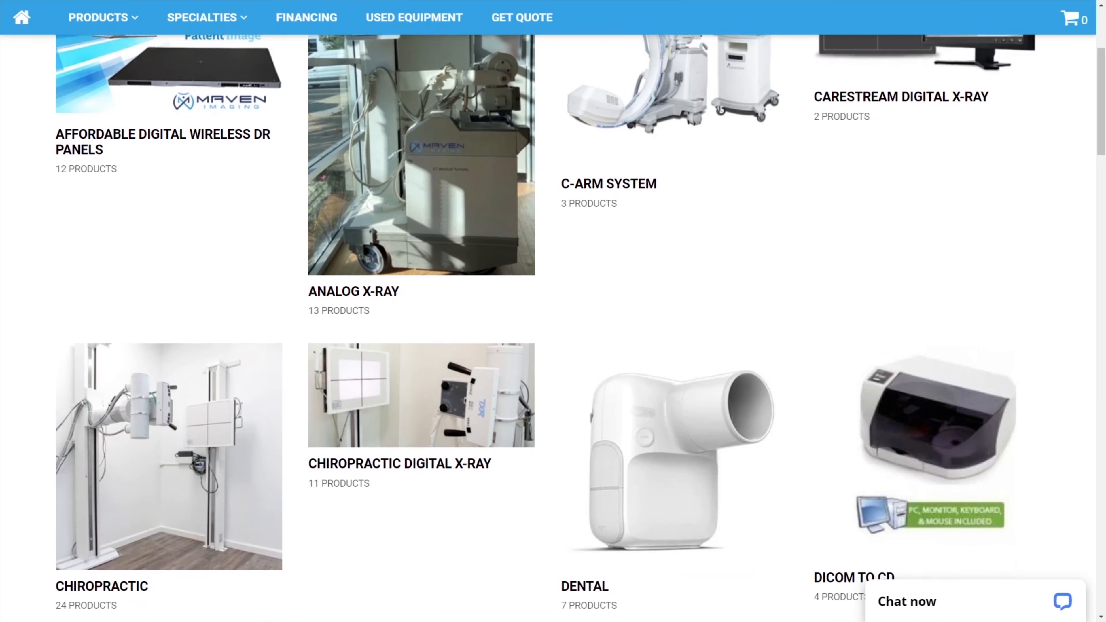
{"action": "scroll", "coordinate": [553, 311], "scroll_direction": "down", "scroll_amount": 2}
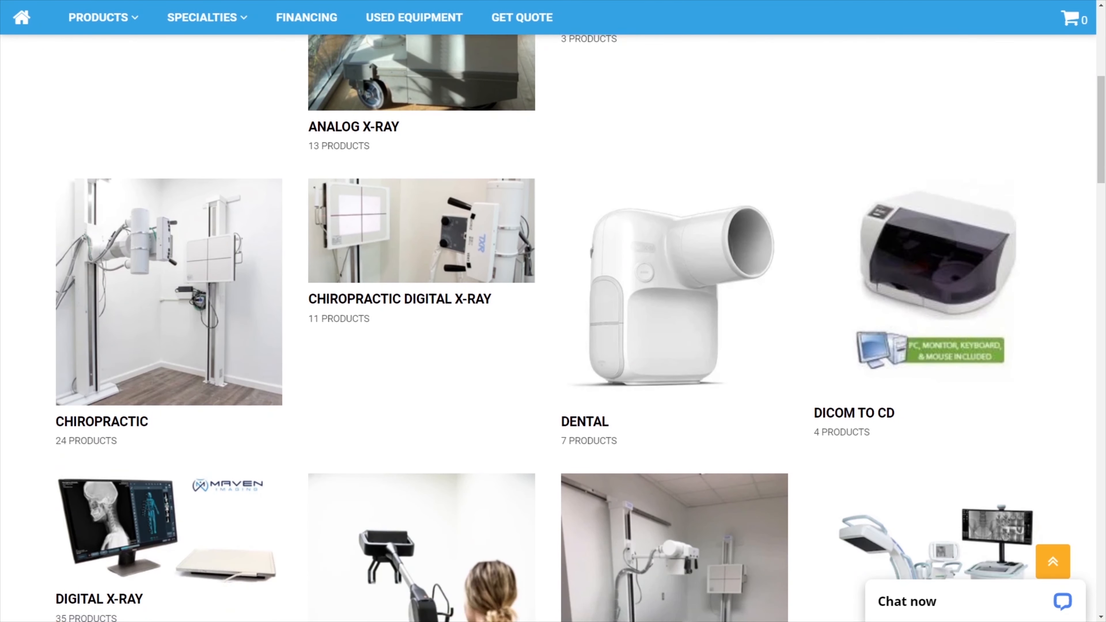